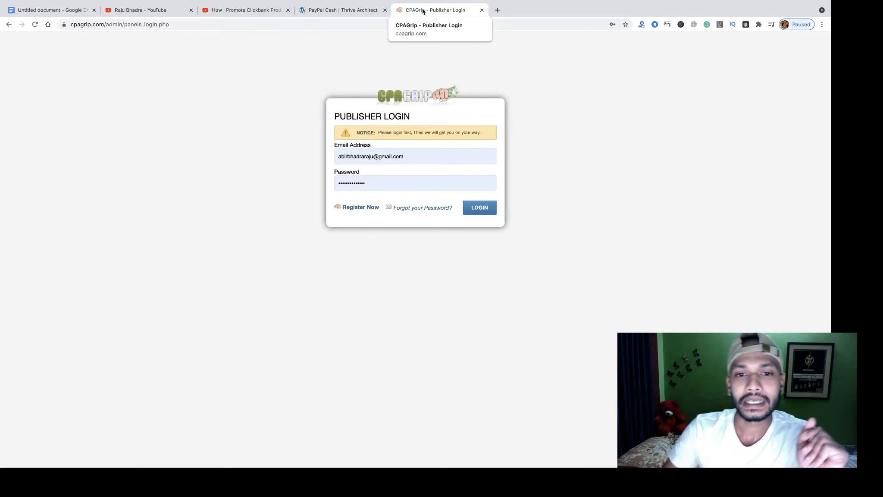
Open the new publisher registration form and look through its country options without changing the selection.
{"action": "left_click", "coordinate": [355, 209]}
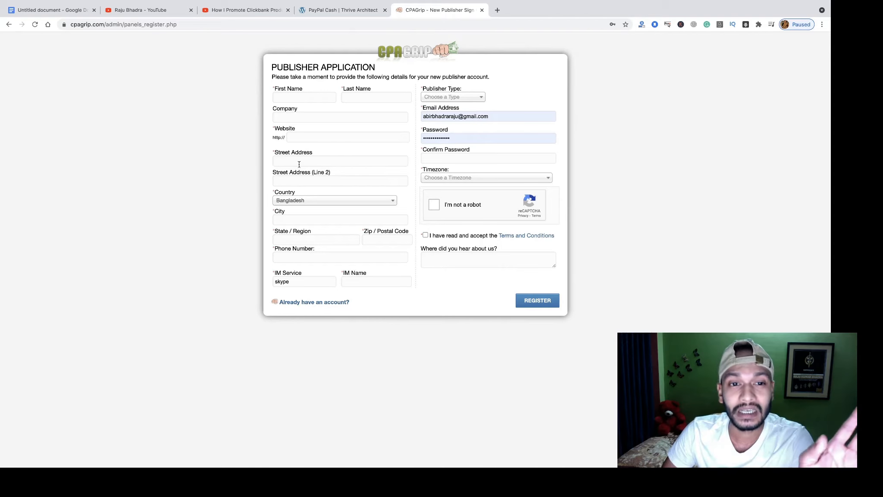
{"action": "left_click", "coordinate": [363, 202]}
{"action": "scroll", "coordinate": [331, 238], "scroll_direction": "down", "scroll_amount": 3}
{"action": "scroll", "coordinate": [331, 240], "scroll_direction": "down", "scroll_amount": 12}
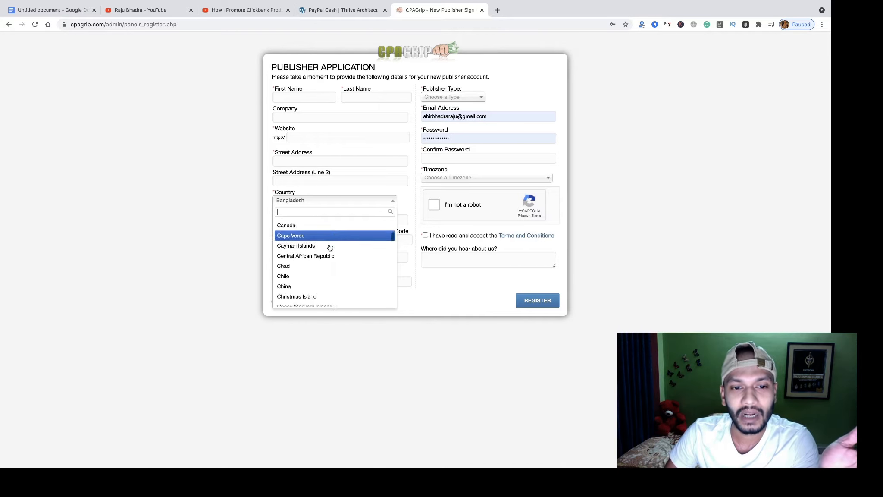
{"action": "scroll", "coordinate": [329, 247], "scroll_direction": "down", "scroll_amount": 15}
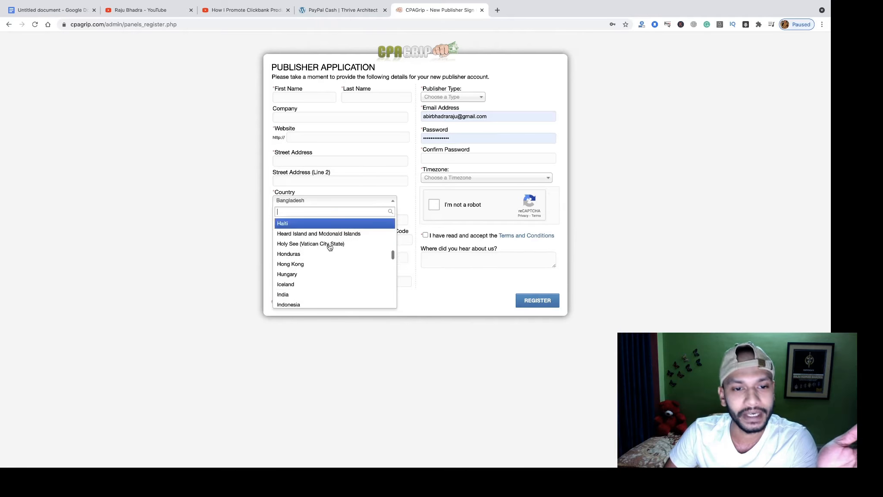
{"action": "left_click", "coordinate": [271, 222]}
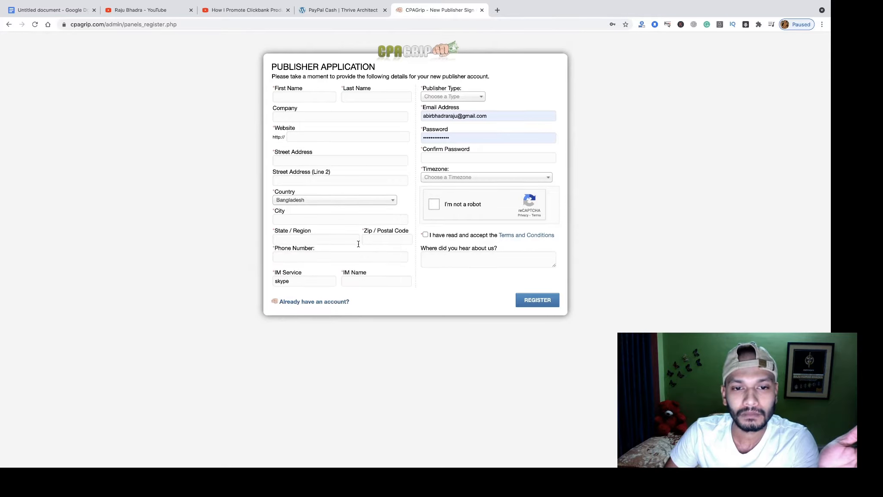
Examine the publisher application's address, contact, messenger and account fields up close.
{"action": "scroll", "coordinate": [302, 220], "scroll_direction": "up", "scroll_amount": 5}
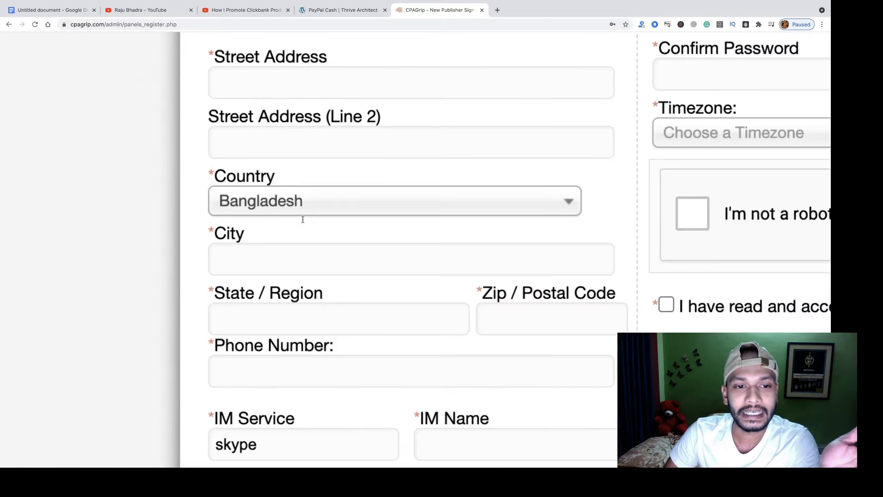
{"action": "scroll", "coordinate": [303, 219], "scroll_direction": "down", "scroll_amount": 3}
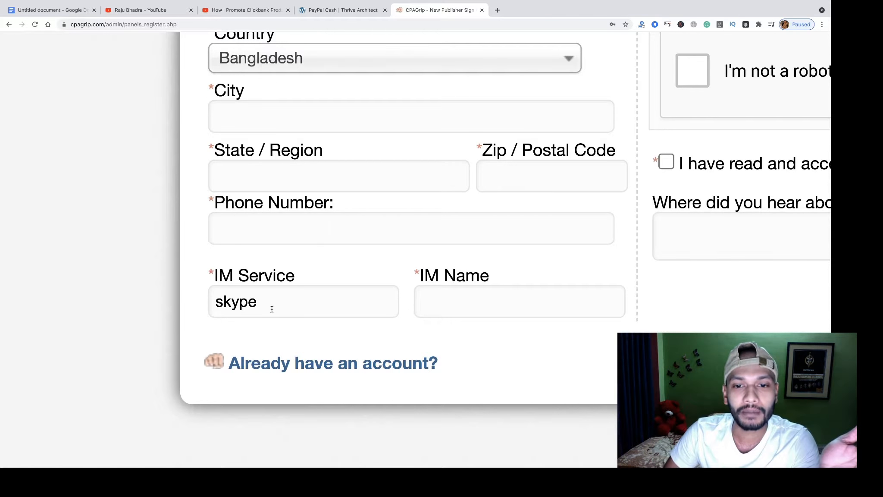
{"action": "scroll", "coordinate": [535, 307], "scroll_direction": "right", "scroll_amount": 8}
{"action": "scroll", "coordinate": [536, 309], "scroll_direction": "up", "scroll_amount": 10}
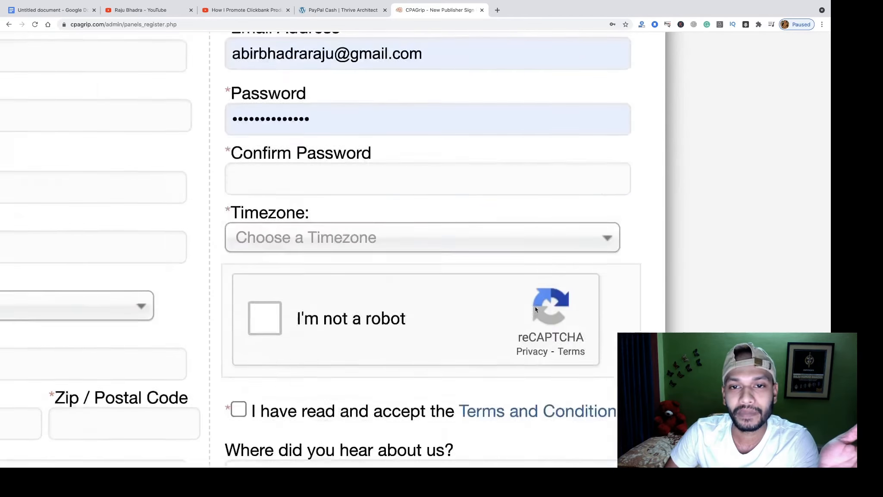
{"action": "scroll", "coordinate": [535, 309], "scroll_direction": "down", "scroll_amount": 3}
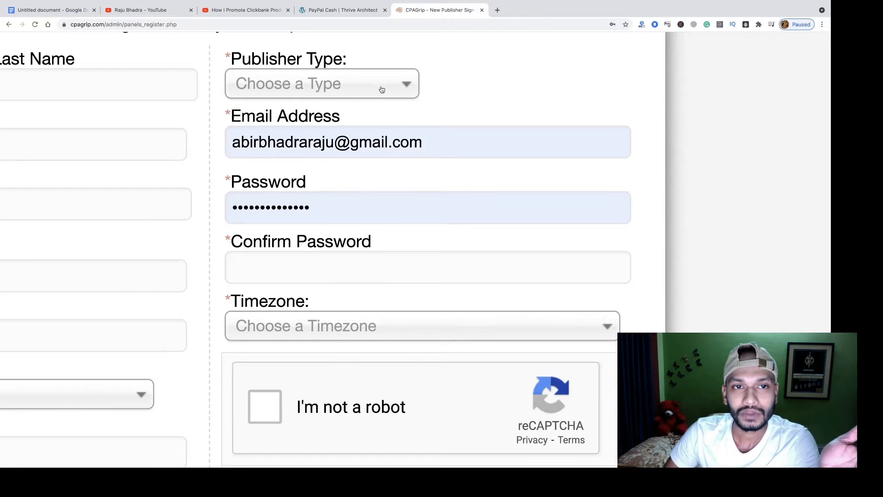
Examine the publisher type and timezone choices and the remaining fields of the application form without selecting anything.
{"action": "left_click", "coordinate": [405, 89]}
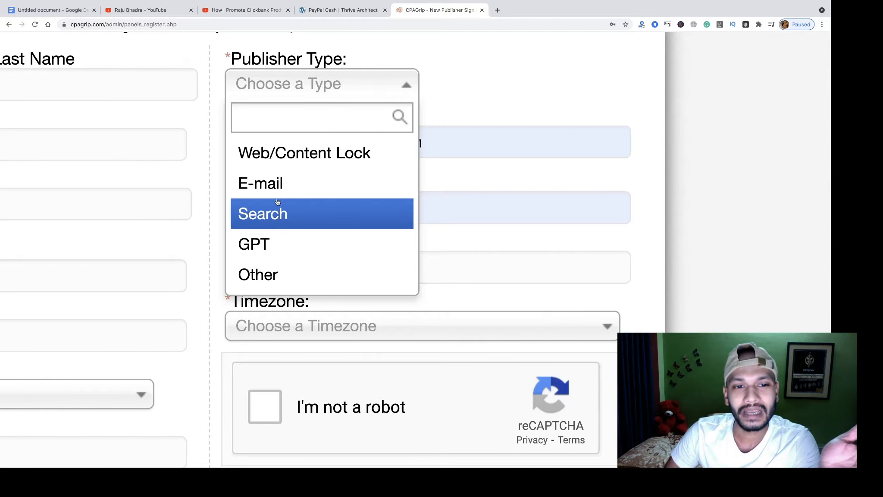
{"action": "left_click", "coordinate": [462, 86]}
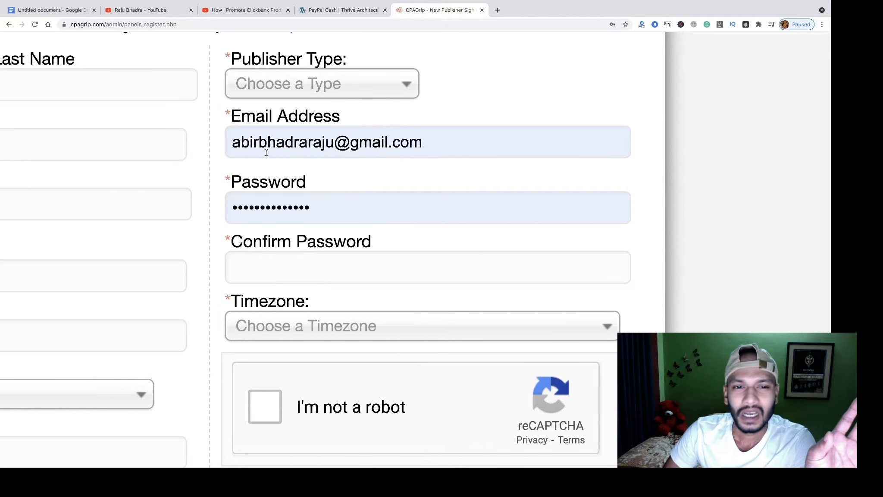
{"action": "scroll", "coordinate": [444, 162], "scroll_direction": "down", "scroll_amount": 4}
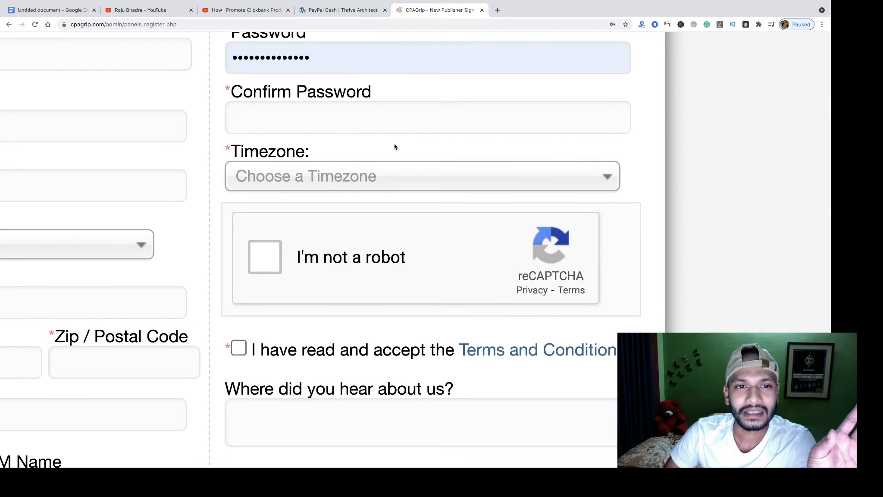
{"action": "scroll", "coordinate": [341, 147], "scroll_direction": "down", "scroll_amount": 2}
{"action": "scroll", "coordinate": [348, 153], "scroll_direction": "up", "scroll_amount": 1}
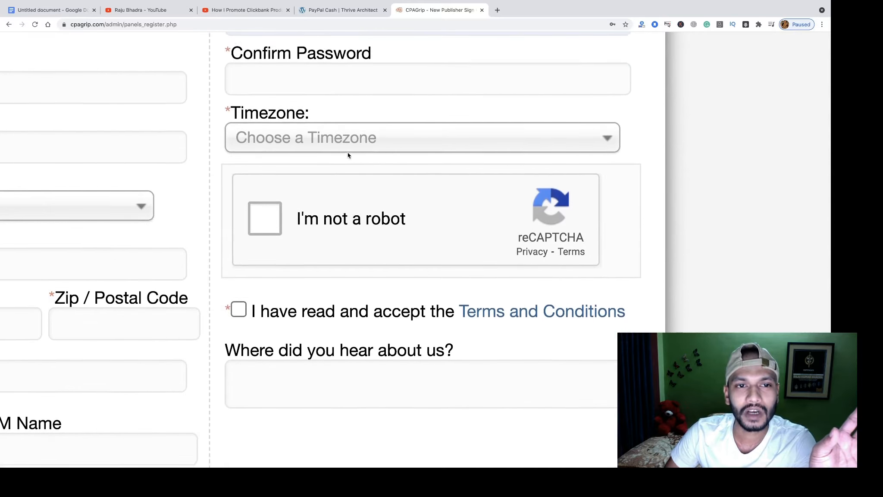
{"action": "left_click", "coordinate": [358, 148]}
{"action": "scroll", "coordinate": [355, 263], "scroll_direction": "down", "scroll_amount": 6}
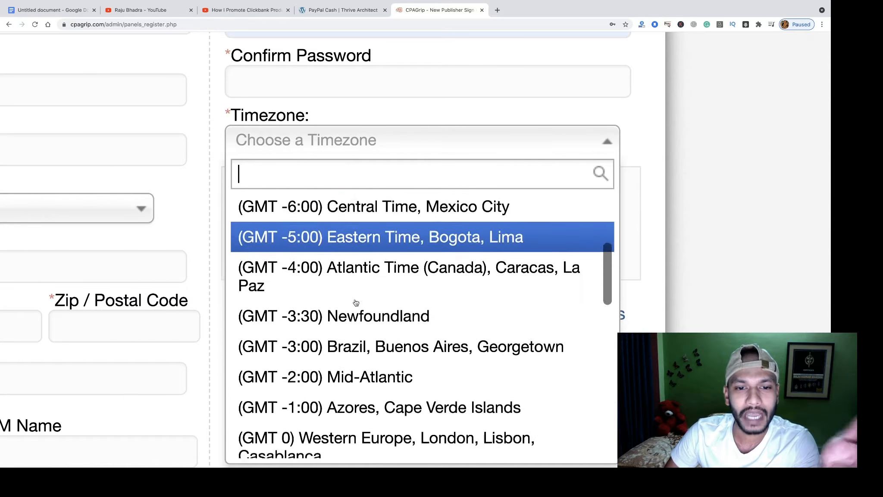
{"action": "left_click", "coordinate": [612, 127]}
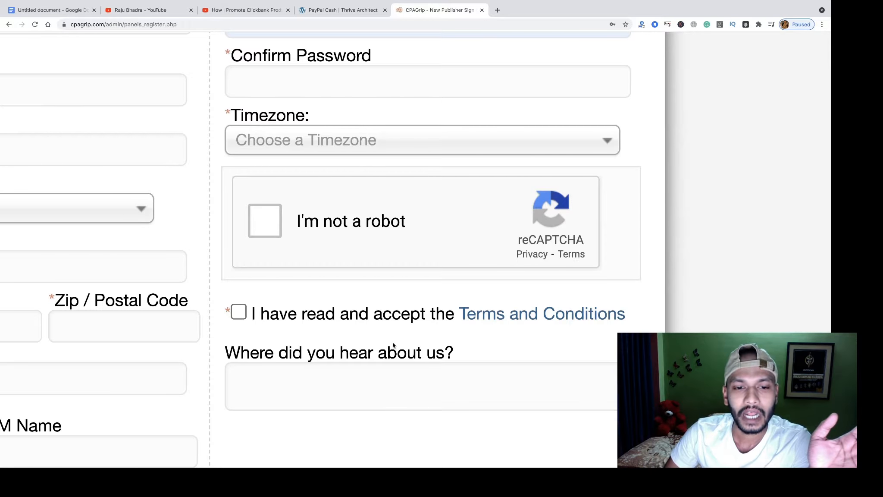
{"action": "scroll", "coordinate": [398, 336], "scroll_direction": "down", "scroll_amount": 5}
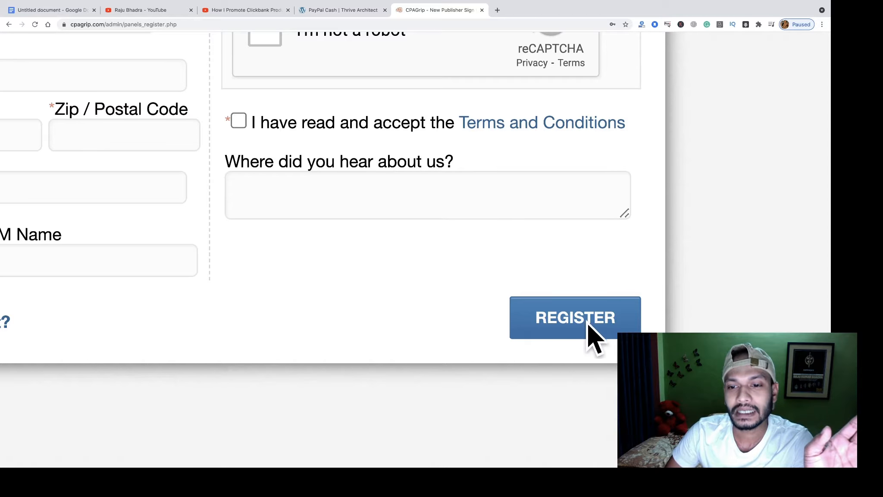
{"action": "scroll", "coordinate": [390, 242], "scroll_direction": "down", "scroll_amount": 5}
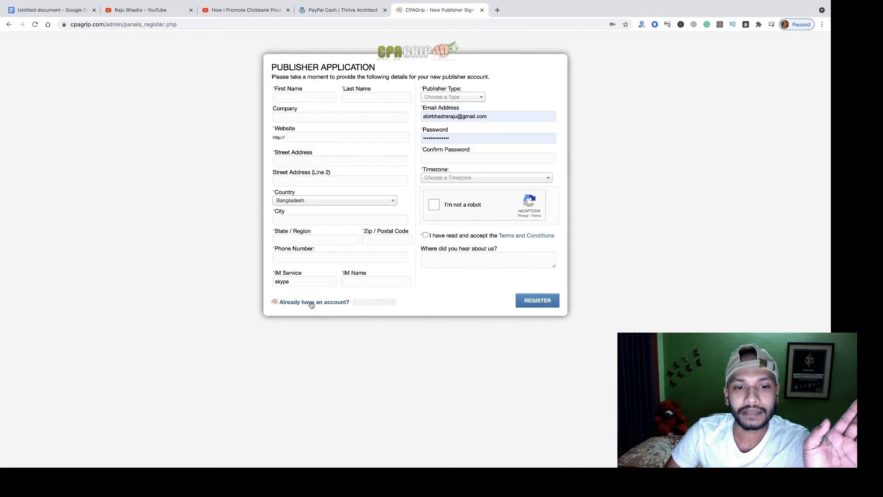
Return to the existing-account login page and log in with the prefilled publisher credentials.
{"action": "left_click", "coordinate": [312, 304]}
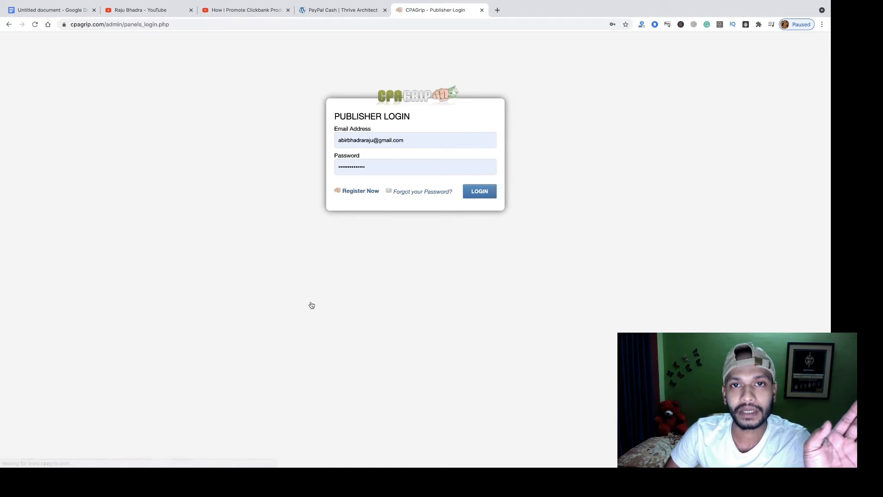
{"action": "left_click", "coordinate": [481, 195]}
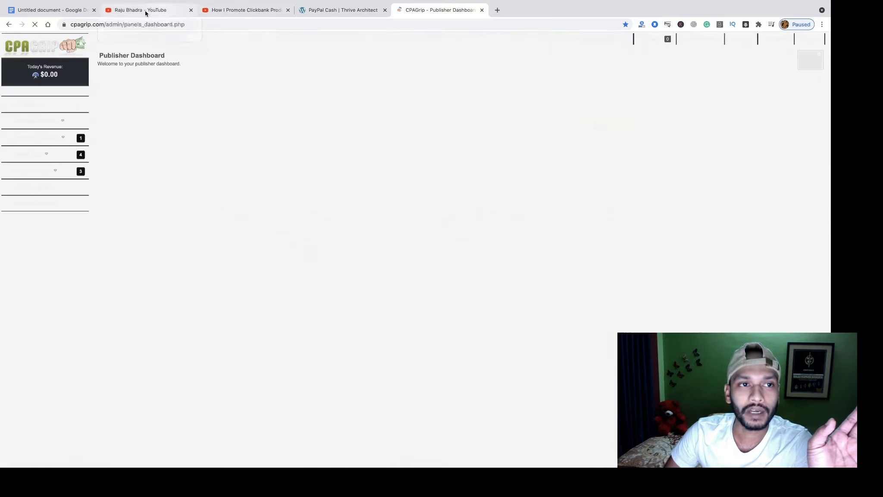
Switch to the Google Docs tutorial outline and highlight the line "How to choose top offers".
{"action": "left_click", "coordinate": [147, 10]}
{"action": "left_click", "coordinate": [50, 10]}
{"action": "left_click", "coordinate": [431, 251]}
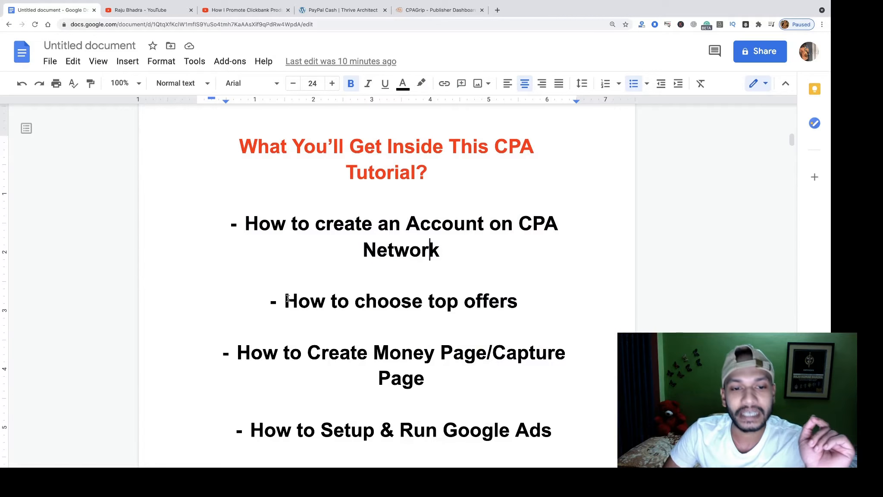
{"action": "left_click_drag", "start_coordinate": [285, 302], "coordinate": [516, 302]}
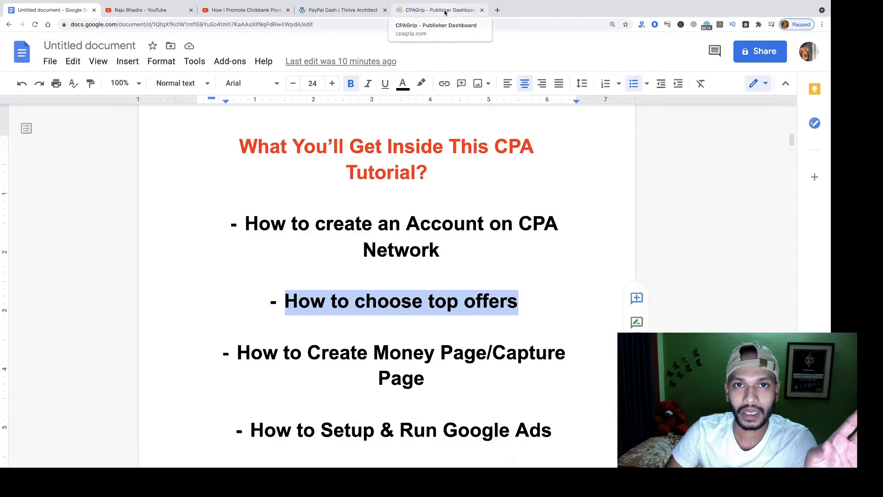
Switch back to the CPAGrip publisher dashboard, enlarge the page view and open the My Offers list.
{"action": "left_click", "coordinate": [431, 10]}
{"action": "key", "text": "super+plus"}
{"action": "key", "text": "super+plus"}
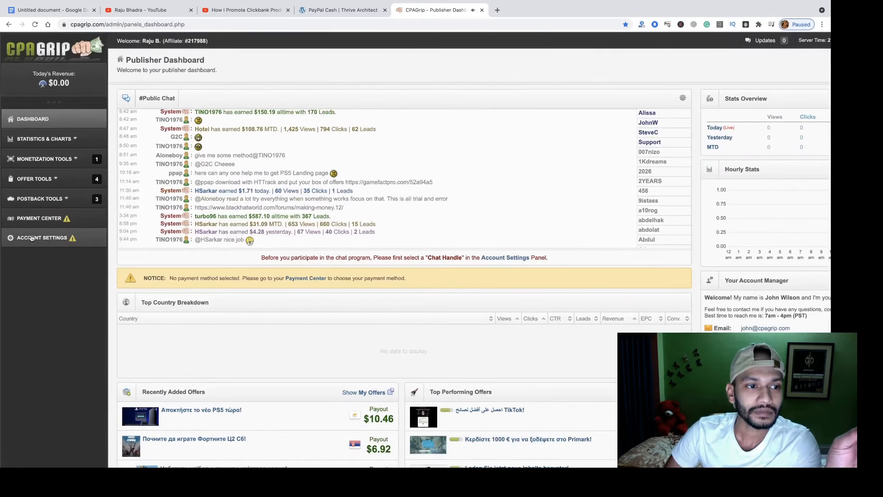
{"action": "left_click", "coordinate": [39, 184]}
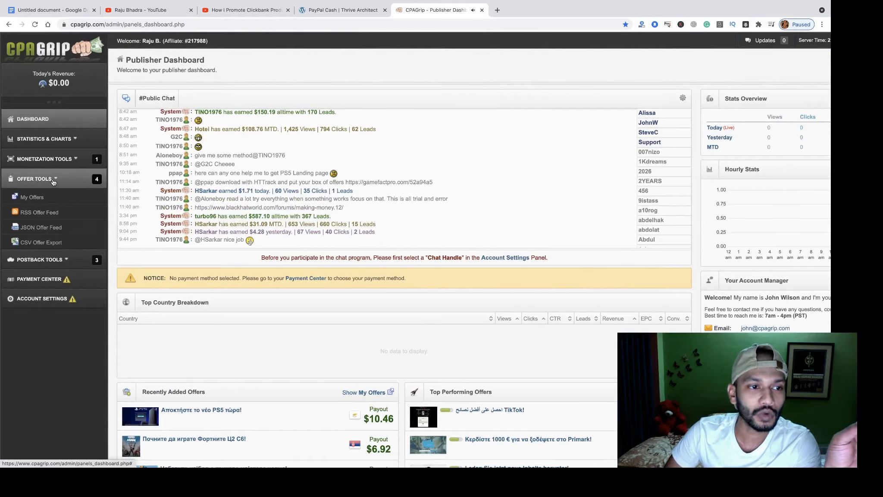
{"action": "left_click", "coordinate": [37, 200]}
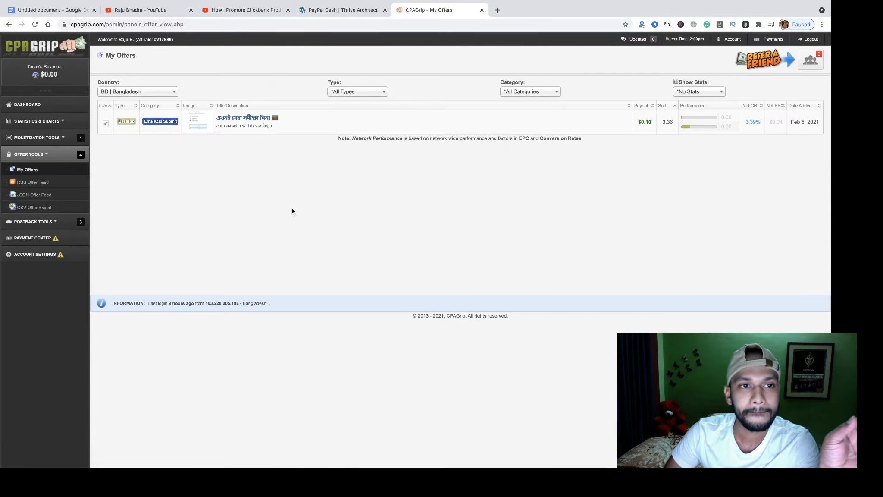
Set the offer list's country filter to All Countries.
{"action": "left_click", "coordinate": [138, 92]}
{"action": "scroll", "coordinate": [127, 173], "scroll_direction": "up", "scroll_amount": 10}
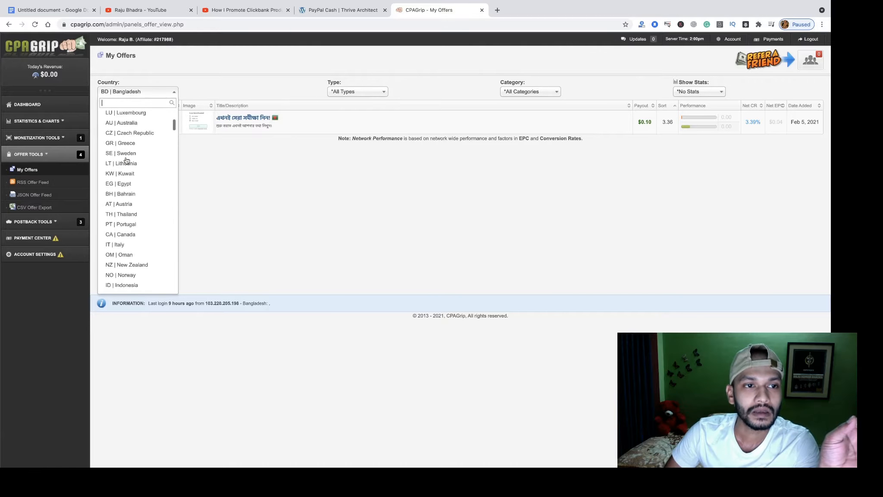
{"action": "left_click", "coordinate": [124, 114]}
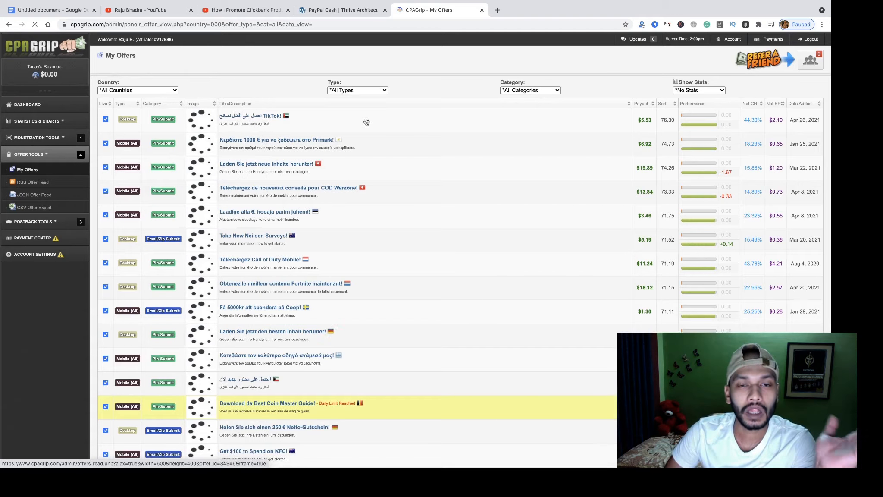
Check the offer type options, leaving All Types, and filter the offers by the Email/Zip Submit category.
{"action": "left_click", "coordinate": [376, 89]}
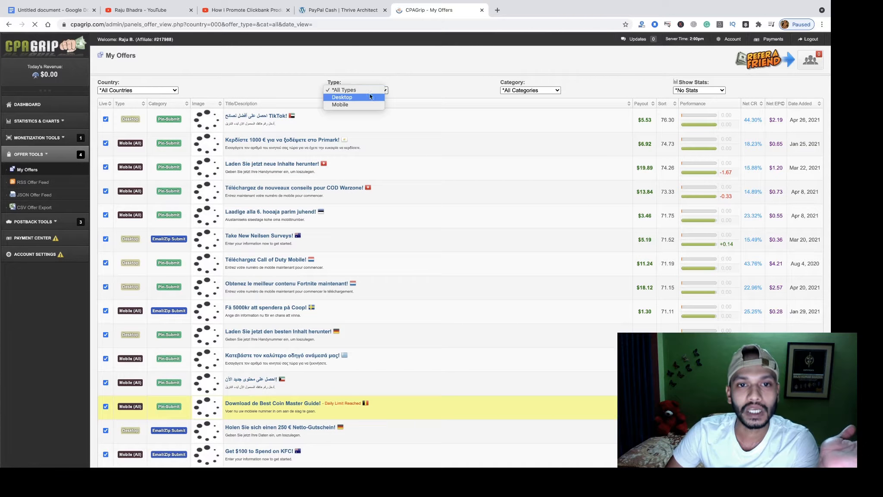
{"action": "left_click", "coordinate": [447, 97]}
{"action": "left_click", "coordinate": [558, 91]}
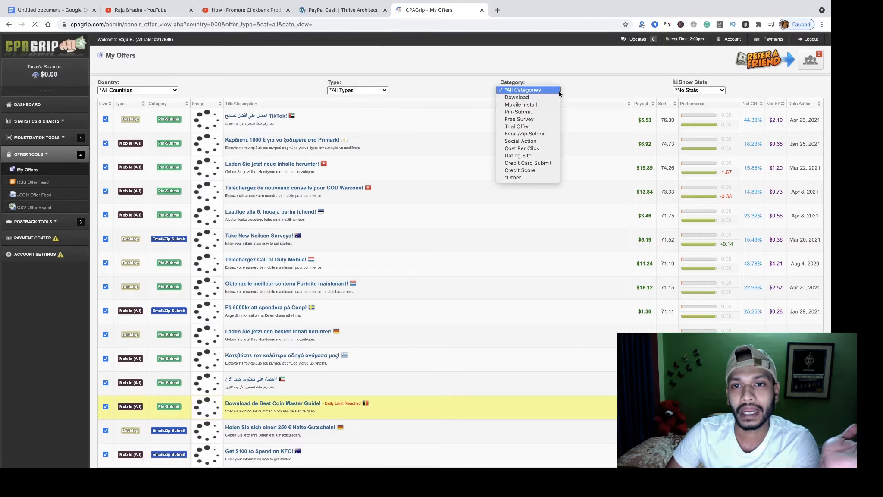
{"action": "left_click", "coordinate": [533, 135]}
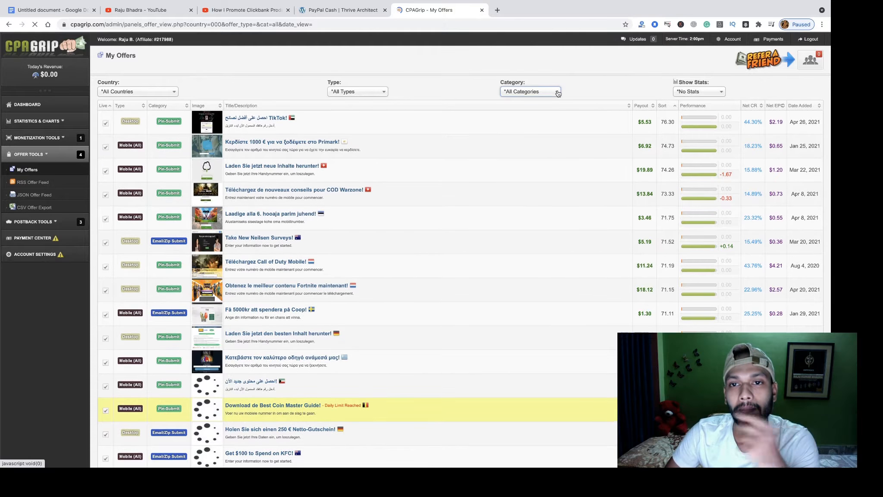
{"action": "left_click", "coordinate": [557, 92]}
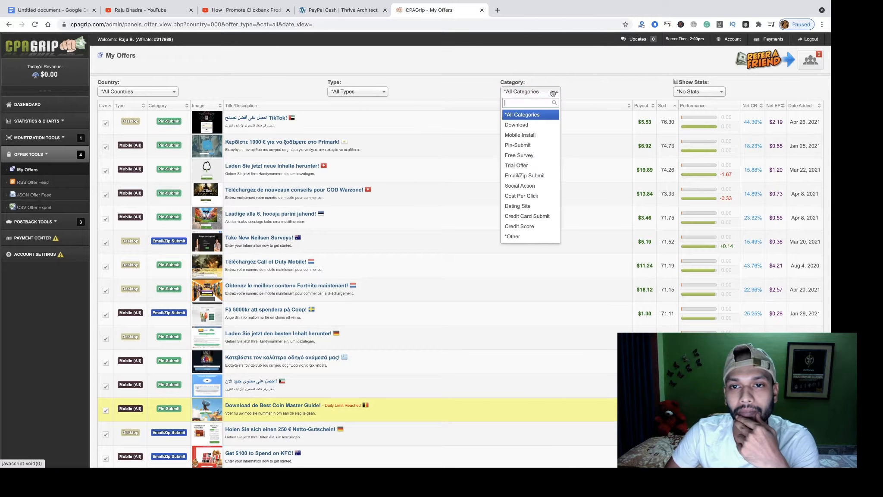
{"action": "left_click", "coordinate": [528, 176]}
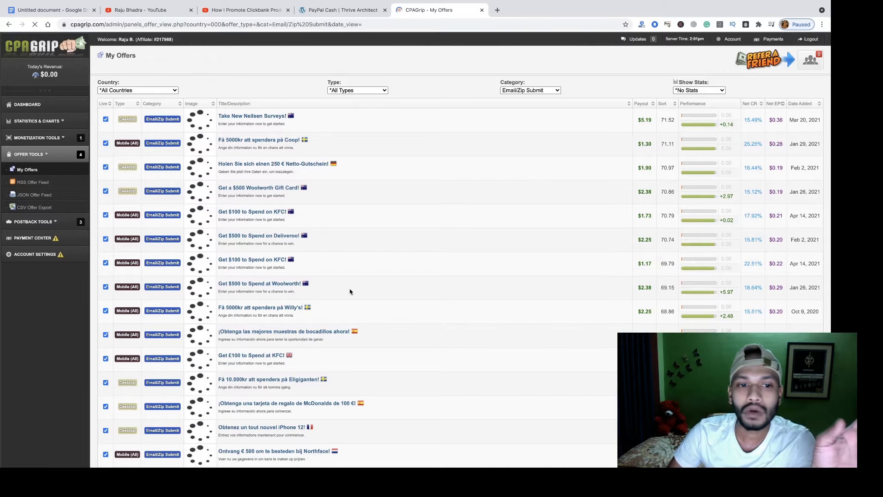
Look through the Email/Zip Submit offers, examining their titles, countries, payouts and conversion rates.
{"action": "scroll", "coordinate": [349, 292], "scroll_direction": "down", "scroll_amount": 3}
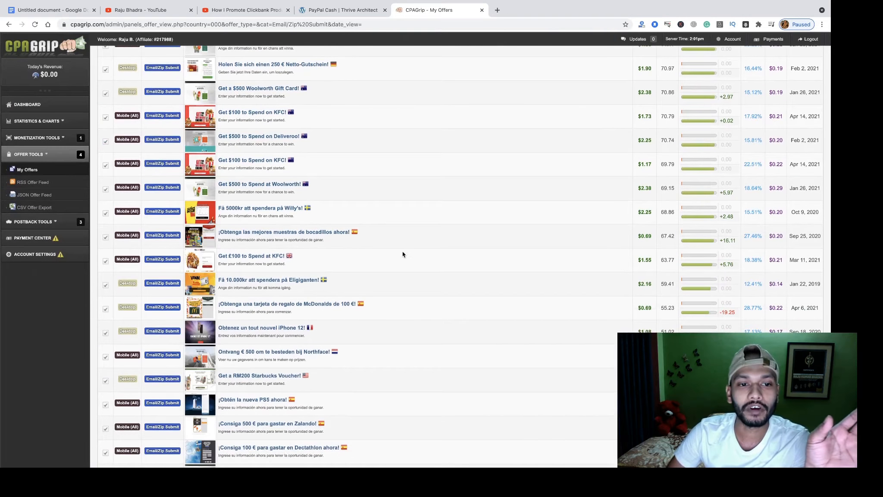
{"action": "scroll", "coordinate": [380, 309], "scroll_direction": "down", "scroll_amount": 6}
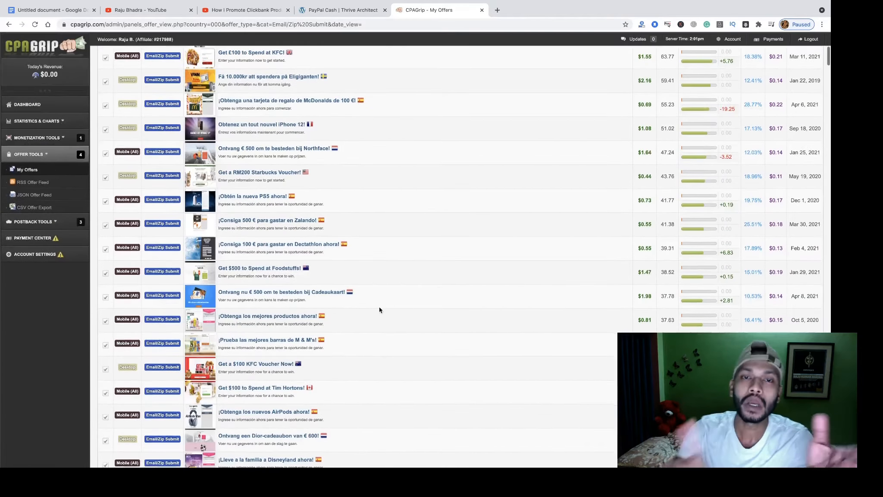
{"action": "scroll", "coordinate": [378, 307], "scroll_direction": "up", "scroll_amount": 9}
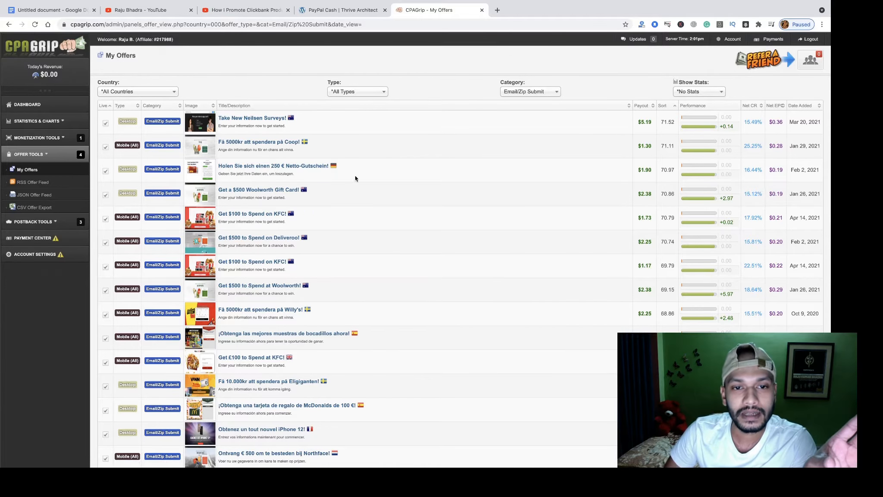
{"action": "scroll", "coordinate": [358, 184], "scroll_direction": "down", "scroll_amount": 3}
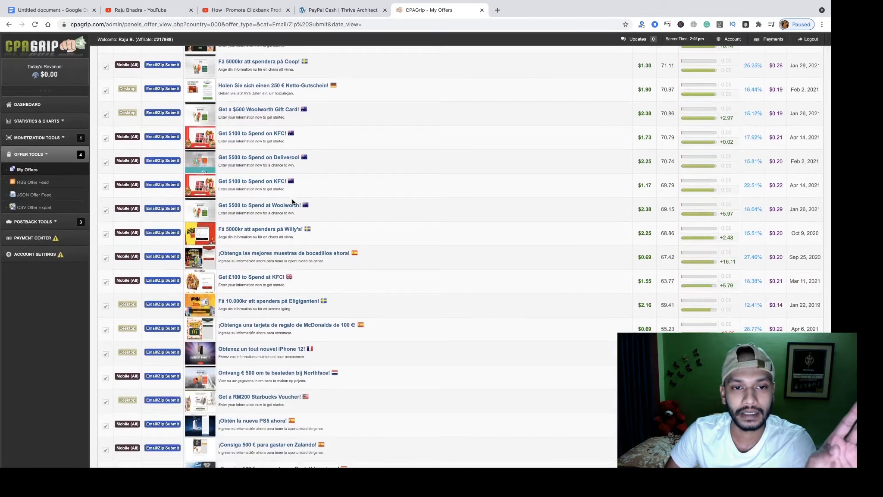
{"action": "scroll", "coordinate": [406, 251], "scroll_direction": "down", "scroll_amount": 6}
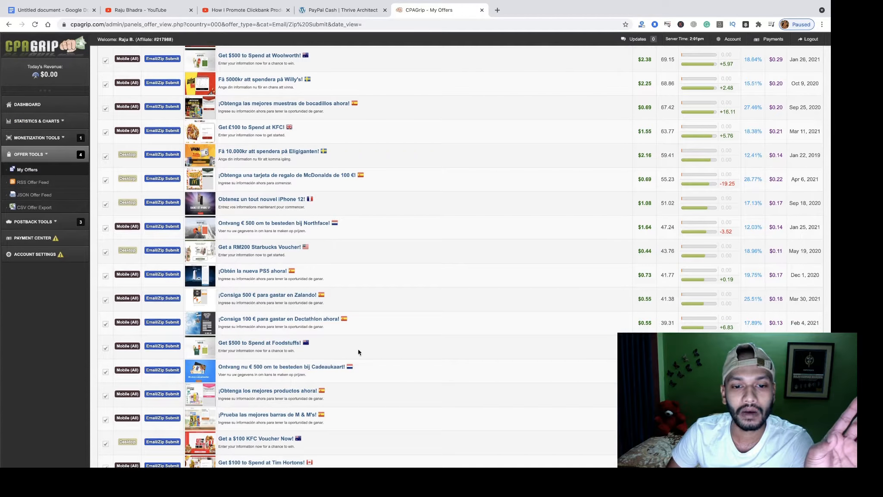
Set the offer list's country filter to US | United States and skim the filtered offers.
{"action": "scroll", "coordinate": [430, 297], "scroll_direction": "up", "scroll_amount": 9}
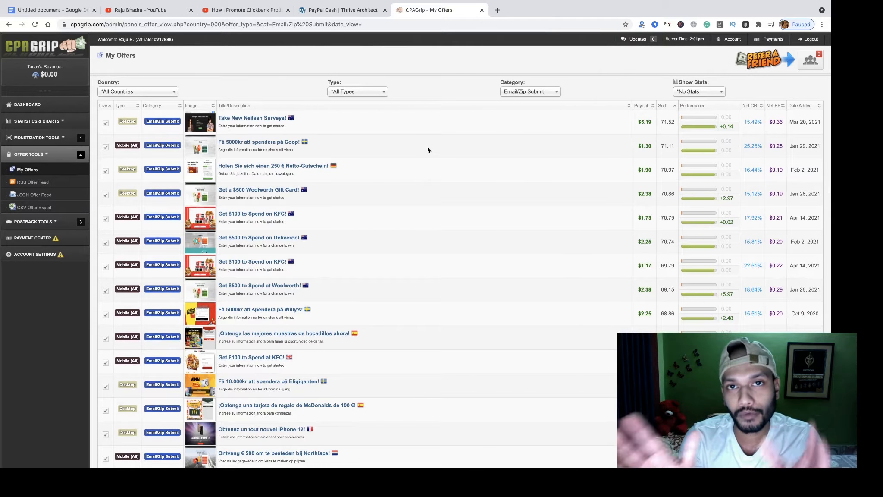
{"action": "left_click", "coordinate": [170, 96]}
{"action": "left_click", "coordinate": [130, 132]}
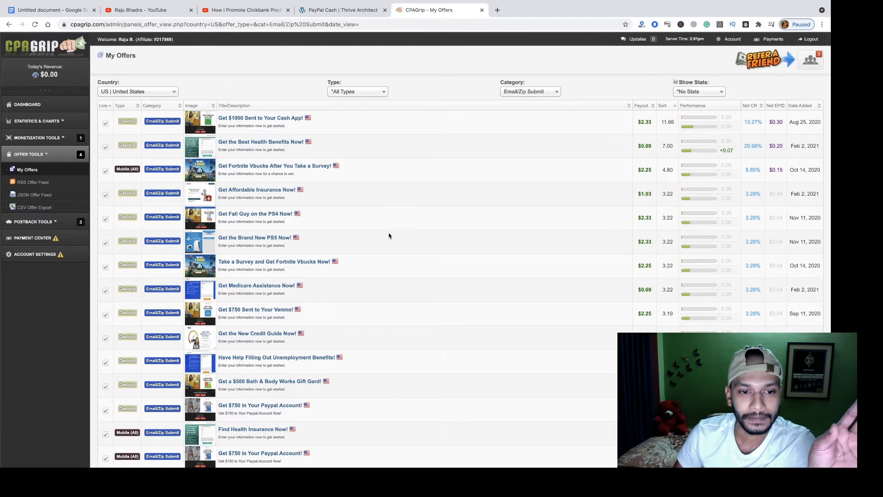
{"action": "scroll", "coordinate": [390, 243], "scroll_direction": "down", "scroll_amount": 3}
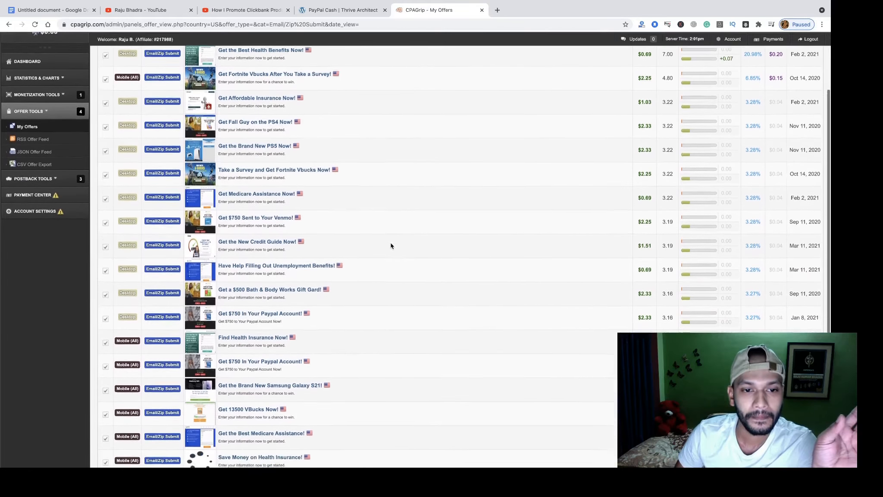
{"action": "scroll", "coordinate": [391, 245], "scroll_direction": "down", "scroll_amount": 2}
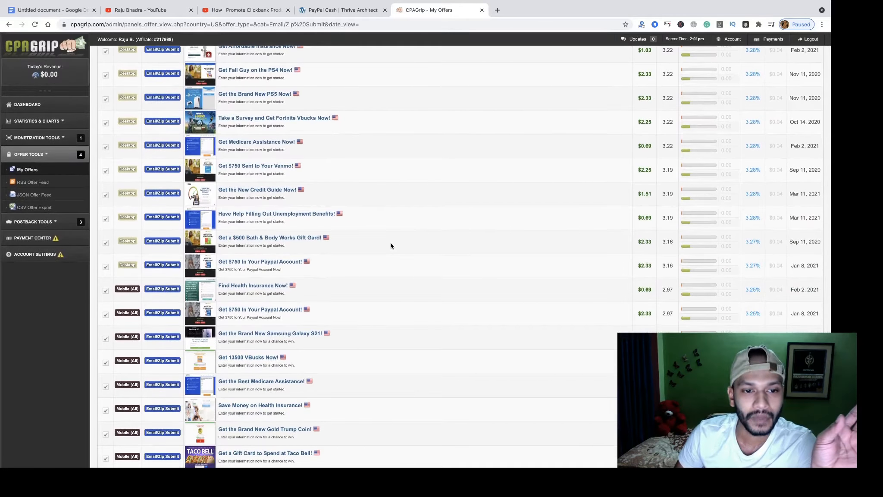
{"action": "scroll", "coordinate": [415, 203], "scroll_direction": "up", "scroll_amount": 5}
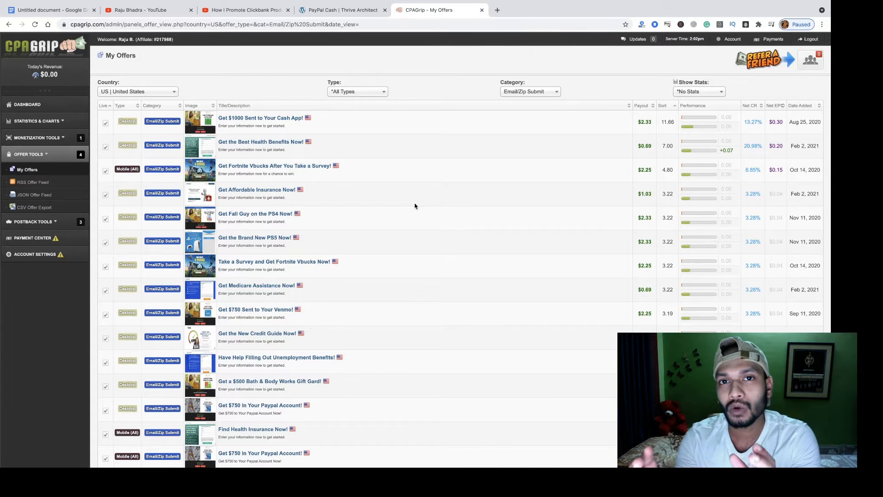
Examine the United States offers up close, matching their titles to the payouts and comparing payouts down the list.
{"action": "scroll", "coordinate": [424, 203], "scroll_direction": "up", "scroll_amount": 5}
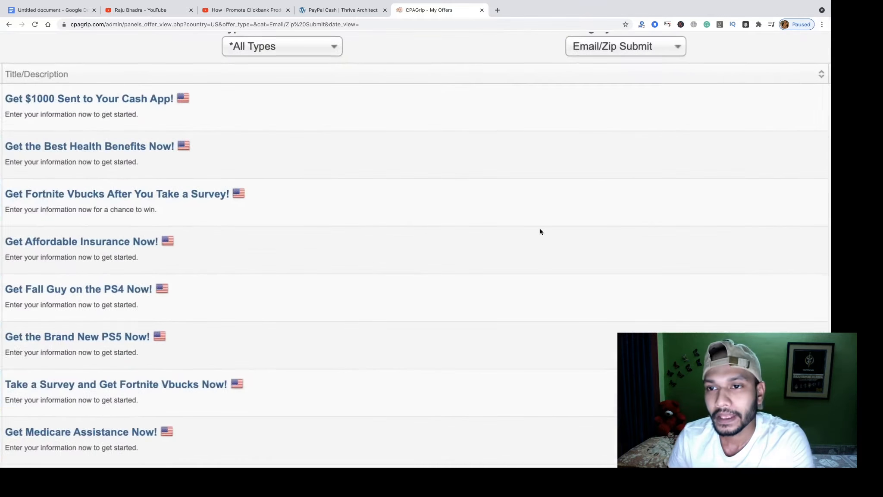
{"action": "scroll", "coordinate": [539, 229], "scroll_direction": "right", "scroll_amount": 6}
{"action": "scroll", "coordinate": [248, 116], "scroll_direction": "left", "scroll_amount": 10}
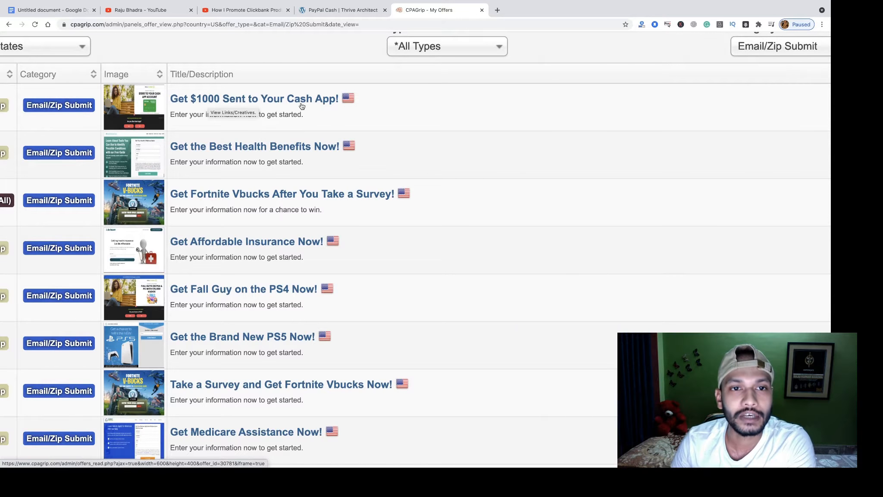
{"action": "scroll", "coordinate": [420, 122], "scroll_direction": "right", "scroll_amount": 10}
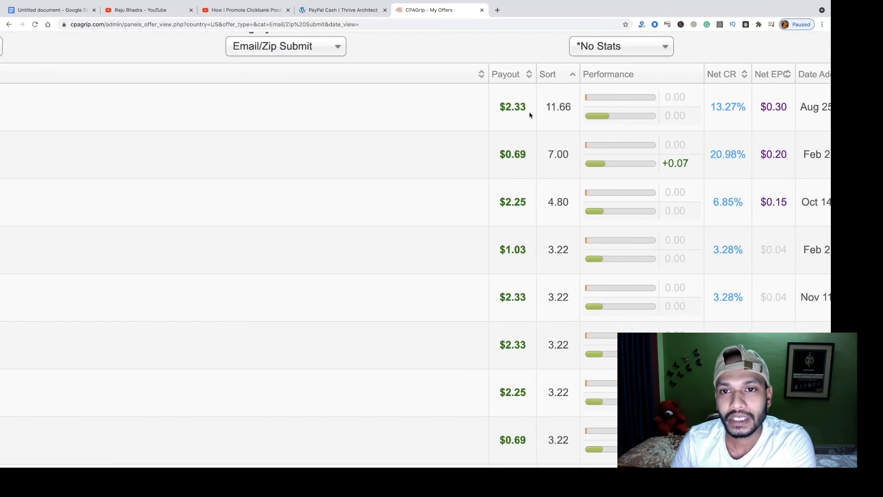
{"action": "left_click_drag", "start_coordinate": [507, 107], "coordinate": [522, 106]}
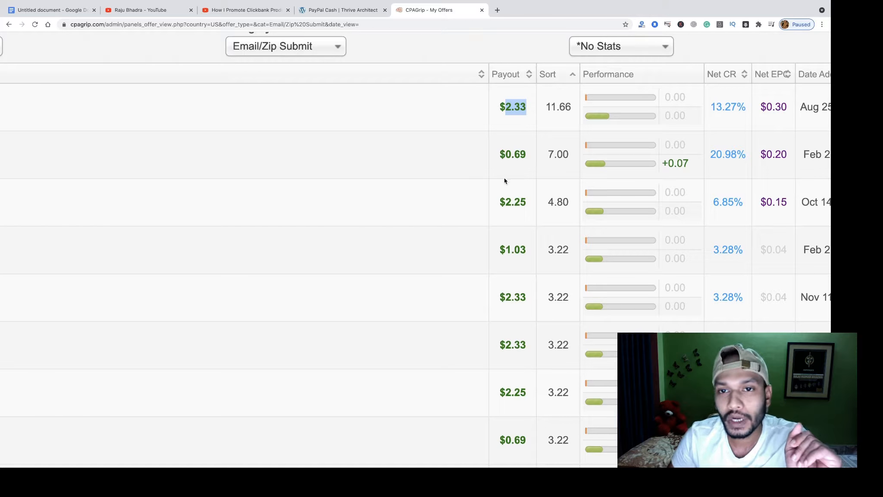
{"action": "left_click_drag", "start_coordinate": [505, 202], "coordinate": [528, 204]}
{"action": "left_click_drag", "start_coordinate": [500, 154], "coordinate": [528, 156]}
{"action": "scroll", "coordinate": [512, 276], "scroll_direction": "down", "scroll_amount": 2}
{"action": "scroll", "coordinate": [531, 293], "scroll_direction": "left", "scroll_amount": 1}
{"action": "scroll", "coordinate": [530, 293], "scroll_direction": "down", "scroll_amount": 1}
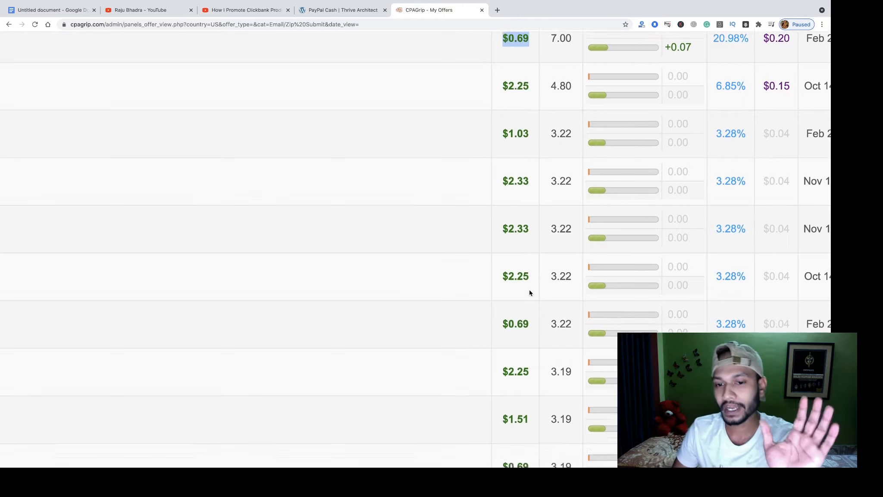
{"action": "scroll", "coordinate": [526, 285], "scroll_direction": "down", "scroll_amount": 3}
{"action": "scroll", "coordinate": [535, 270], "scroll_direction": "down", "scroll_amount": 2}
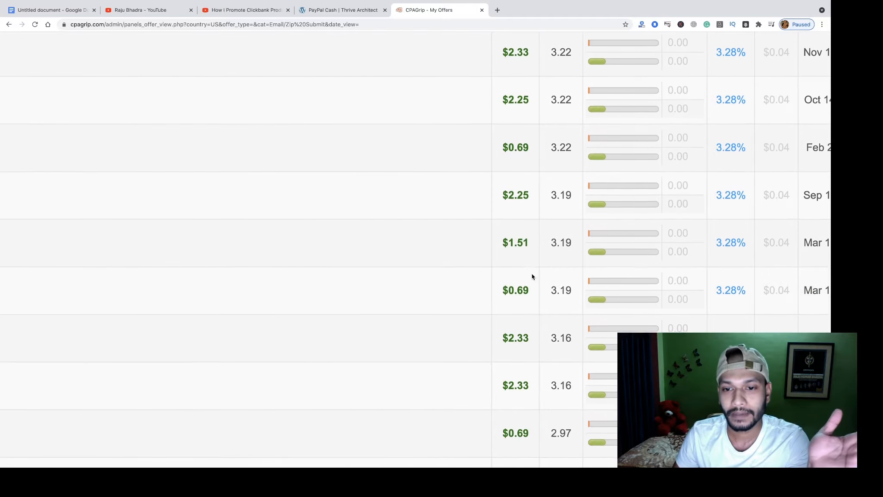
{"action": "scroll", "coordinate": [522, 192], "scroll_direction": "up", "scroll_amount": 7}
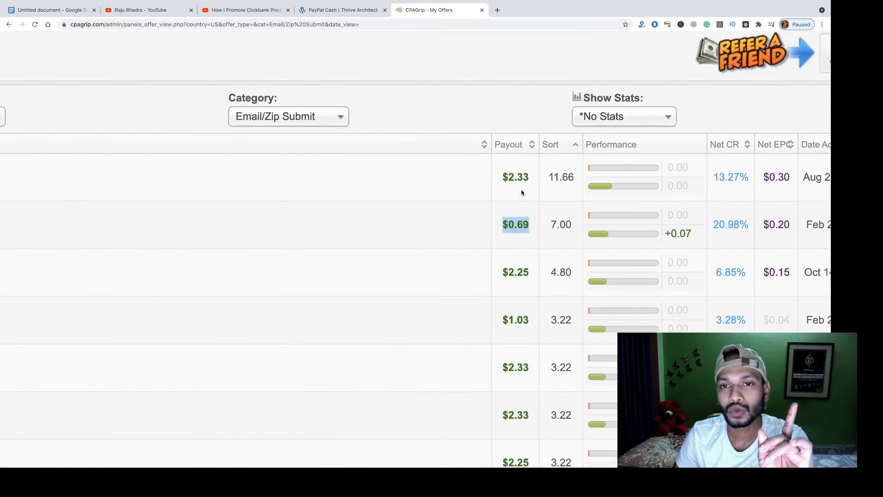
{"action": "scroll", "coordinate": [521, 193], "scroll_direction": "up", "scroll_amount": 1}
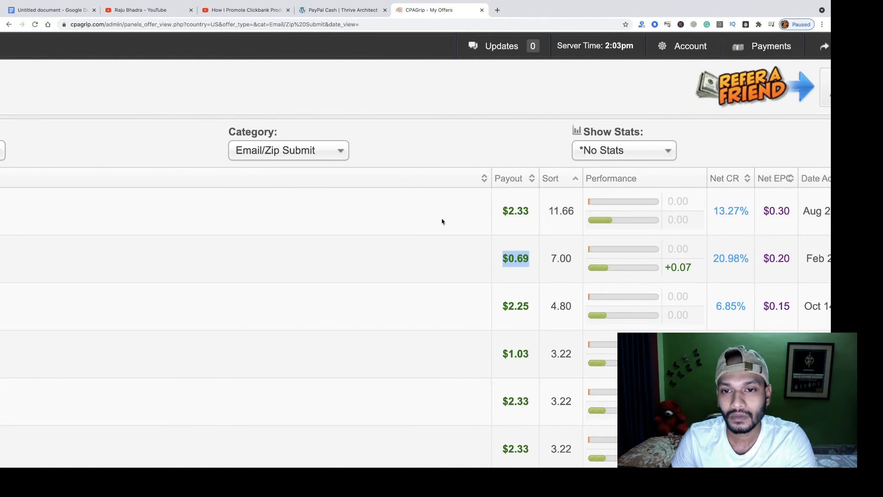
Return the page to its normal size and review the device type and title of each United States offer.
{"action": "key", "text": "super+minus"}
{"action": "key", "text": "super+minus"}
{"action": "key", "text": "super+minus"}
{"action": "key", "text": "super+minus"}
{"action": "key", "text": "super+minus"}
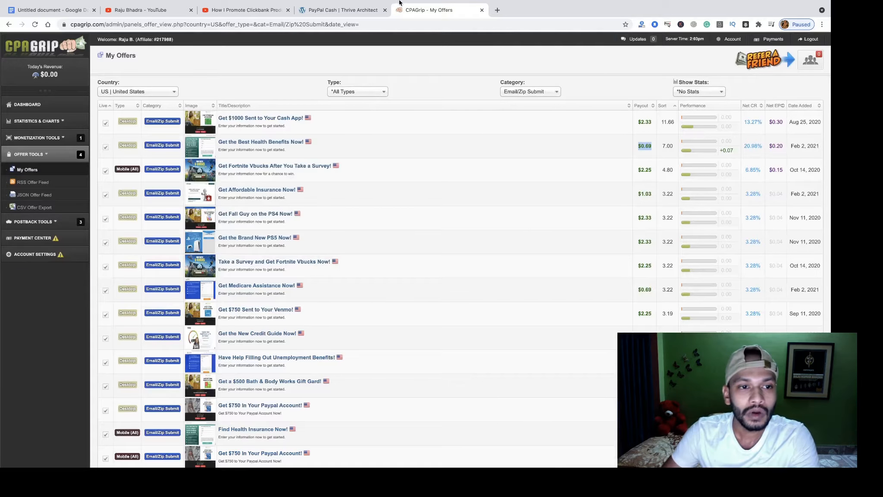
{"action": "scroll", "coordinate": [349, 256], "scroll_direction": "down", "scroll_amount": 5}
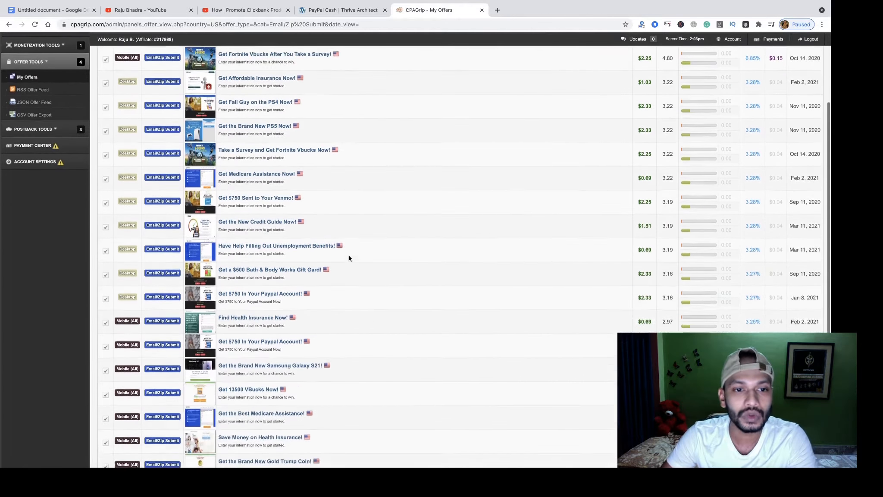
{"action": "scroll", "coordinate": [349, 255], "scroll_direction": "up", "scroll_amount": 4}
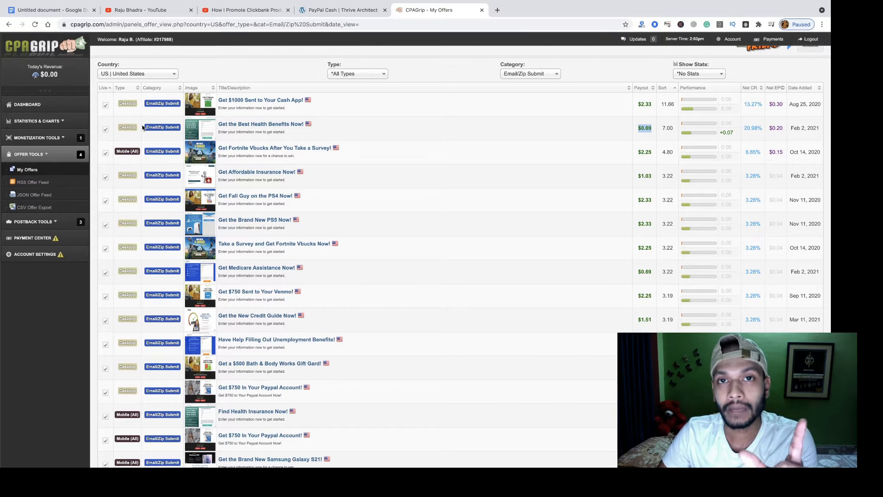
{"action": "left_click", "coordinate": [120, 102]}
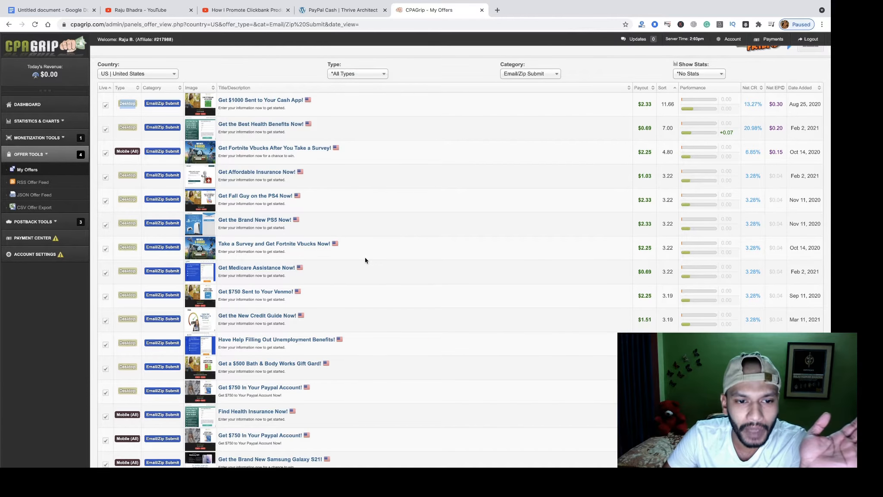
{"action": "scroll", "coordinate": [365, 256], "scroll_direction": "down", "scroll_amount": 3}
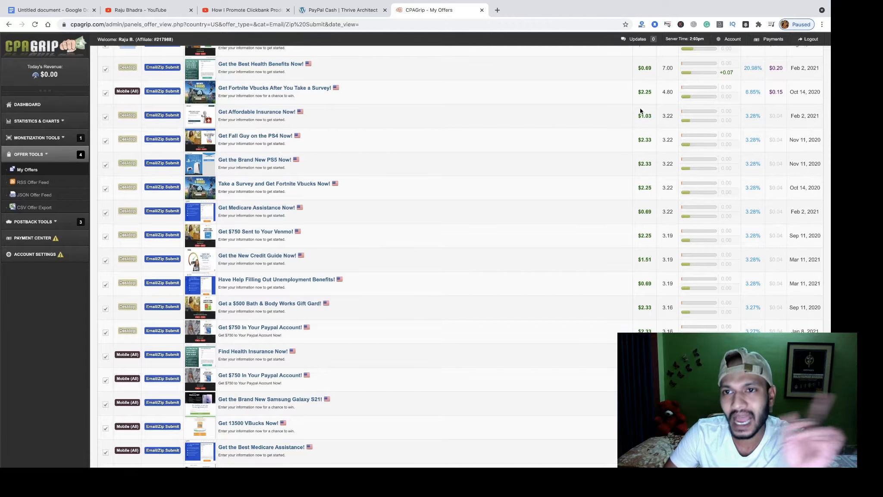
{"action": "scroll", "coordinate": [387, 301], "scroll_direction": "down", "scroll_amount": 2}
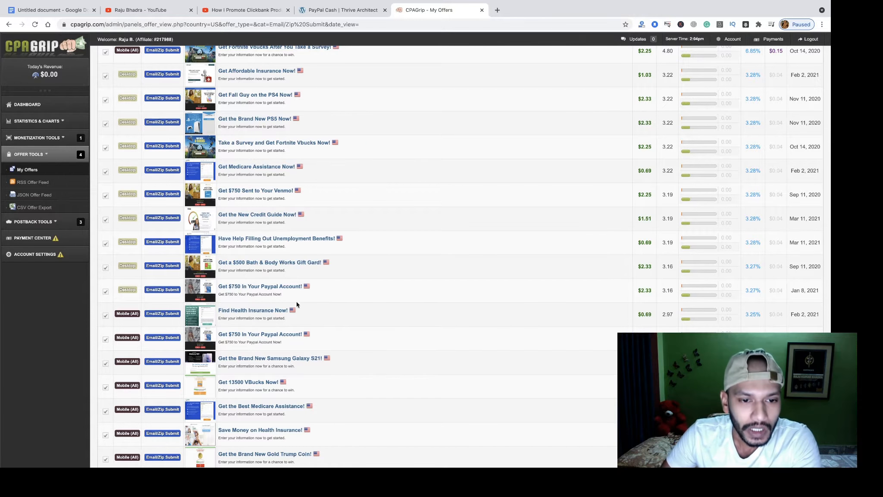
Compare the payouts of the Cash App, Best Health Benefits and Affordable Insurance offers at the start of the list.
{"action": "scroll", "coordinate": [280, 297], "scroll_direction": "up", "scroll_amount": 5}
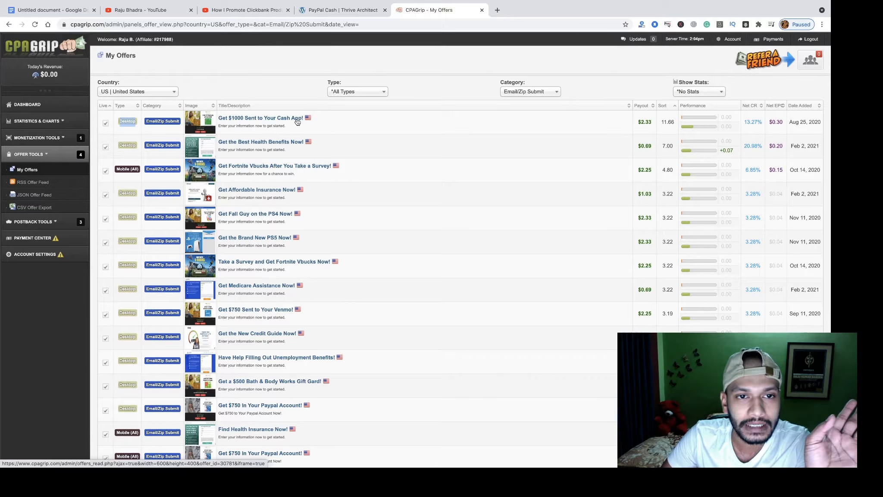
{"action": "mouse_move", "coordinate": [209, 123]}
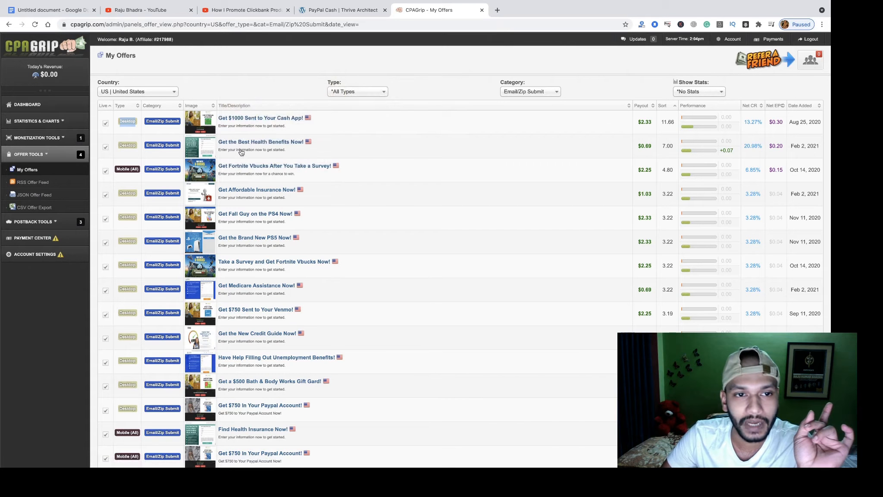
{"action": "left_click_drag", "start_coordinate": [653, 124], "coordinate": [641, 123]}
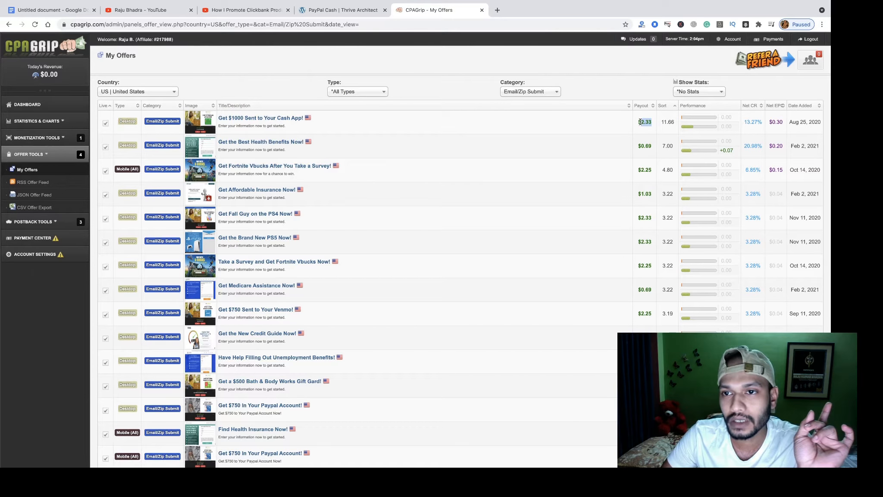
{"action": "mouse_move", "coordinate": [199, 147]}
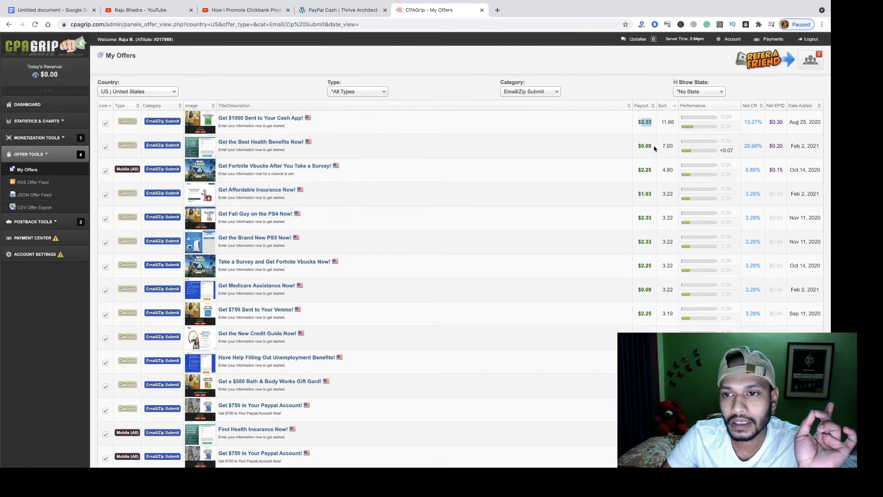
{"action": "left_click_drag", "start_coordinate": [652, 146], "coordinate": [645, 146]}
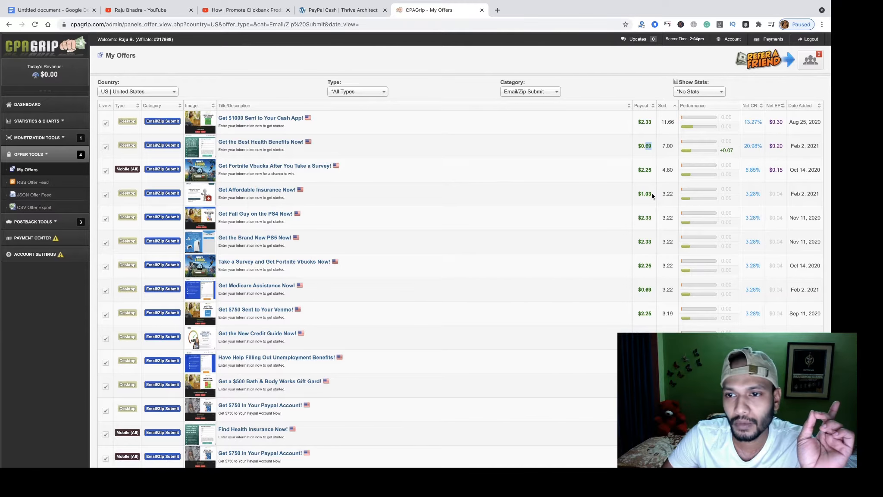
{"action": "left_click_drag", "start_coordinate": [652, 196], "coordinate": [640, 194]}
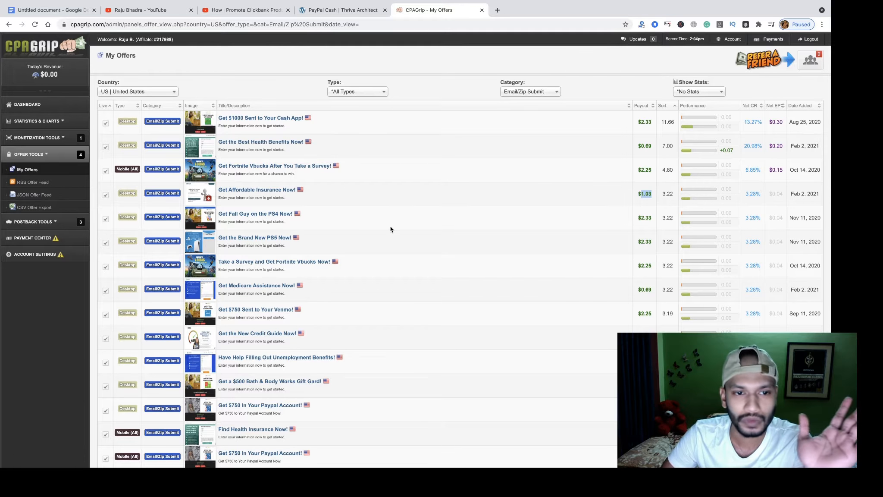
Look through the remaining offers up close, examining the PayPal account offer's payout and the Net CR column.
{"action": "scroll", "coordinate": [391, 229], "scroll_direction": "down", "scroll_amount": 3}
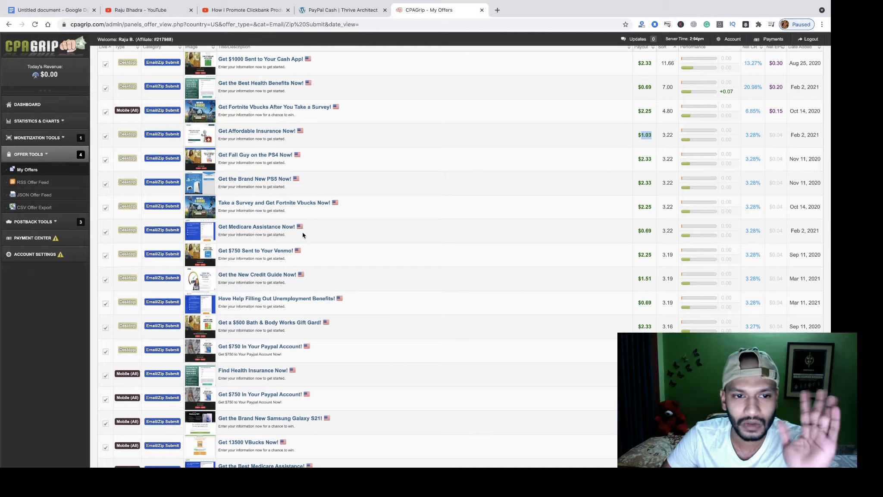
{"action": "scroll", "coordinate": [327, 233], "scroll_direction": "down", "scroll_amount": 2}
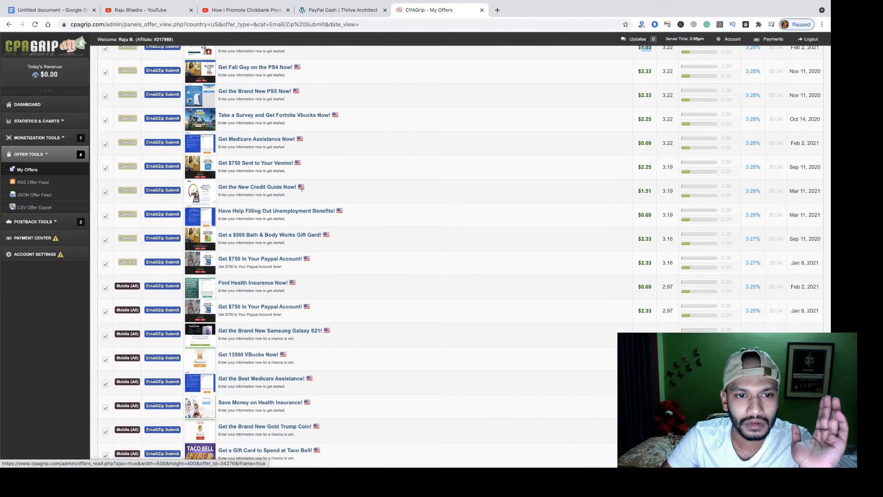
{"action": "scroll", "coordinate": [261, 208], "scroll_direction": "up", "scroll_amount": 5}
{"action": "scroll", "coordinate": [261, 209], "scroll_direction": "left", "scroll_amount": 3}
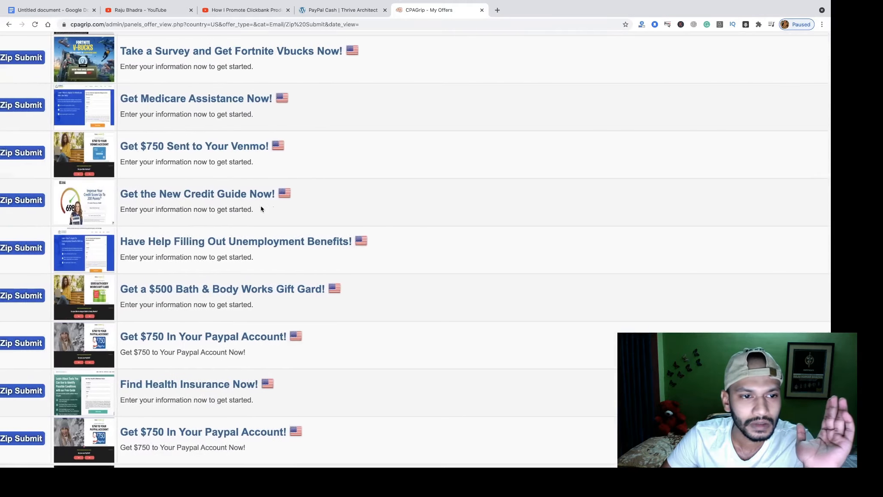
{"action": "scroll", "coordinate": [261, 203], "scroll_direction": "down", "scroll_amount": 2}
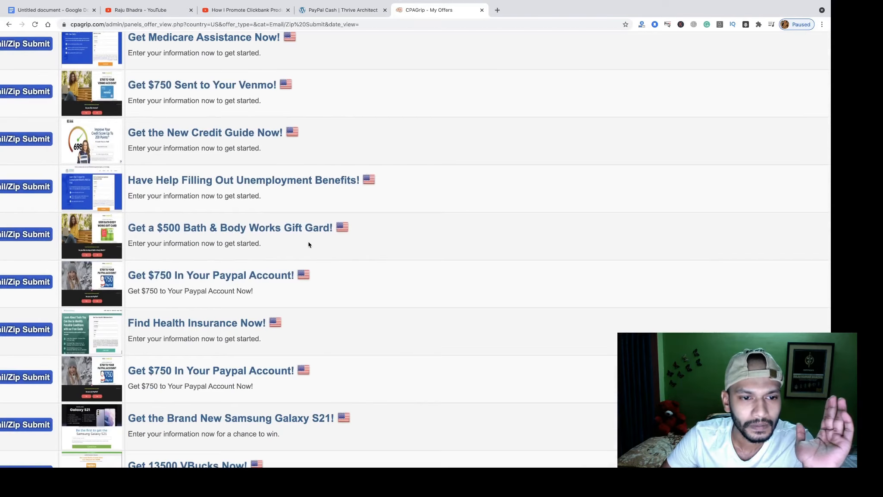
{"action": "scroll", "coordinate": [308, 245], "scroll_direction": "down", "scroll_amount": 1}
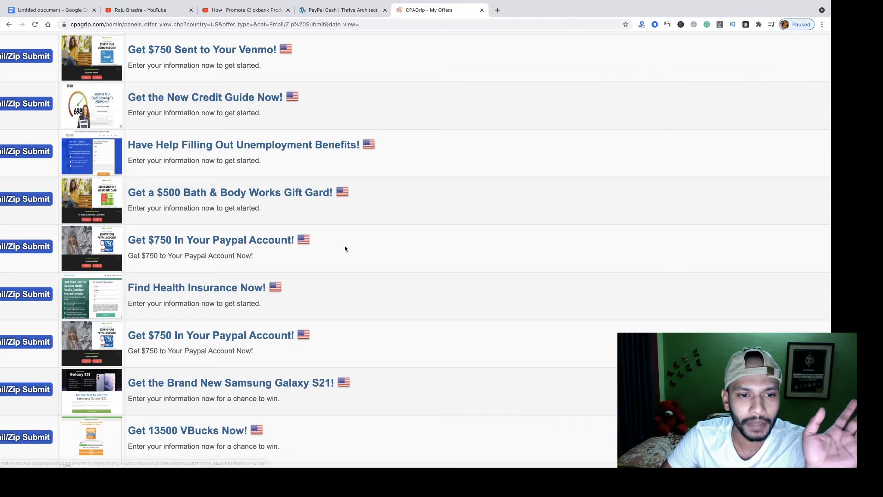
{"action": "scroll", "coordinate": [345, 248], "scroll_direction": "right", "scroll_amount": 10}
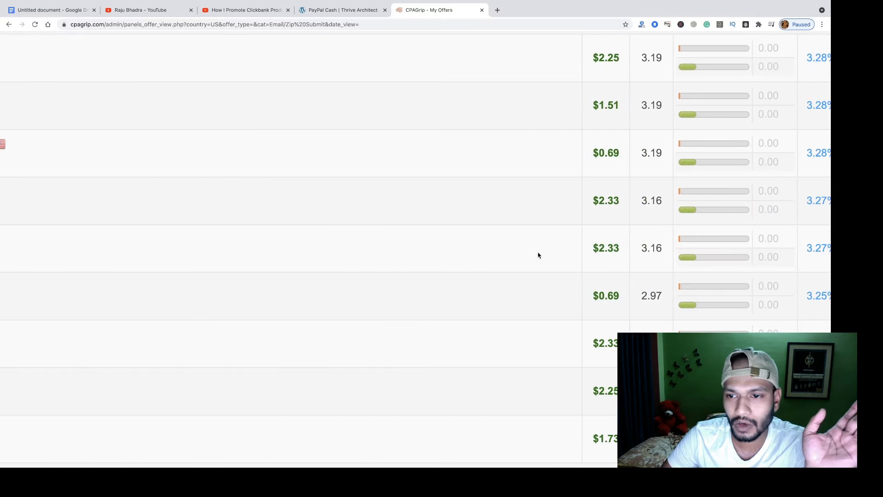
{"action": "double_click", "coordinate": [616, 249]}
{"action": "scroll", "coordinate": [602, 248], "scroll_direction": "right", "scroll_amount": 4}
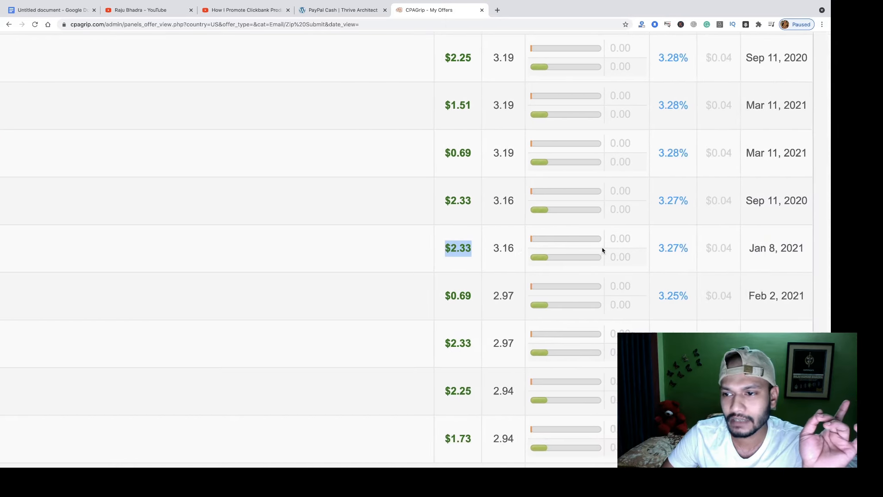
{"action": "scroll", "coordinate": [506, 248], "scroll_direction": "up", "scroll_amount": 5}
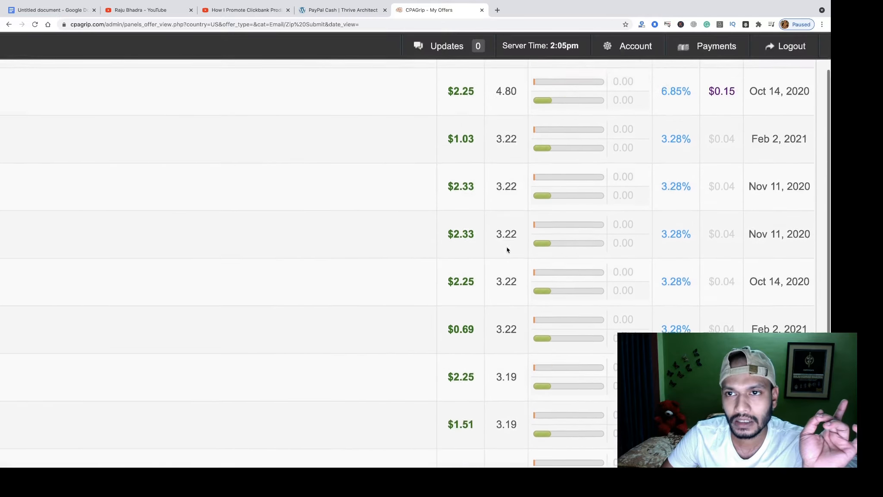
{"action": "scroll", "coordinate": [506, 247], "scroll_direction": "up", "scroll_amount": 5}
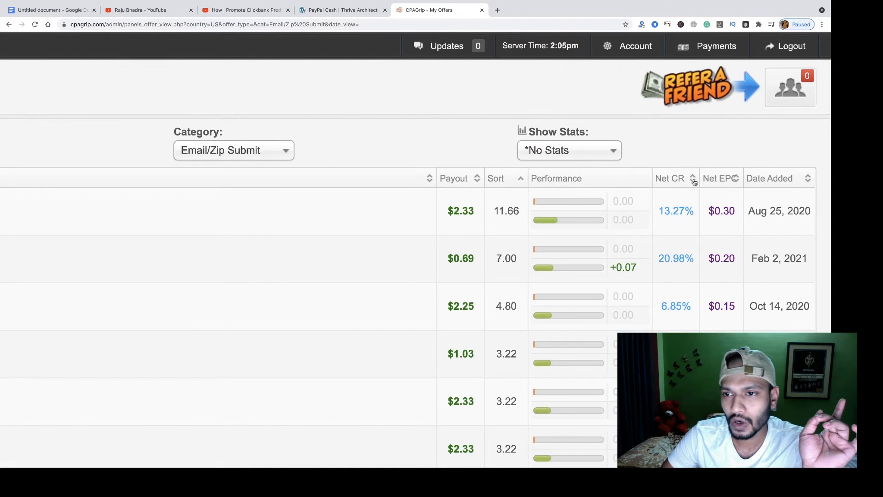
{"action": "scroll", "coordinate": [708, 239], "scroll_direction": "down", "scroll_amount": 10}
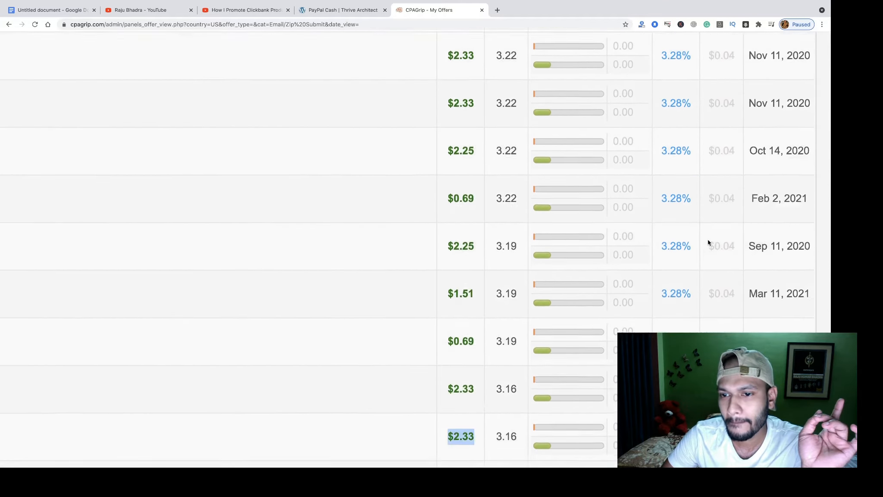
Check the date added of the desktop Get $750 In Your Paypal Account offer and match it to the offer's title and device type.
{"action": "scroll", "coordinate": [708, 239], "scroll_direction": "down", "scroll_amount": 4}
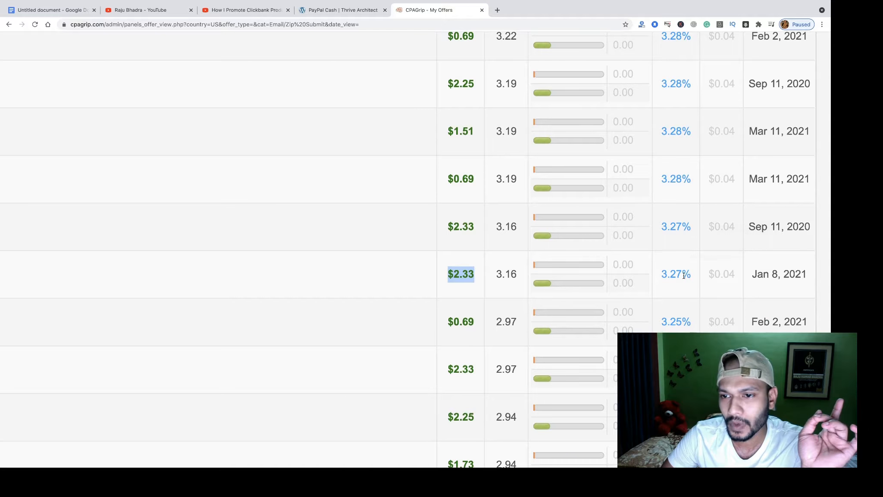
{"action": "left_click_drag", "start_coordinate": [806, 275], "coordinate": [756, 279]}
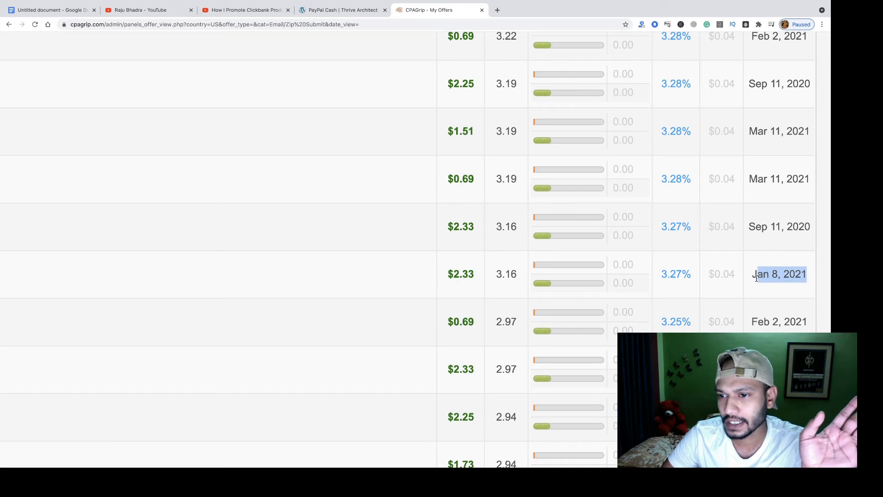
{"action": "key", "text": "ctrl+minus"}
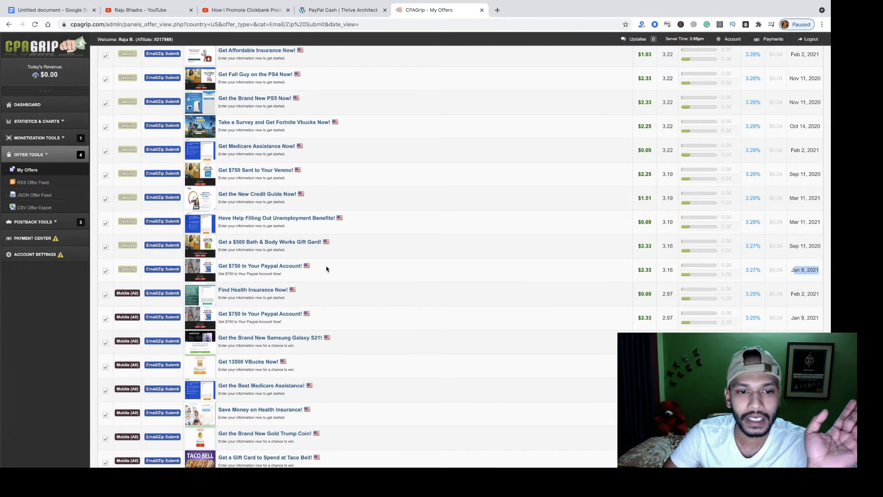
{"action": "left_click_drag", "start_coordinate": [326, 269], "coordinate": [133, 265]}
Open the details of the desktop Get $750 In Your Paypal Account offer and copy its link.
{"action": "mouse_move", "coordinate": [204, 272]}
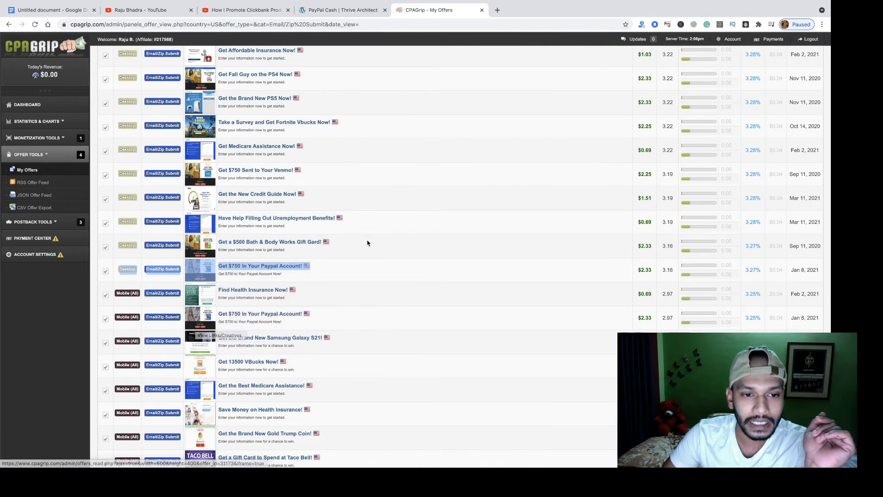
{"action": "left_click", "coordinate": [257, 269]}
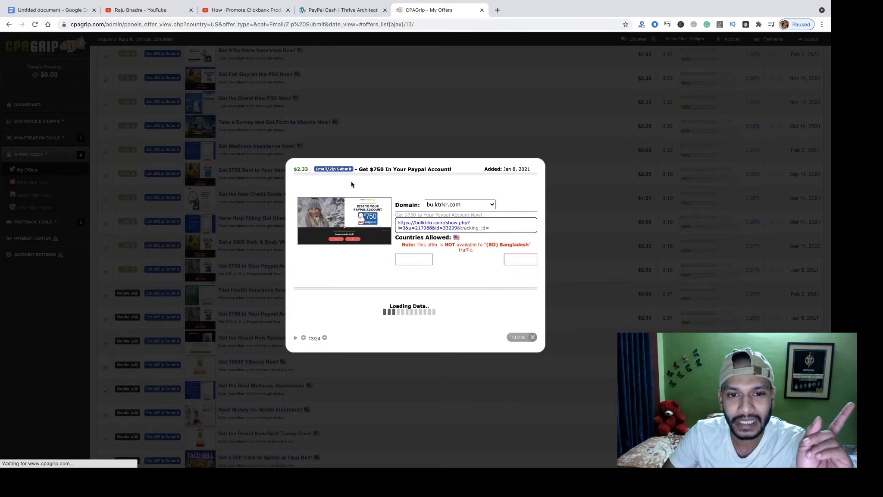
{"action": "left_click", "coordinate": [414, 258]}
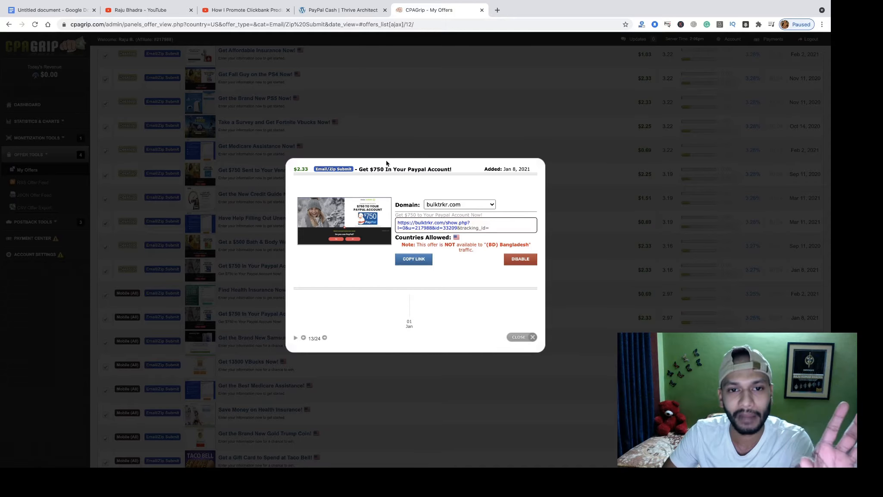
{"action": "left_click", "coordinate": [418, 259]}
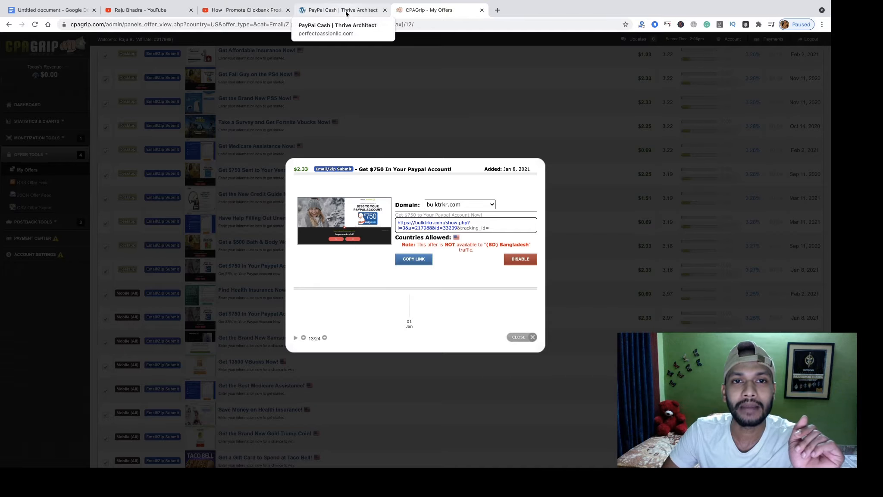
Review the headline and subheading of the PayPal Cash page in Thrive Architect and compare them with the CPAGrip offer's details up close.
{"action": "left_click", "coordinate": [330, 10]}
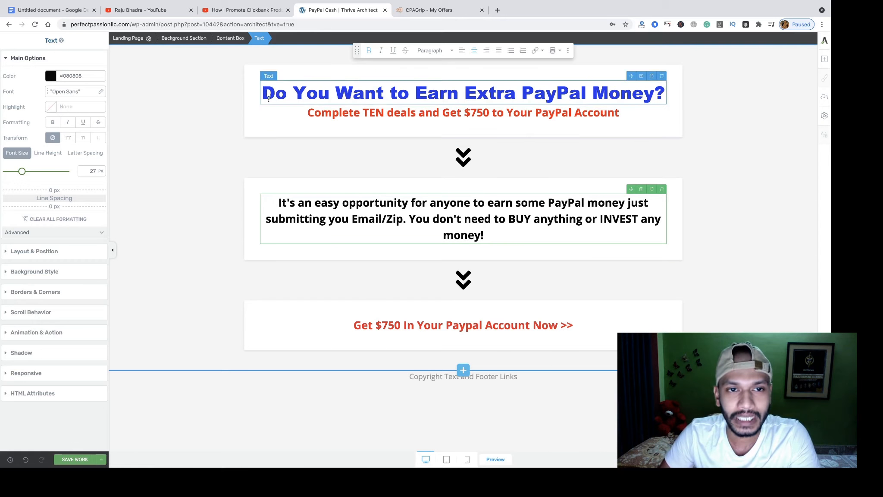
{"action": "left_click_drag", "start_coordinate": [257, 93], "coordinate": [661, 100]}
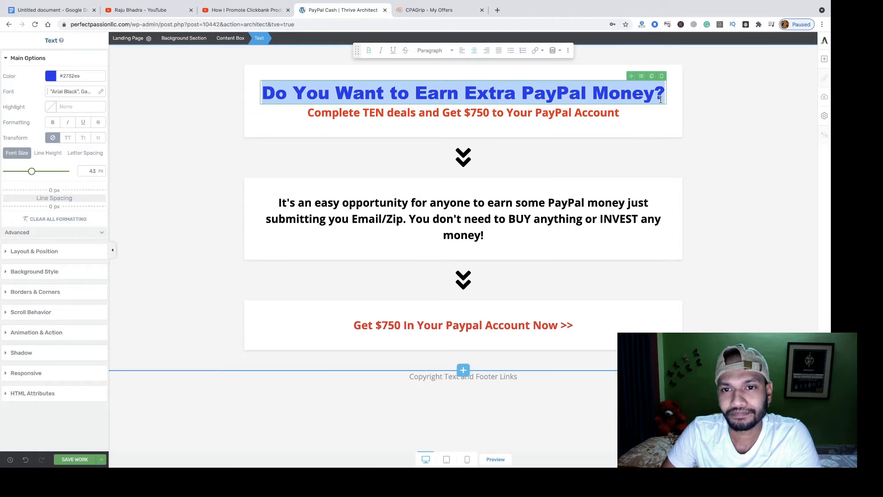
{"action": "left_click_drag", "start_coordinate": [298, 111], "coordinate": [500, 113]}
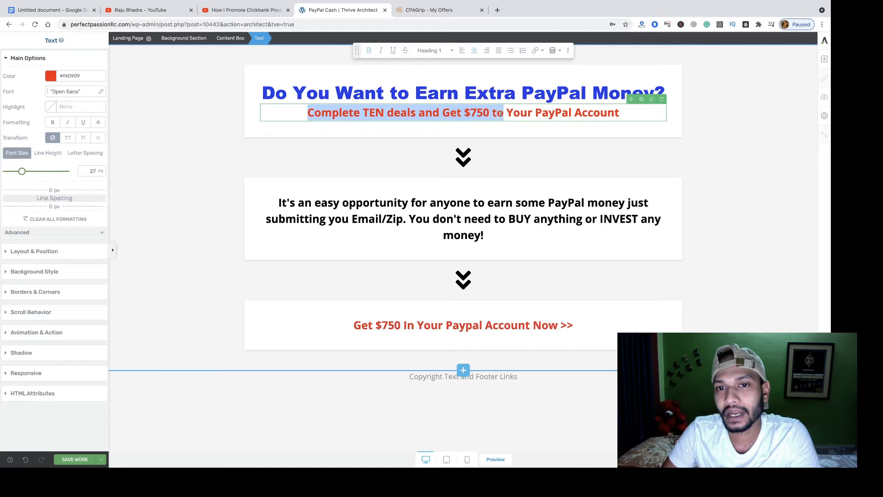
{"action": "left_click_drag", "start_coordinate": [624, 114], "coordinate": [499, 111]}
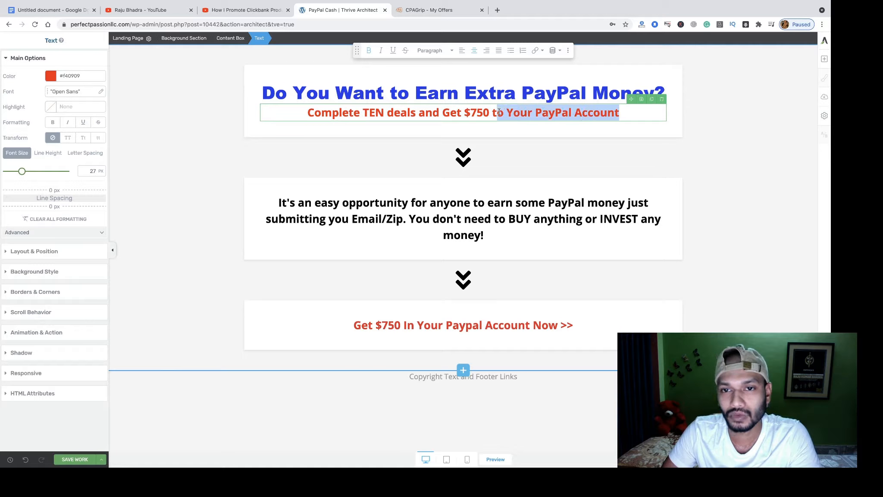
{"action": "left_click", "coordinate": [408, 11]}
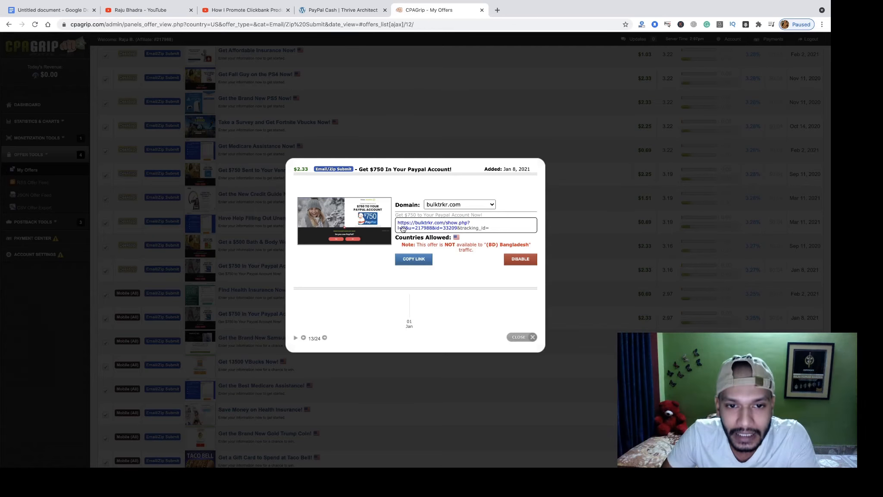
{"action": "scroll", "coordinate": [403, 228], "scroll_direction": "up", "scroll_amount": 5}
{"action": "scroll", "coordinate": [259, 224], "scroll_direction": "left", "scroll_amount": 5}
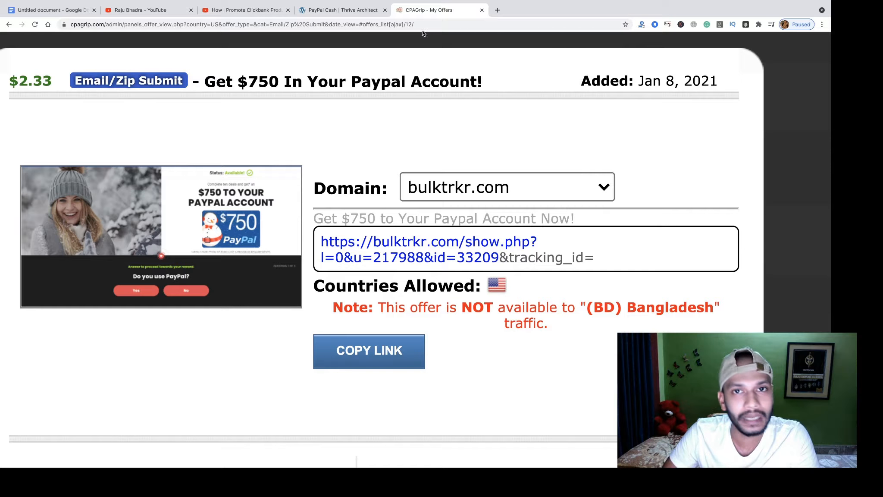
Return to the Thrive Architect page and read the paragraph about earning PayPal money by submitting an Email/Zip.
{"action": "left_click", "coordinate": [324, 11]}
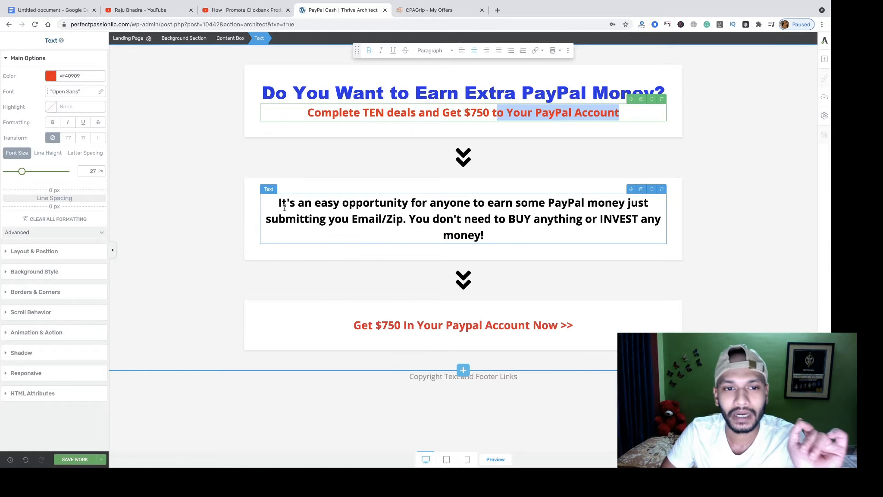
{"action": "left_click_drag", "start_coordinate": [278, 203], "coordinate": [491, 231]}
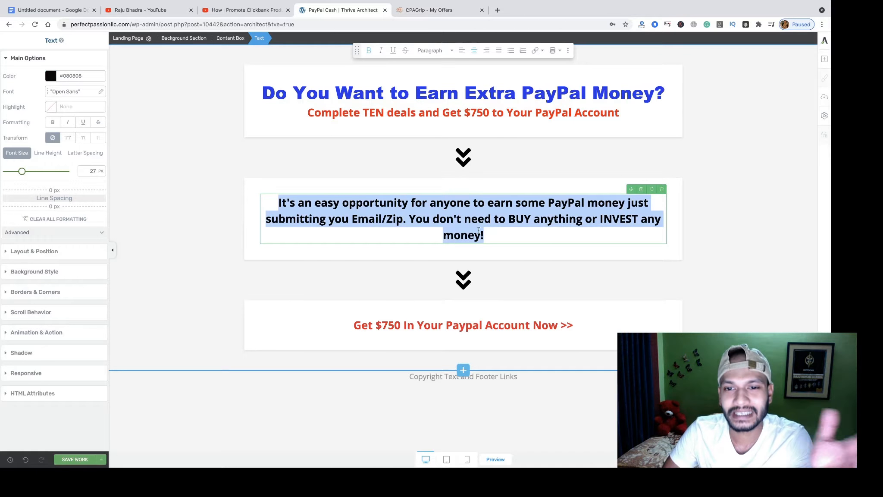
{"action": "left_click", "coordinate": [309, 220]}
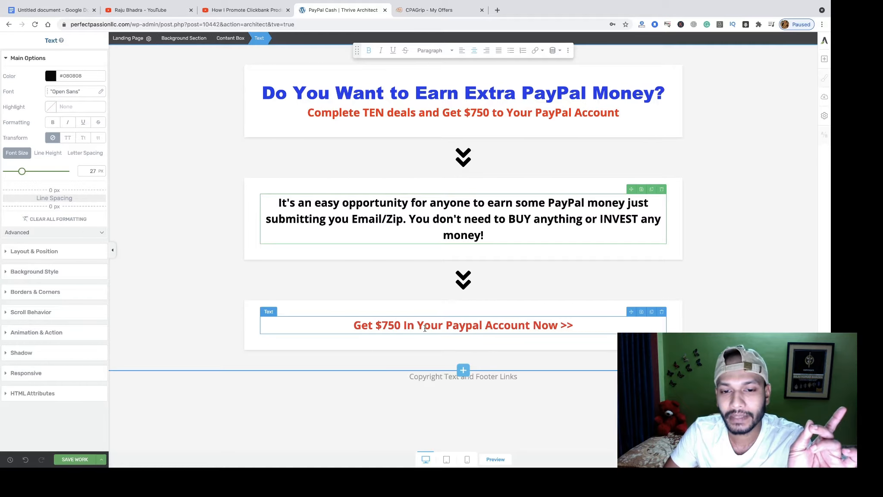
Copy the PayPal offer's link from CPAGrip and insert it as a static link on the landing page's "Get $750 In Your Paypal Account Now >>" text.
{"action": "triple_click", "coordinate": [497, 323]}
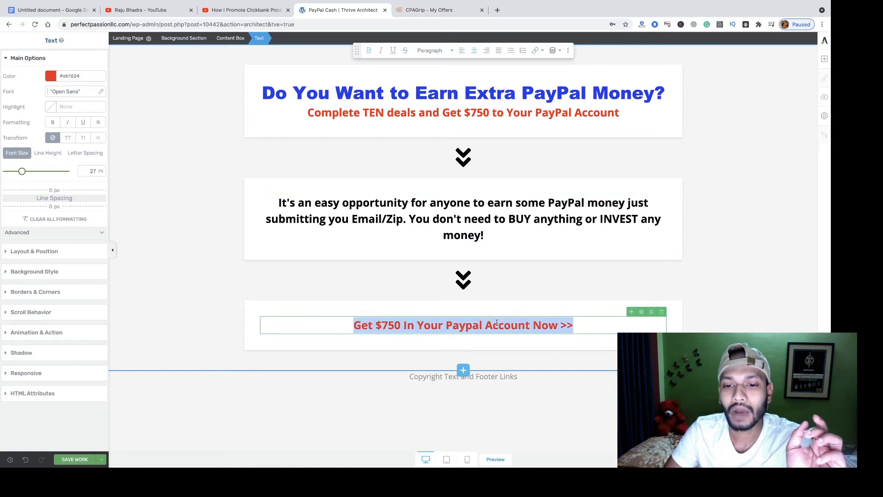
{"action": "left_click", "coordinate": [427, 10]}
{"action": "left_click", "coordinate": [377, 356]}
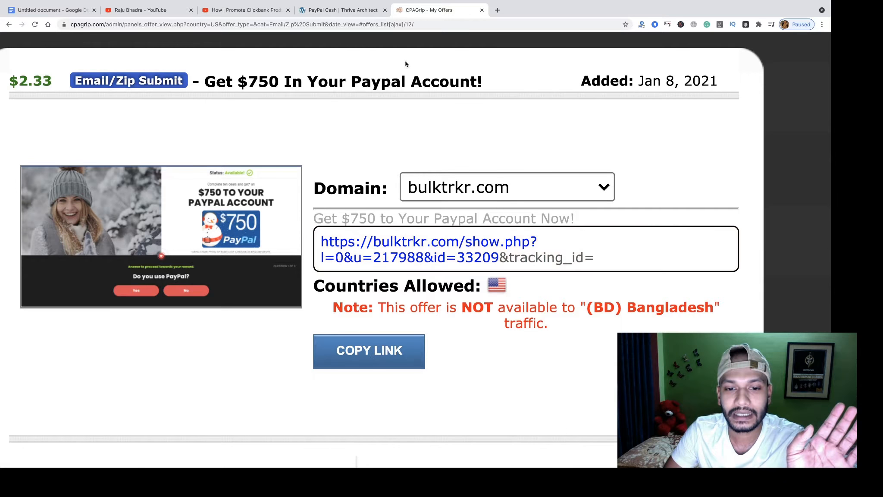
{"action": "left_click", "coordinate": [340, 10]}
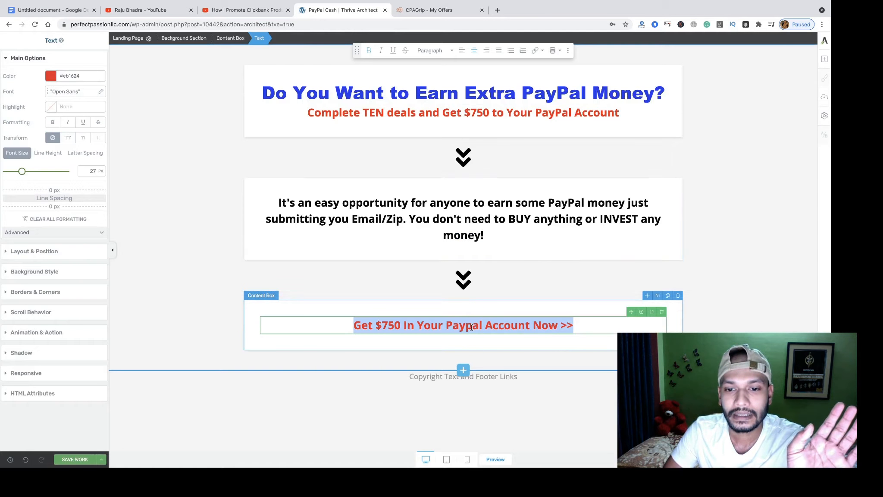
{"action": "left_click", "coordinate": [537, 50]}
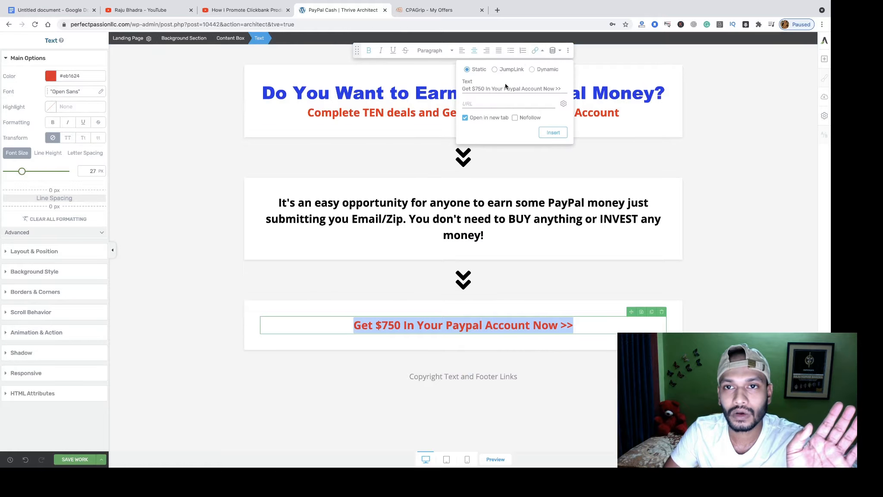
{"action": "right_click", "coordinate": [487, 105]}
{"action": "left_click", "coordinate": [502, 154]}
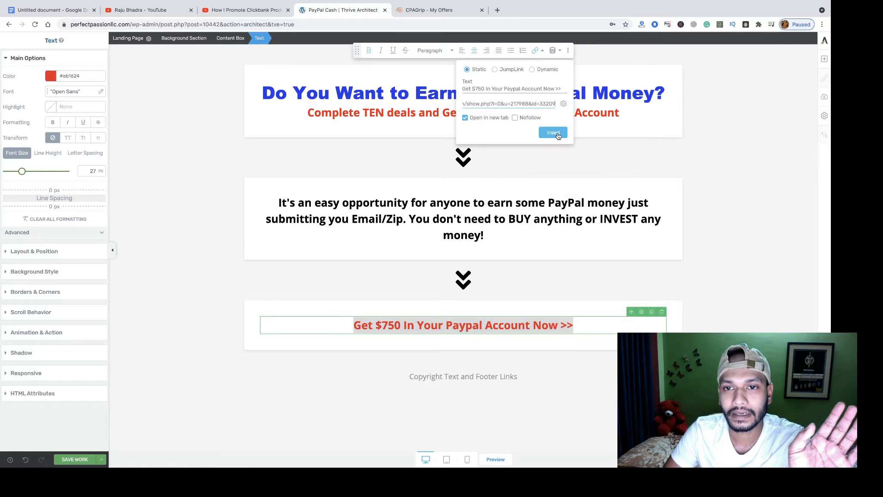
{"action": "left_click", "coordinate": [553, 132]}
Recolor the "Get $750 In Your Paypal Account Now >>" link text to Crimson and save the landing page.
{"action": "left_click", "coordinate": [556, 328]}
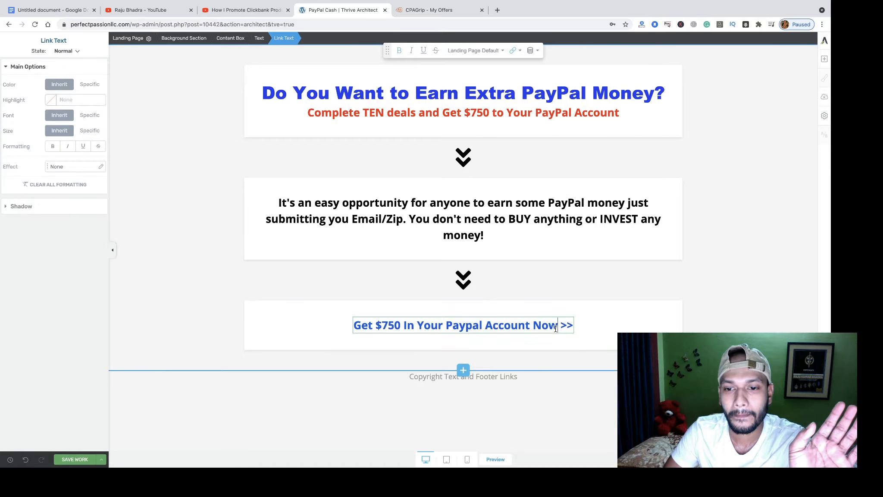
{"action": "triple_click", "coordinate": [507, 325]}
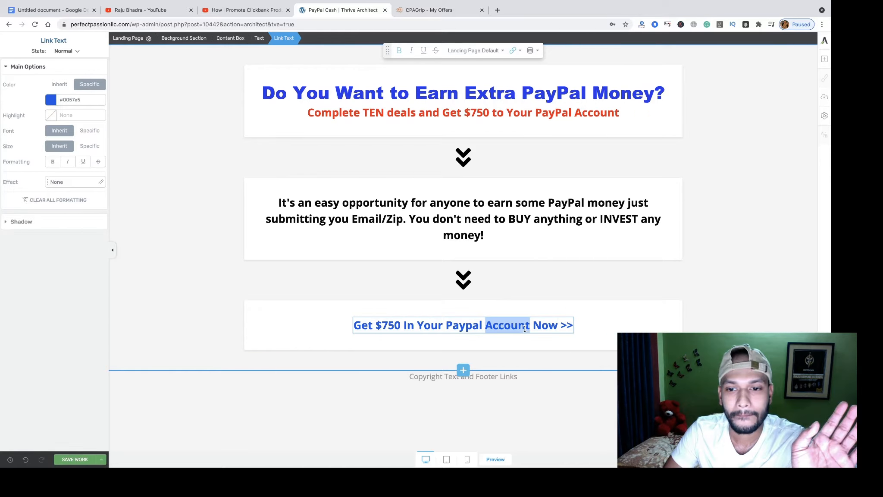
{"action": "left_click", "coordinate": [62, 102]}
{"action": "left_click", "coordinate": [59, 242]}
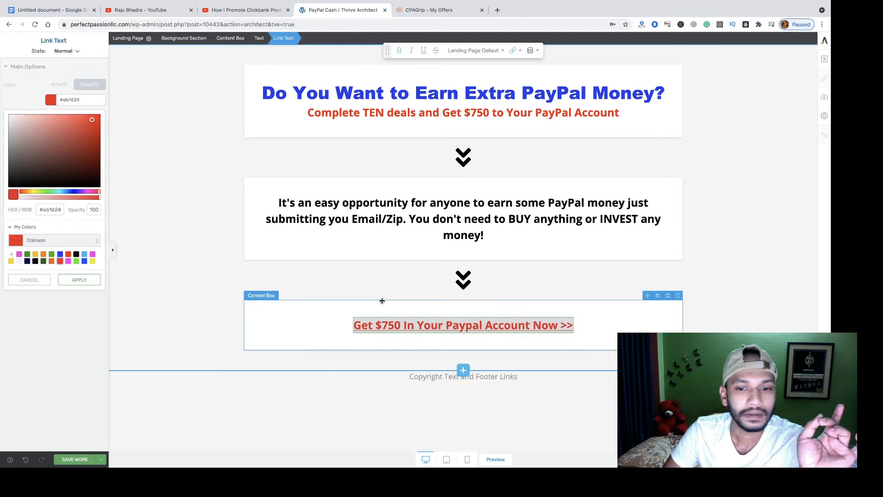
{"action": "left_click", "coordinate": [334, 311]}
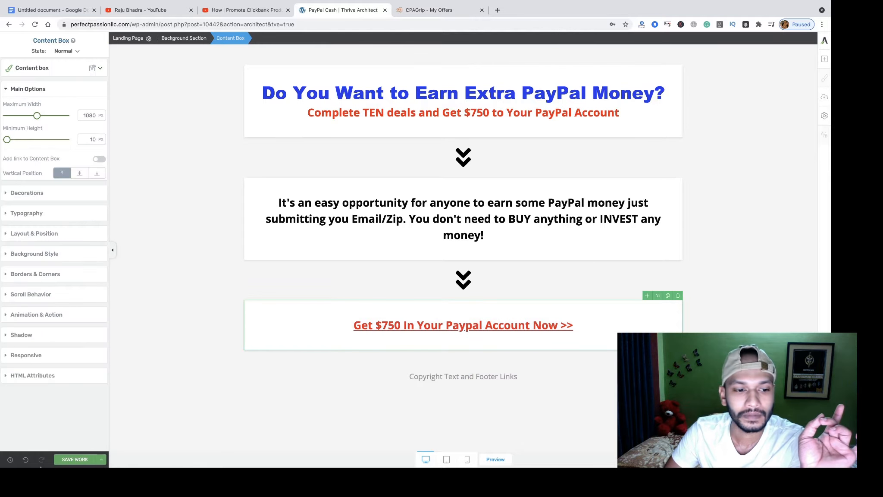
{"action": "left_click", "coordinate": [82, 459]}
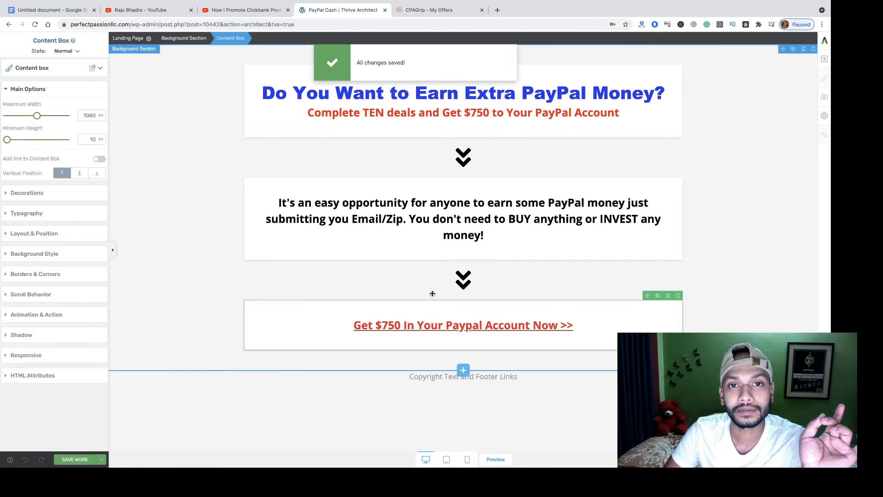
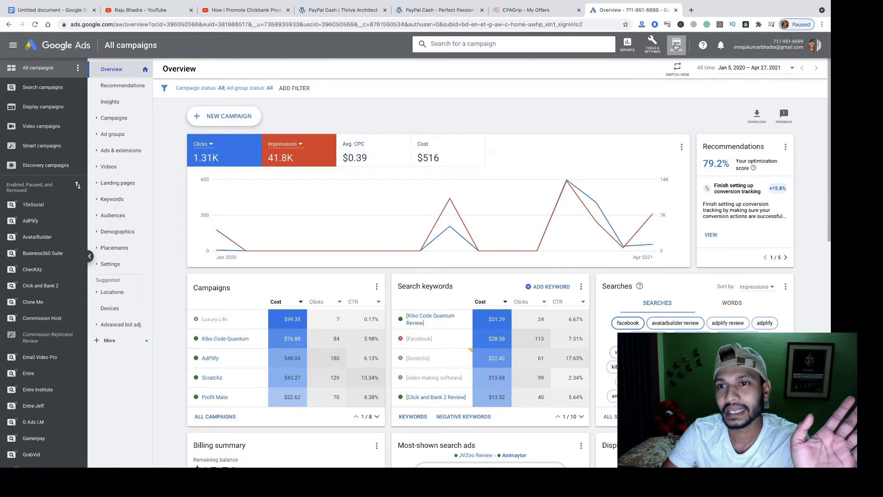
Review the billing summary and payment methods of the Google Ads account, and return to the campaigns overview.
{"action": "left_click", "coordinate": [676, 46]}
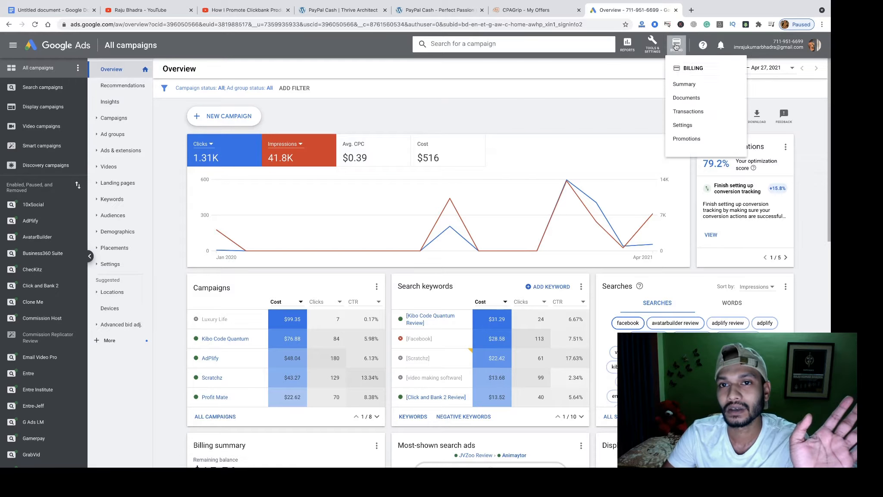
{"action": "left_click", "coordinate": [684, 87]}
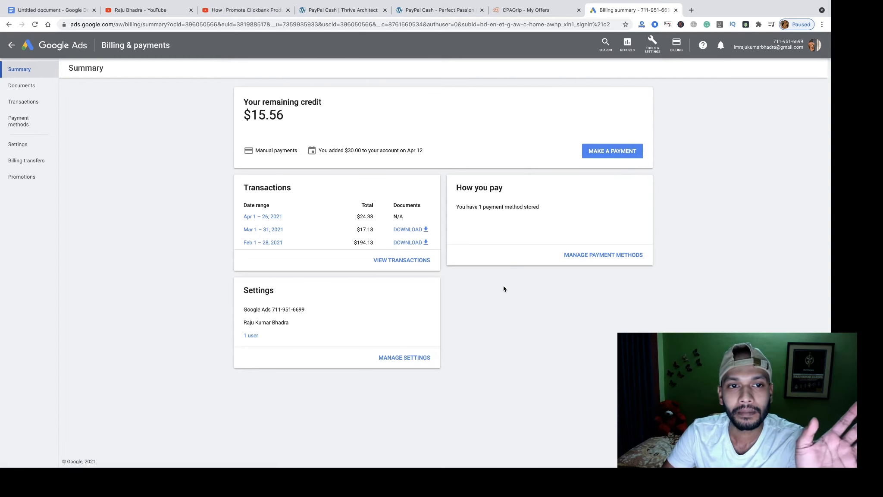
{"action": "left_click", "coordinate": [24, 123]}
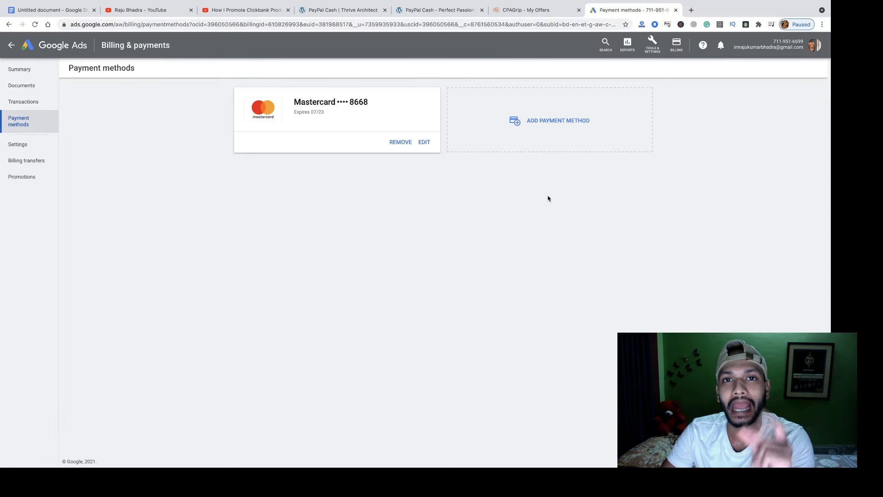
{"action": "left_click", "coordinate": [62, 46]}
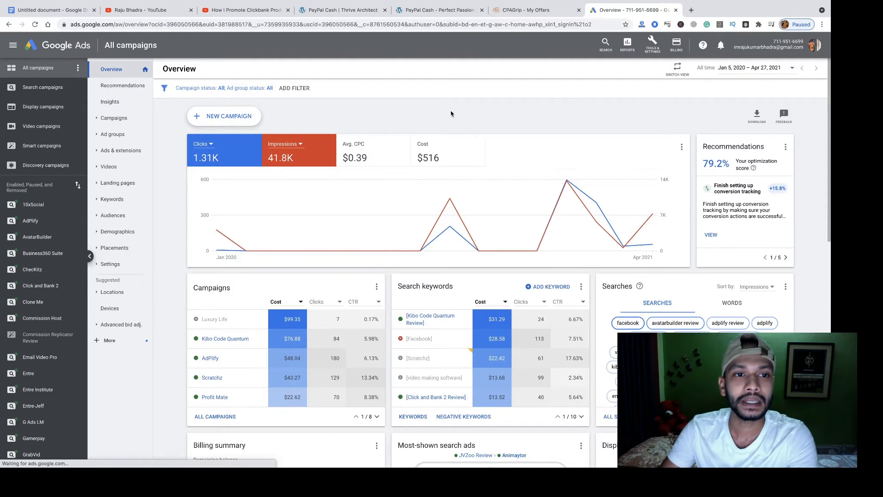
Start a new campaign with the Website traffic goal and the Search campaign type.
{"action": "left_click", "coordinate": [213, 117]}
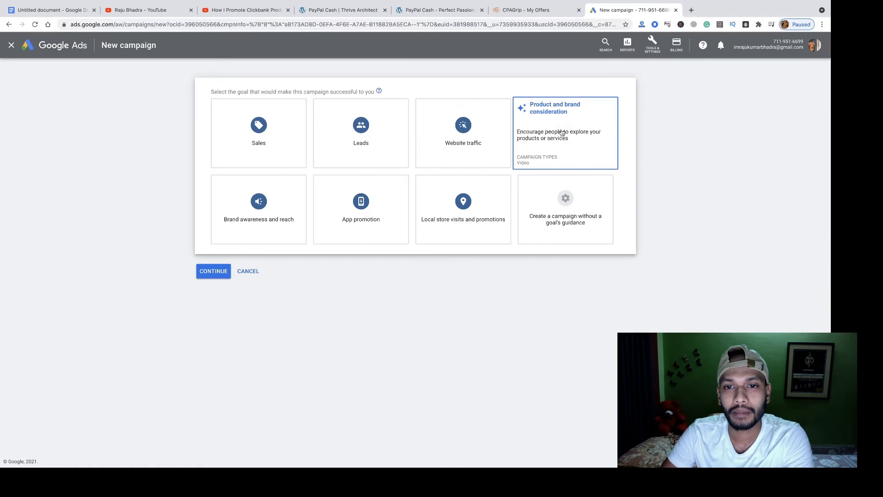
{"action": "left_click", "coordinate": [469, 128]}
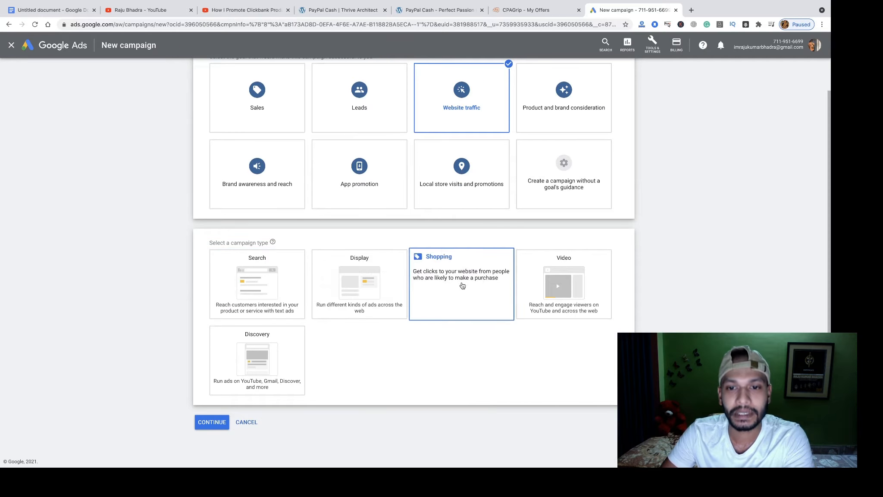
{"action": "left_click", "coordinate": [242, 276]}
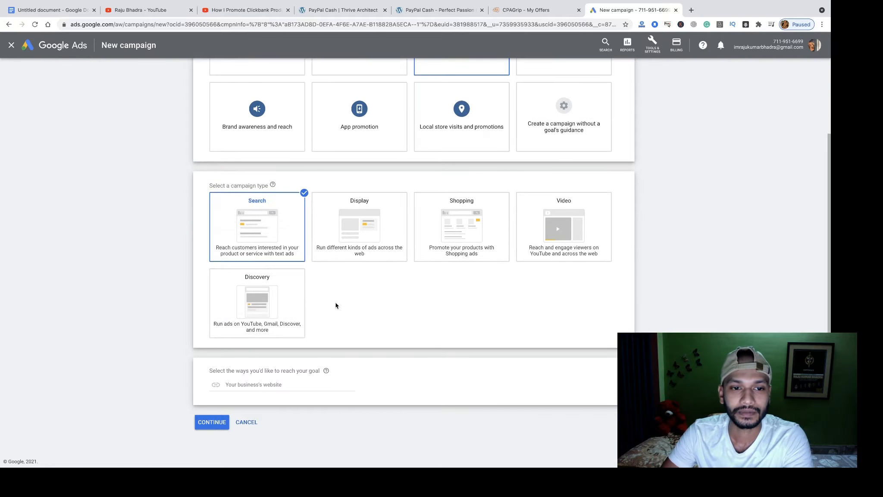
Switch to the PayPal Cash landing page preview, reload it without "?preview=true" in its address, and copy the full URL.
{"action": "left_click", "coordinate": [233, 385]}
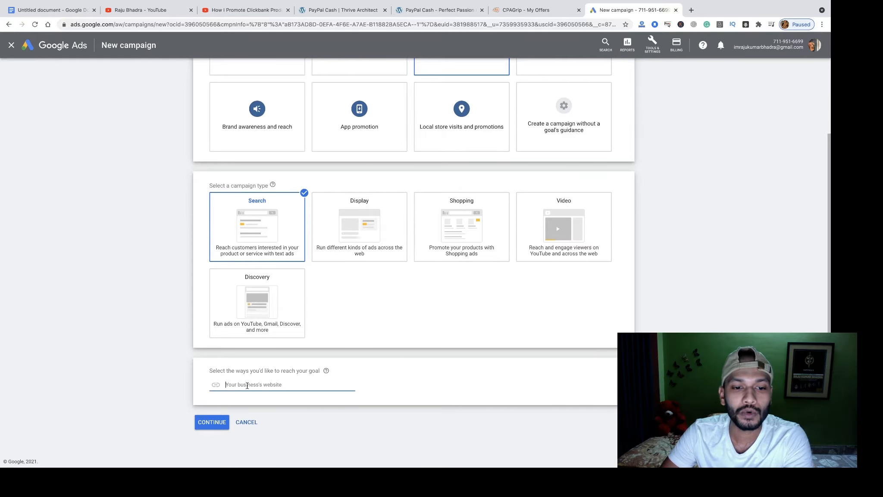
{"action": "left_click", "coordinate": [417, 10]}
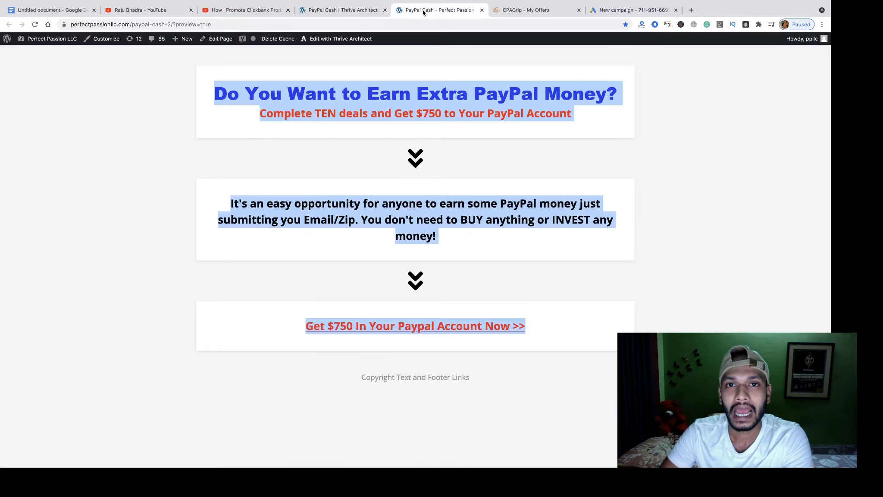
{"action": "left_click_drag", "start_coordinate": [172, 22], "coordinate": [287, 34]}
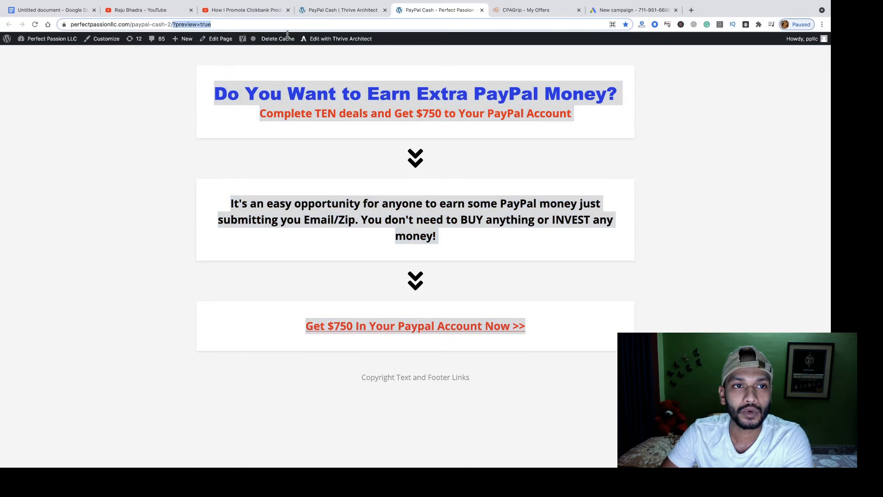
{"action": "key", "text": "BackSpace"}
{"action": "key", "text": "Return"}
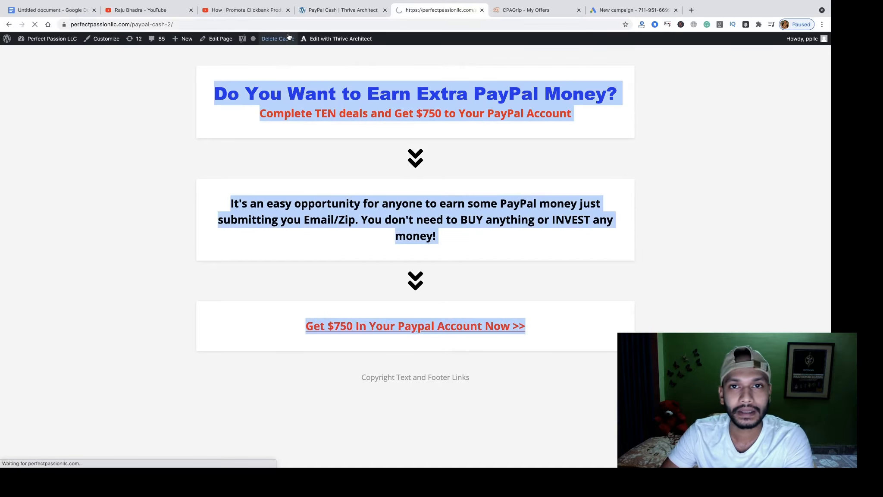
{"action": "left_click", "coordinate": [151, 25]}
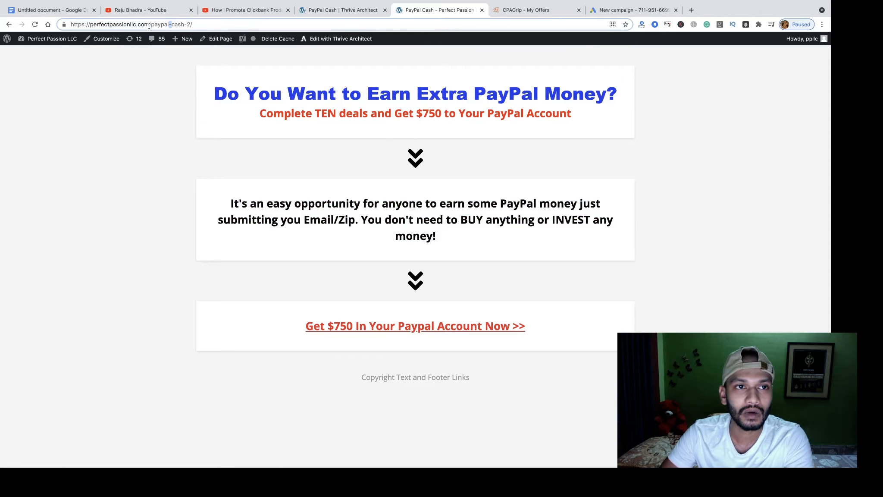
{"action": "right_click", "coordinate": [150, 25]}
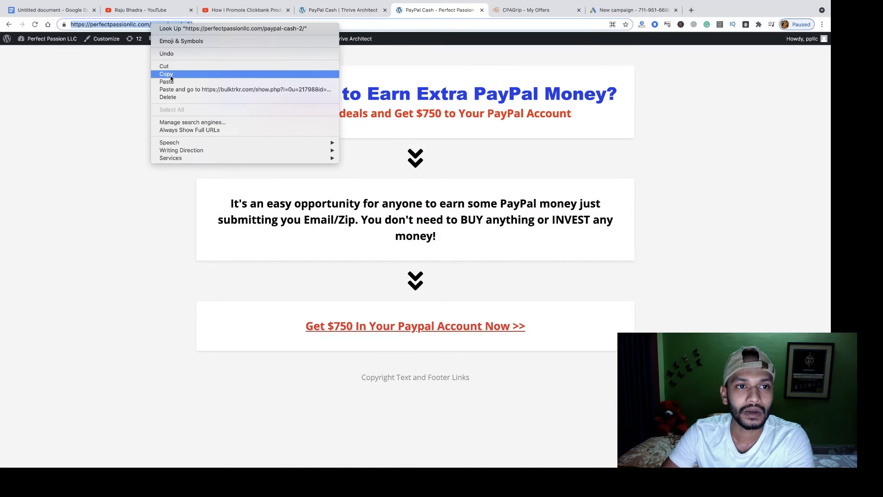
{"action": "left_click", "coordinate": [170, 75]}
{"action": "left_click", "coordinate": [603, 13]}
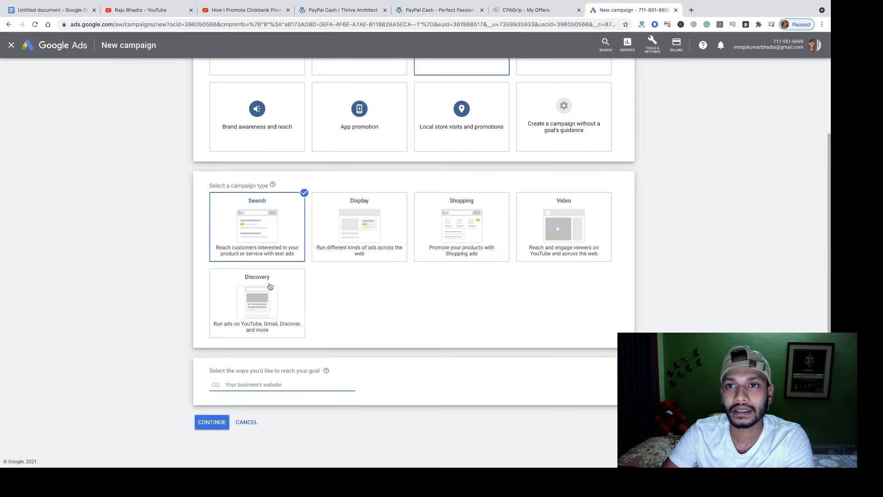
{"action": "right_click", "coordinate": [245, 387]}
{"action": "left_click", "coordinate": [254, 408]}
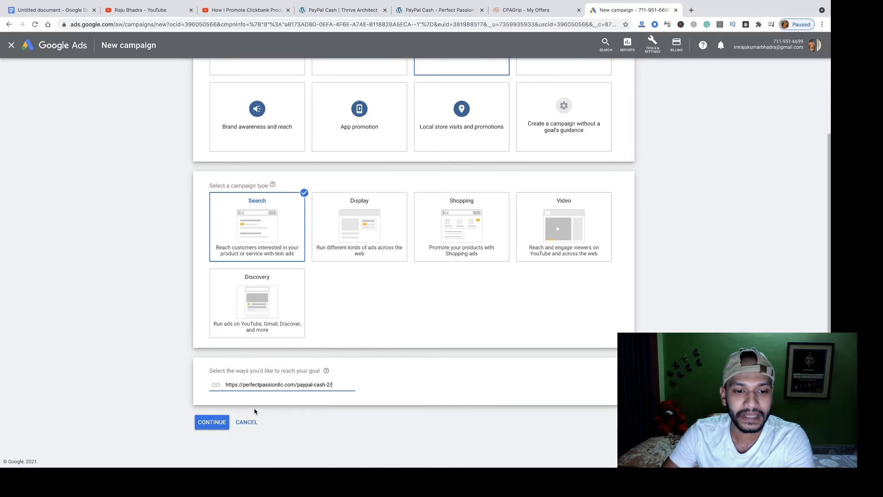
{"action": "left_click", "coordinate": [211, 423]}
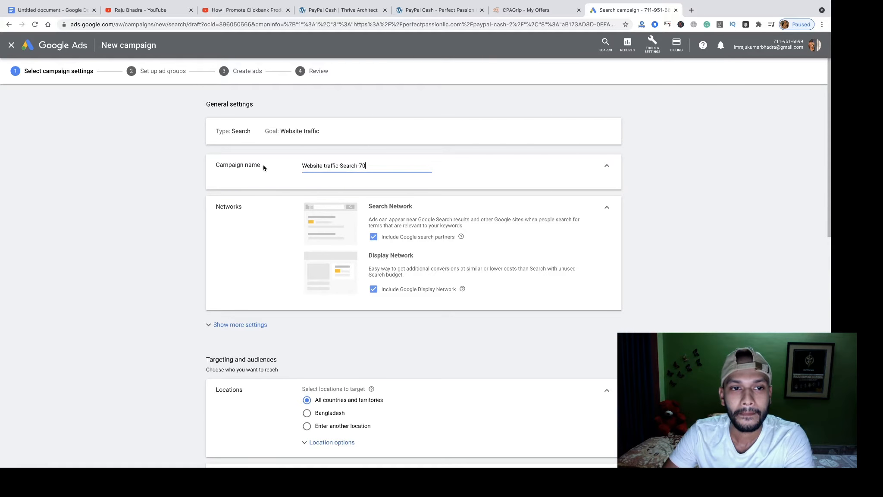
Rename the campaign as paypal-cash.
{"action": "triple_click", "coordinate": [330, 166]}
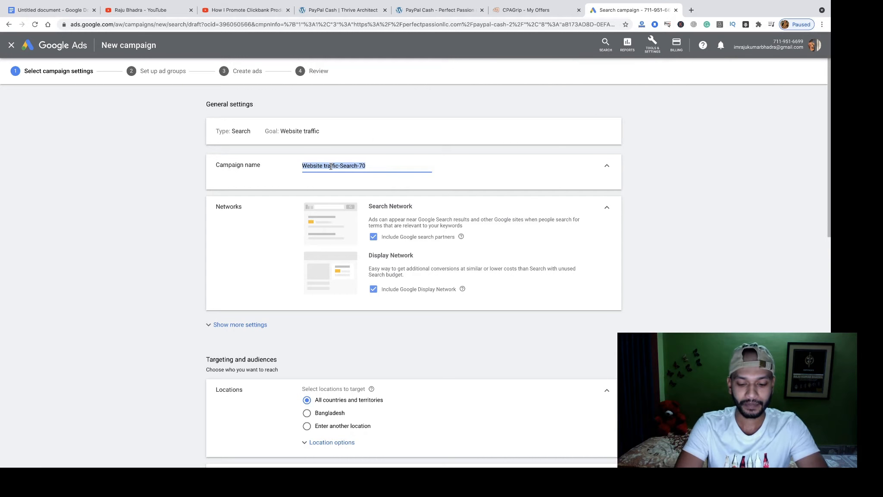
{"action": "type", "text": "paypal"}
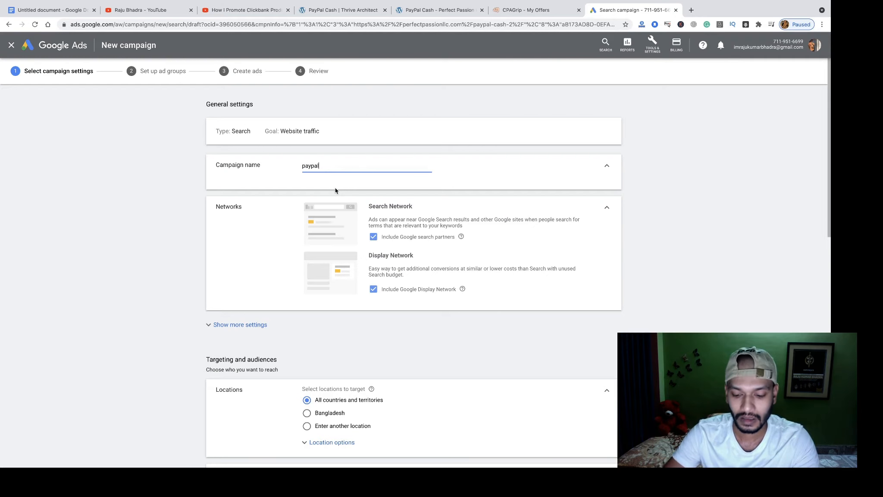
{"action": "type", "text": "-cash"}
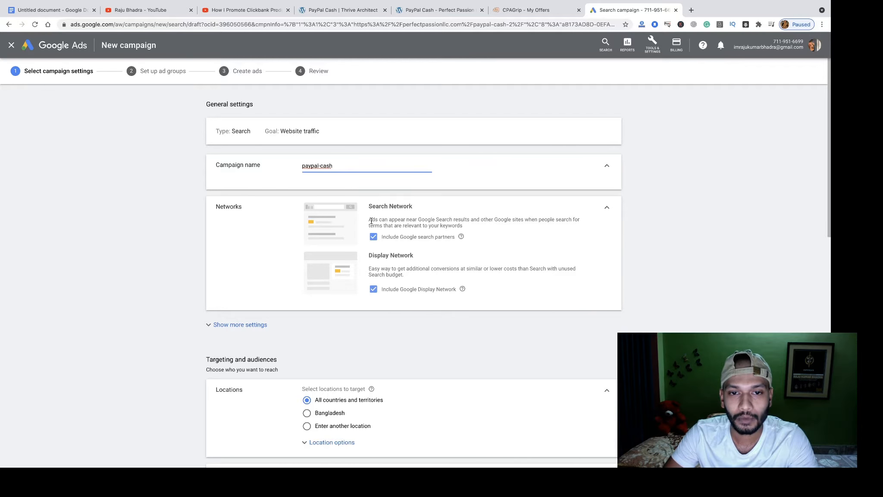
Exclude the Google Display Network from the campaign and review the additional general settings such as dates and ad schedule.
{"action": "left_click", "coordinate": [373, 289]}
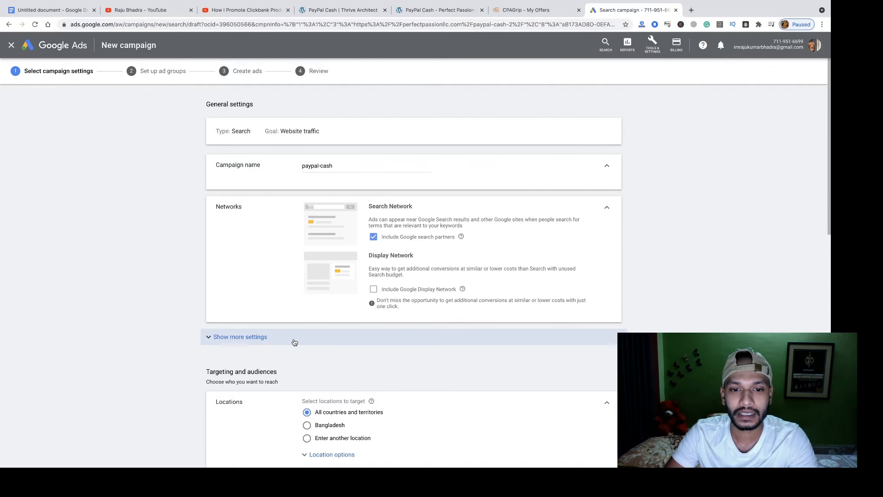
{"action": "scroll", "coordinate": [294, 340], "scroll_direction": "down", "scroll_amount": 3}
{"action": "left_click", "coordinate": [259, 191]}
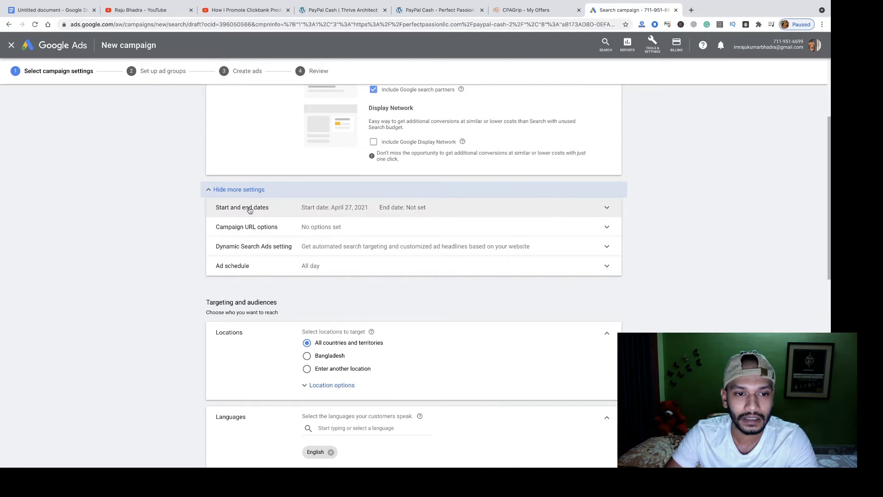
{"action": "left_click", "coordinate": [285, 195]}
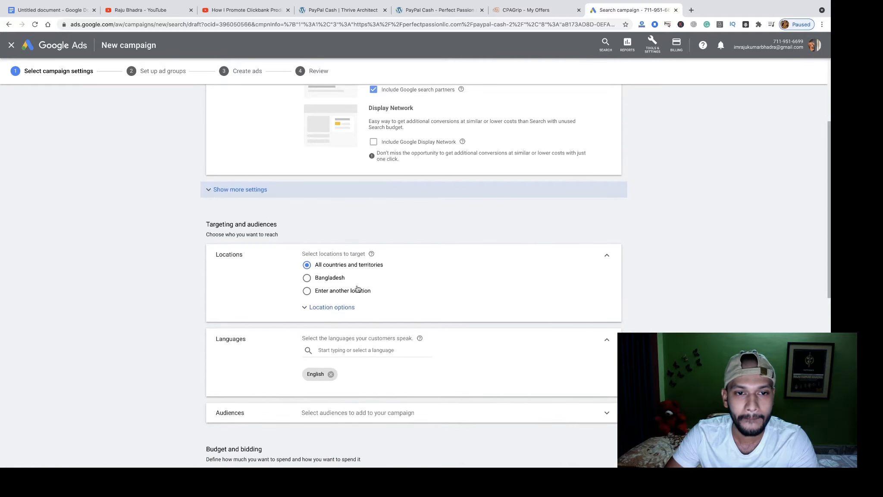
Check the PayPal offer's allowed countries on CPAGrip and target the United States as the campaign's location.
{"action": "scroll", "coordinate": [357, 288], "scroll_direction": "down", "scroll_amount": 3}
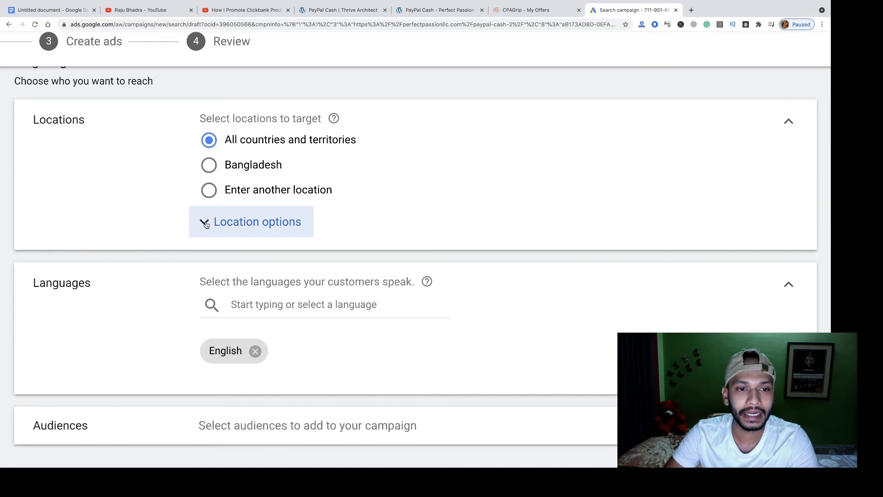
{"action": "left_click", "coordinate": [257, 191]}
{"action": "left_click", "coordinate": [285, 229]}
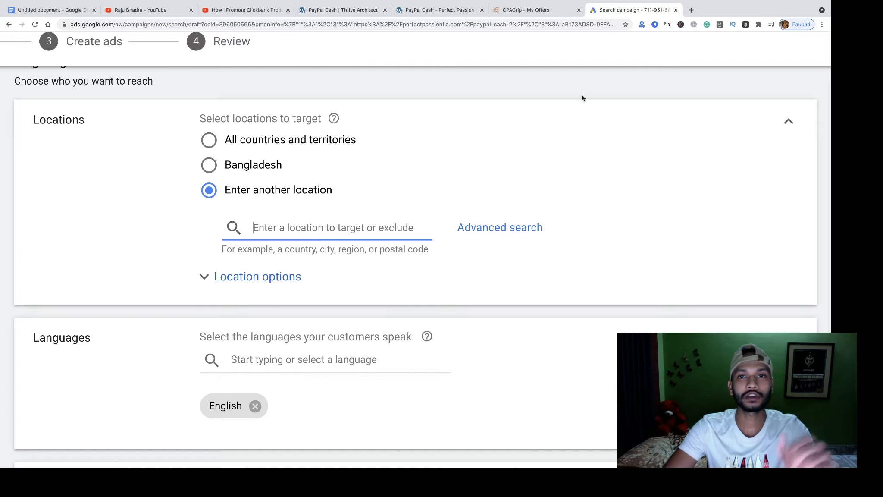
{"action": "left_click", "coordinate": [528, 8]}
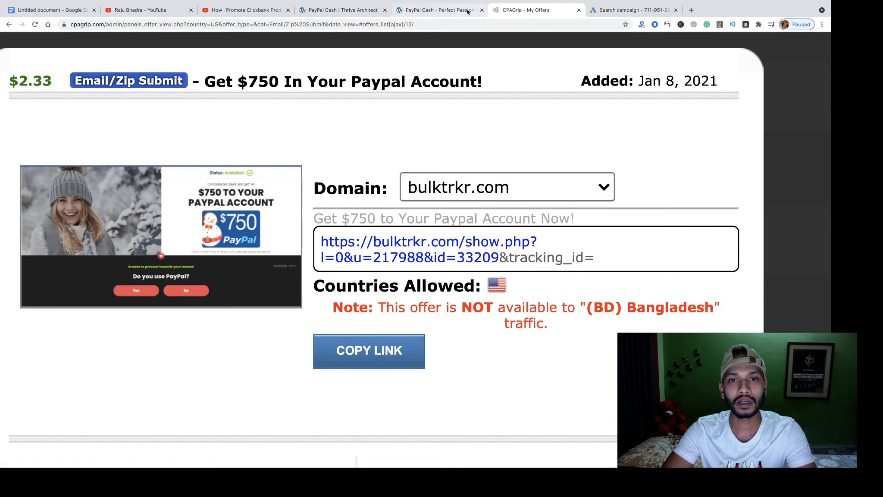
{"action": "left_click", "coordinate": [610, 13]}
{"action": "type", "text": "usa"}
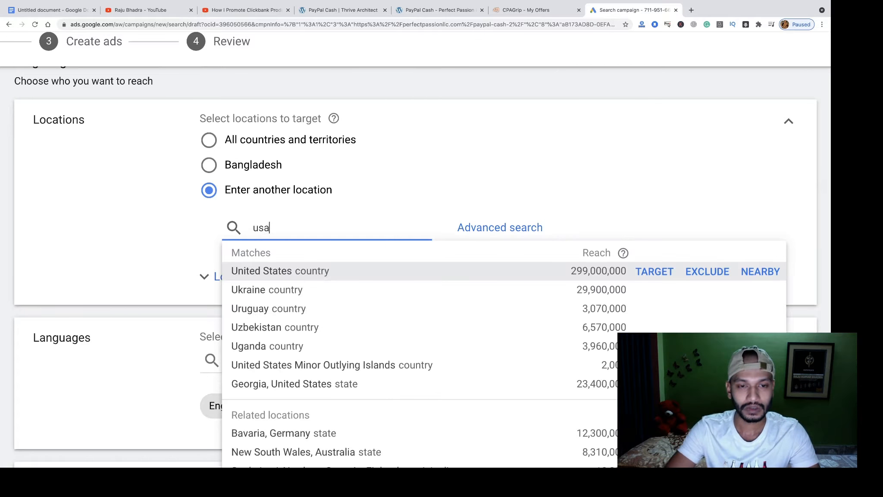
{"action": "left_click", "coordinate": [654, 271]}
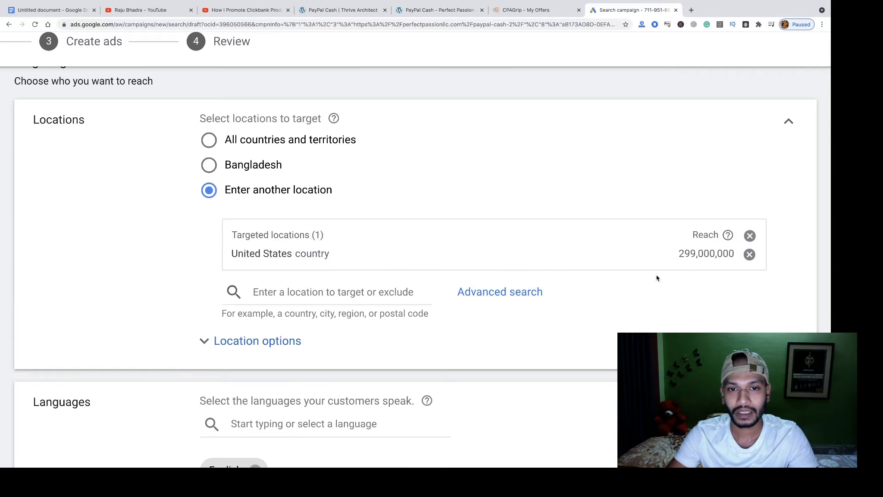
Set the location targeting option to "Presence: People in or regularly in your targeted locations".
{"action": "scroll", "coordinate": [258, 276], "scroll_direction": "down", "scroll_amount": 2}
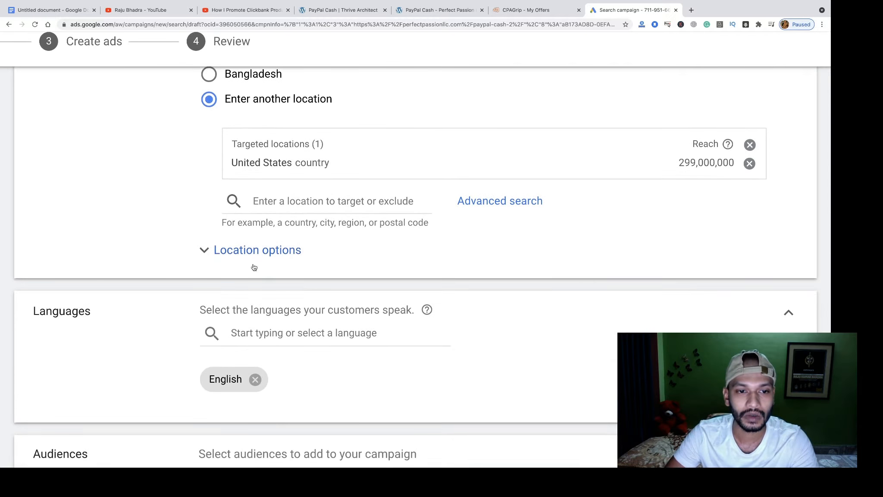
{"action": "left_click", "coordinate": [242, 259]}
{"action": "scroll", "coordinate": [346, 256], "scroll_direction": "down", "scroll_amount": 2}
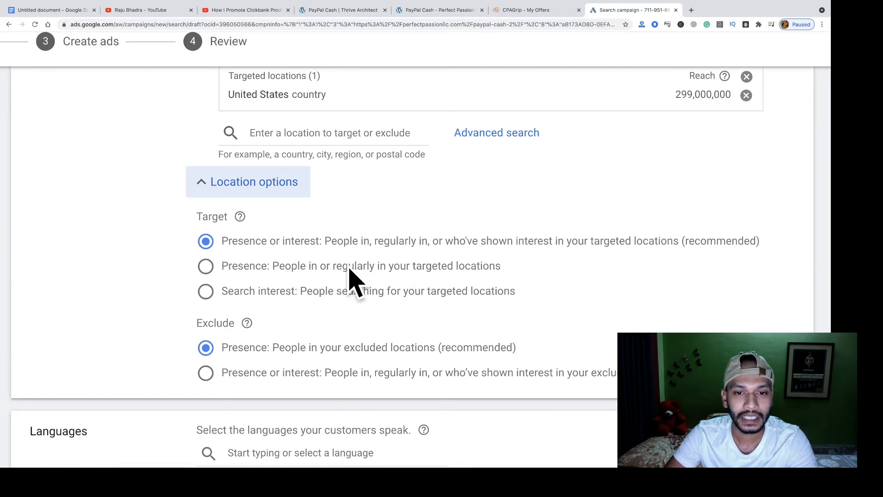
{"action": "left_click", "coordinate": [206, 267]}
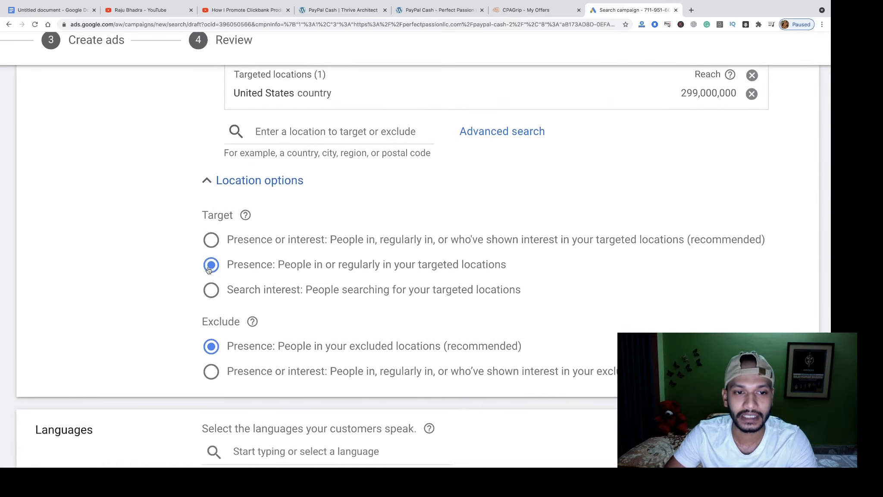
{"action": "left_click", "coordinate": [232, 181]}
Look over the Languages and Audiences sections and set the campaign's average daily budget to $30.
{"action": "scroll", "coordinate": [409, 281], "scroll_direction": "down", "scroll_amount": 2}
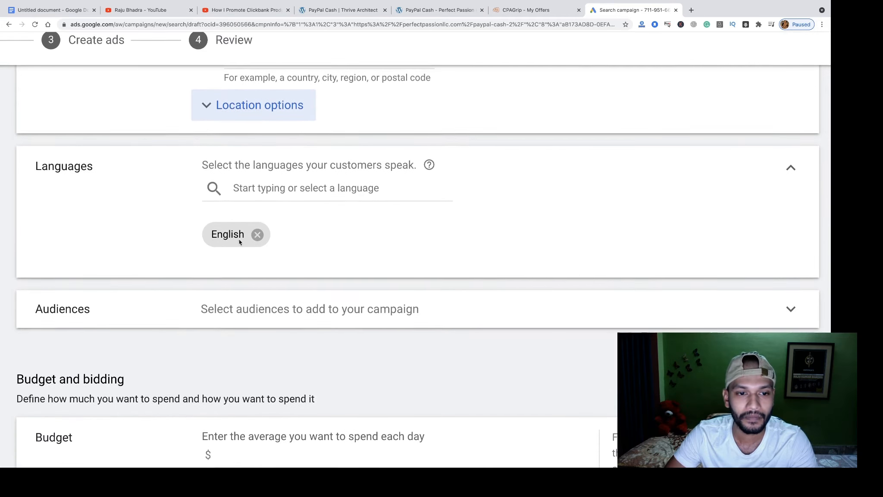
{"action": "scroll", "coordinate": [468, 287], "scroll_direction": "down", "scroll_amount": 3}
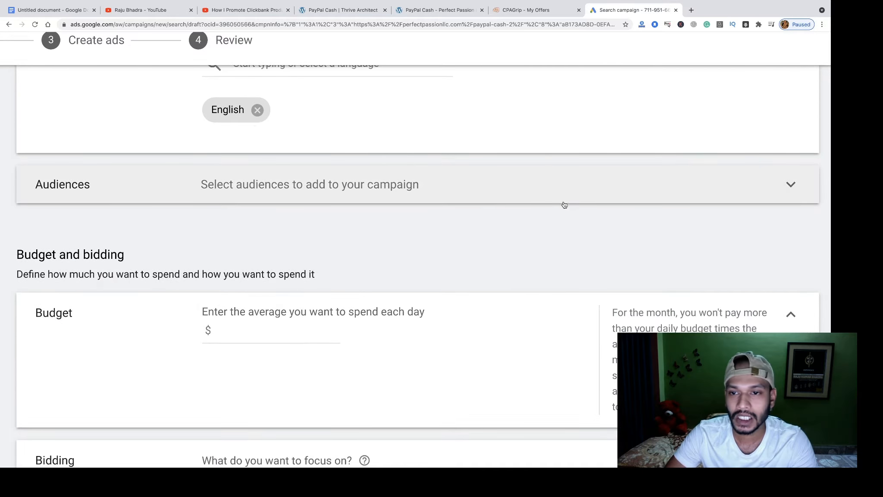
{"action": "left_click", "coordinate": [562, 197]}
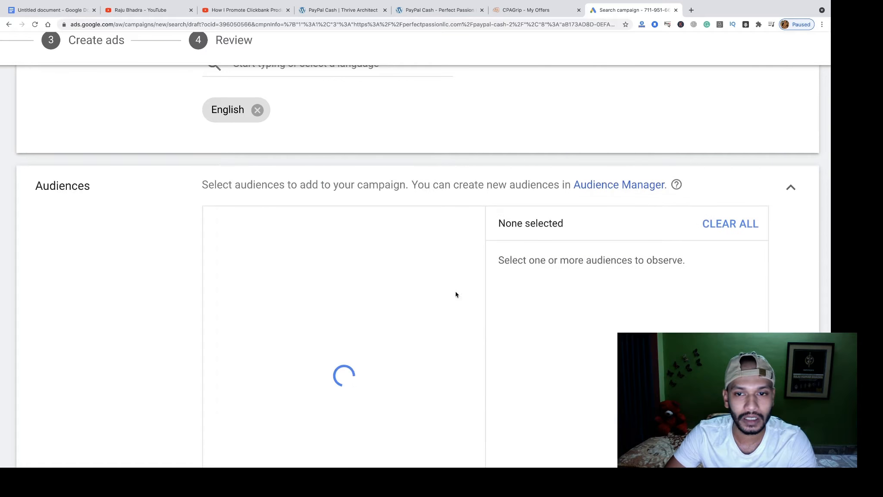
{"action": "left_click", "coordinate": [786, 191]}
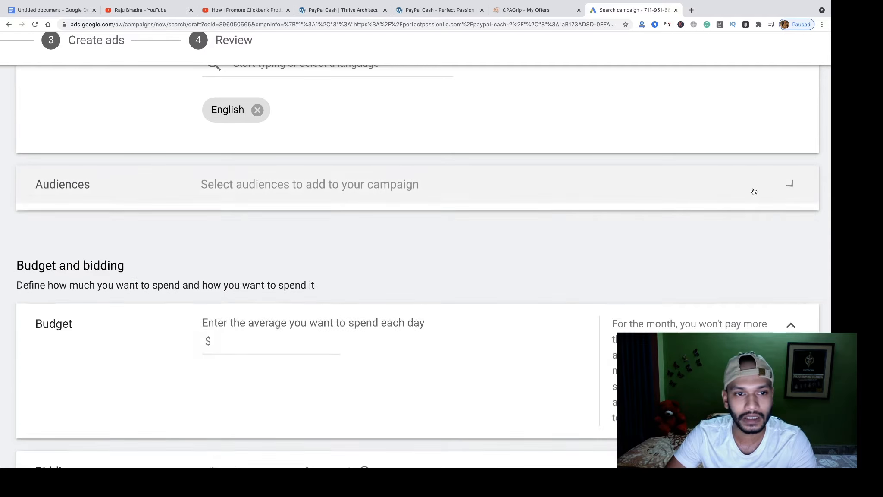
{"action": "scroll", "coordinate": [365, 269], "scroll_direction": "down", "scroll_amount": 2}
{"action": "scroll", "coordinate": [365, 269], "scroll_direction": "down", "scroll_amount": 1}
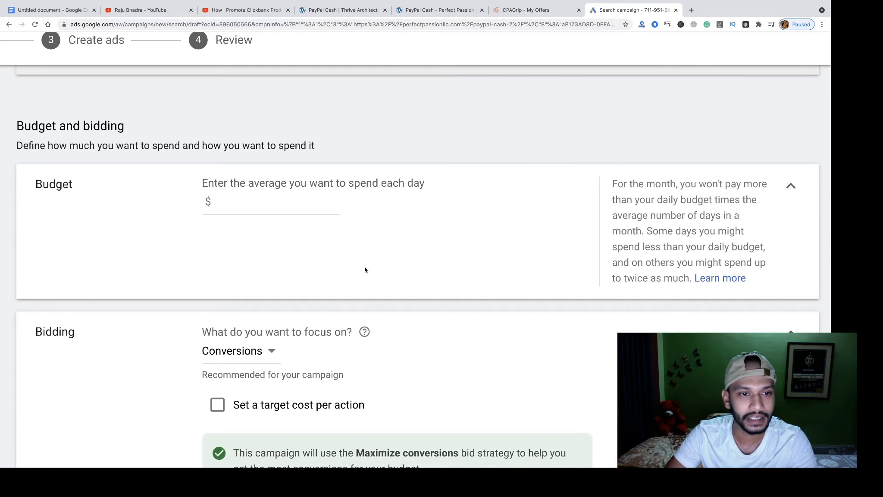
{"action": "left_click", "coordinate": [226, 204]}
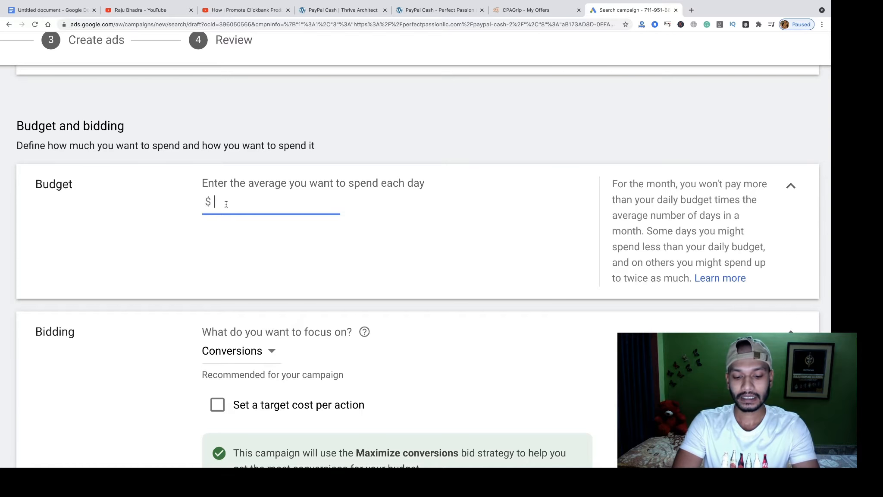
{"action": "type", "text": "30"}
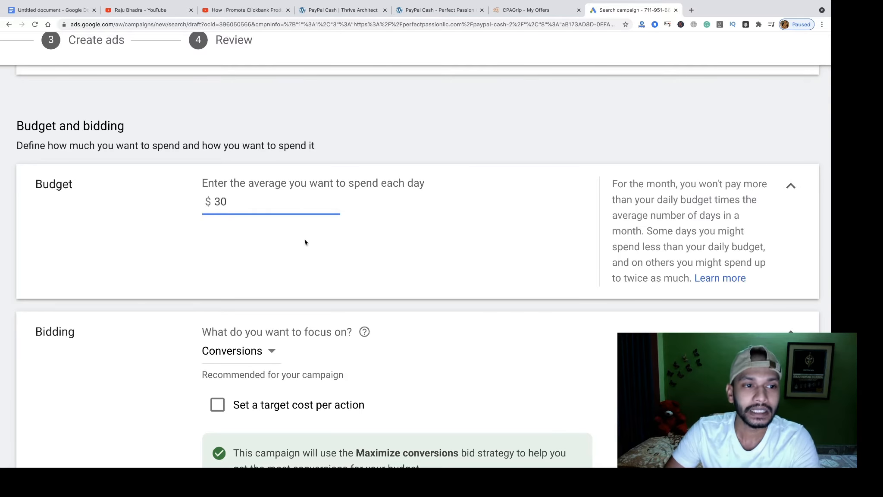
Select the campaign's bid strategy directly and set it to Manual CPC, with Enhanced CPC optimizing for conversions.
{"action": "scroll", "coordinate": [260, 297], "scroll_direction": "down", "scroll_amount": 6}
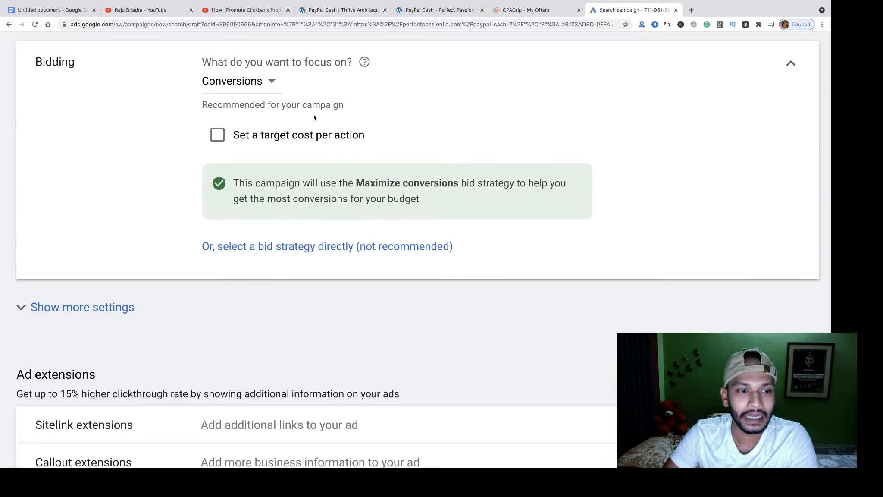
{"action": "left_click", "coordinate": [272, 81]}
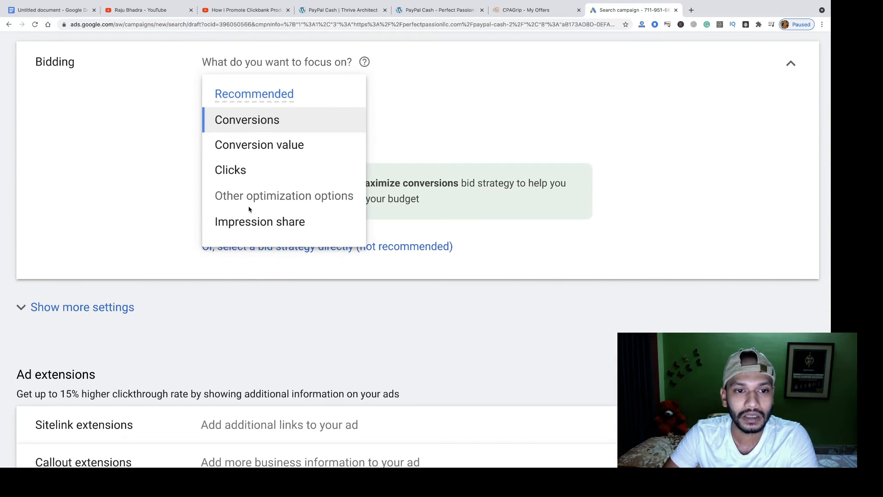
{"action": "left_click", "coordinate": [399, 143]}
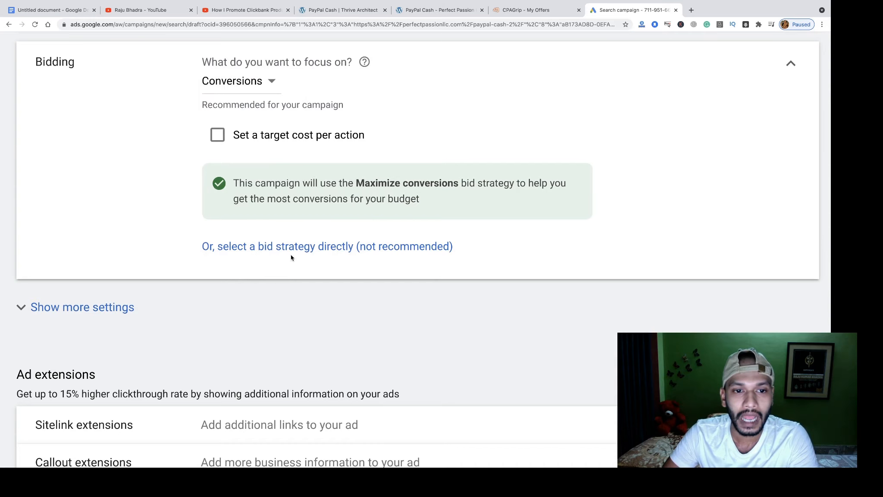
{"action": "left_click", "coordinate": [316, 247]}
{"action": "scroll", "coordinate": [316, 249], "scroll_direction": "up", "scroll_amount": 2}
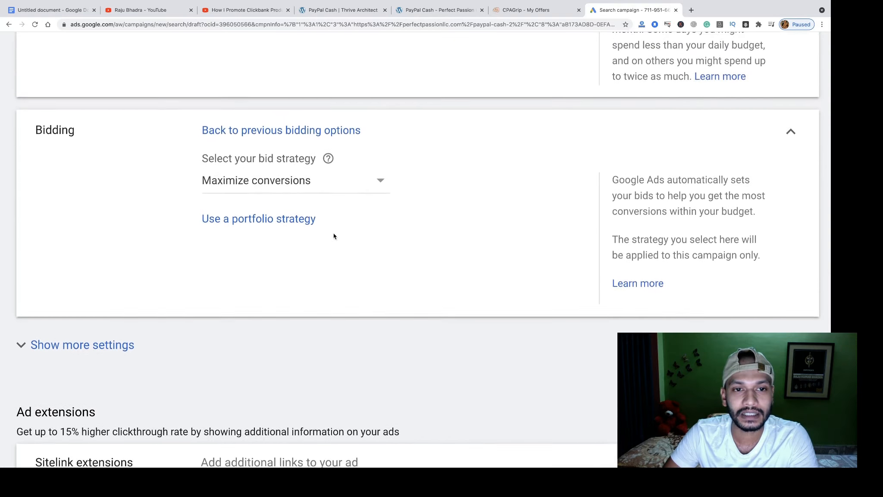
{"action": "left_click", "coordinate": [353, 191]}
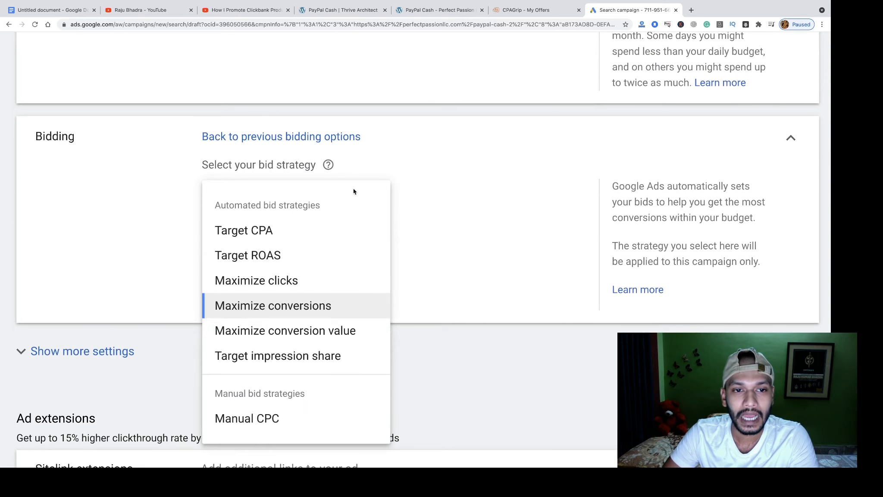
{"action": "left_click", "coordinate": [260, 418]}
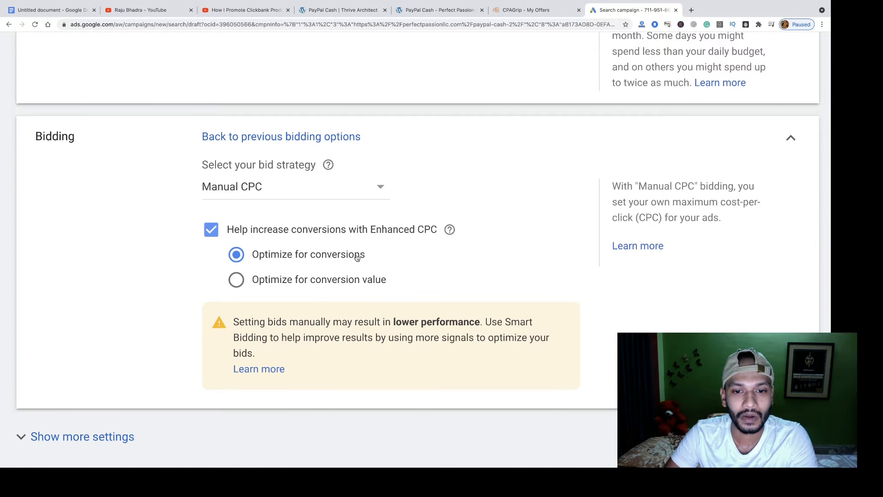
{"action": "scroll", "coordinate": [357, 258], "scroll_direction": "down", "scroll_amount": 2}
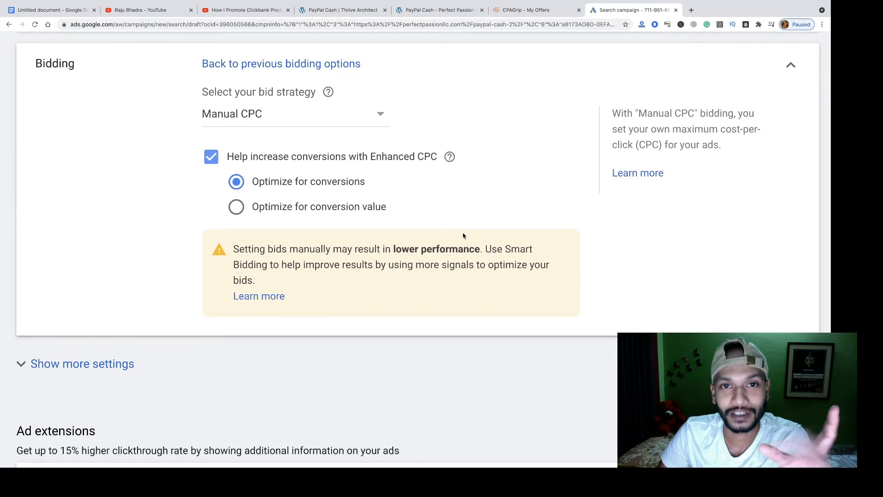
Look over the alternative bid strategies, the additional conversions and ad rotation settings, and the available ad extensions.
{"action": "left_click", "coordinate": [345, 121]}
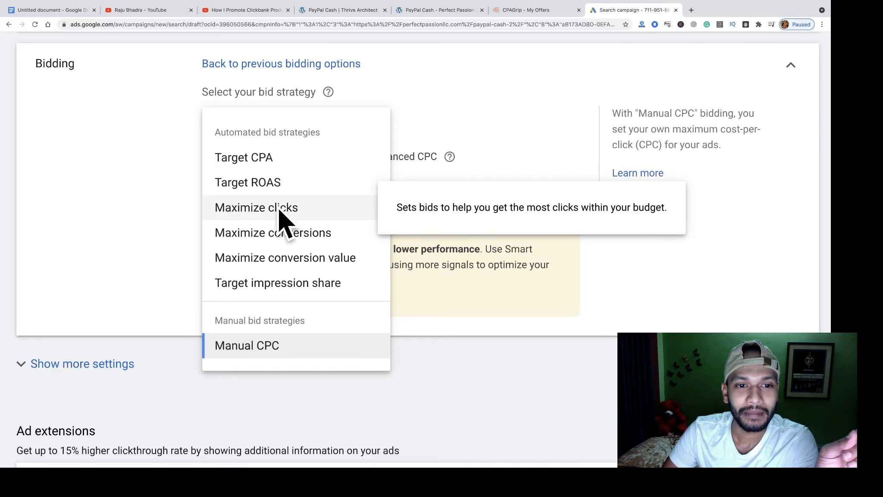
{"action": "left_click", "coordinate": [179, 149]}
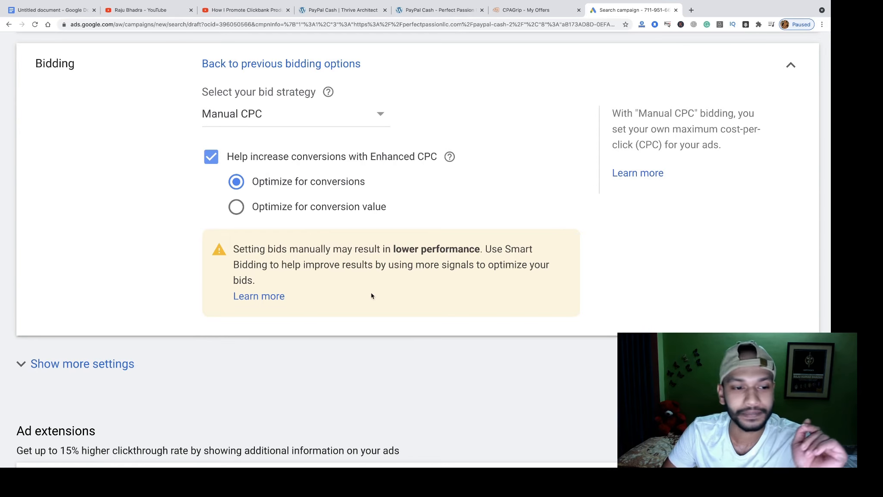
{"action": "scroll", "coordinate": [371, 293], "scroll_direction": "down", "scroll_amount": 4}
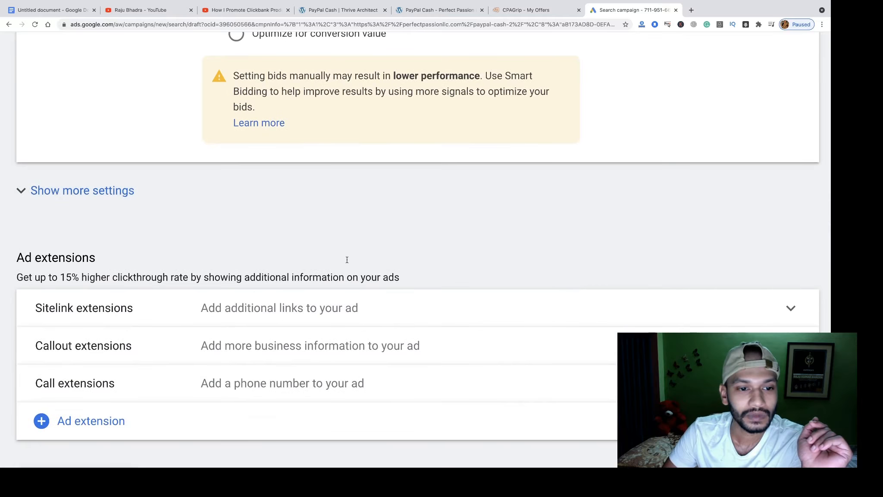
{"action": "left_click", "coordinate": [100, 198]}
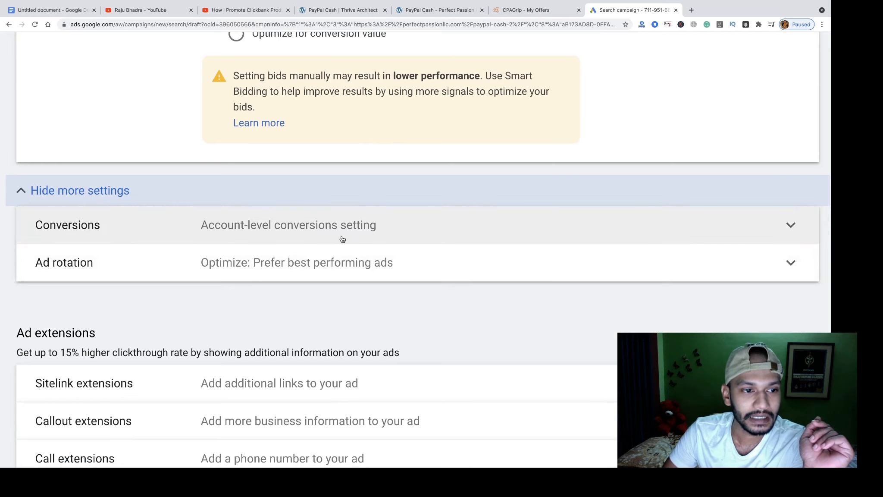
{"action": "scroll", "coordinate": [345, 241], "scroll_direction": "left", "scroll_amount": 1}
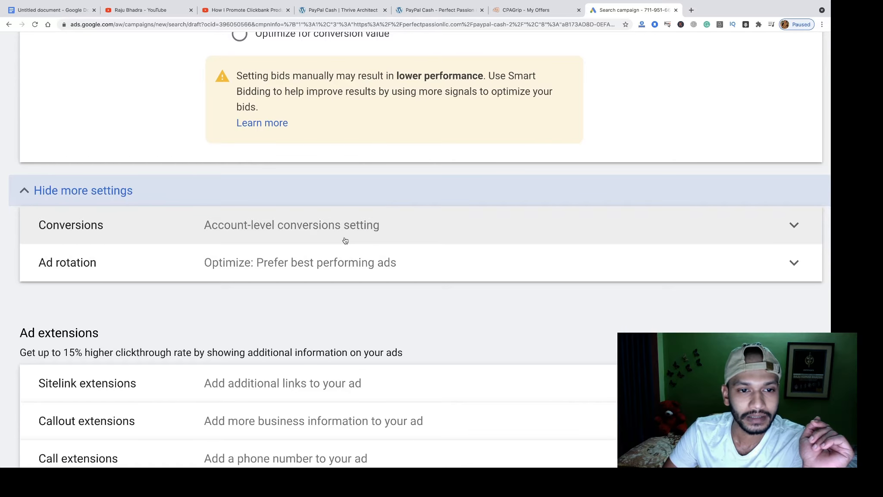
{"action": "scroll", "coordinate": [288, 239], "scroll_direction": "down", "scroll_amount": 3}
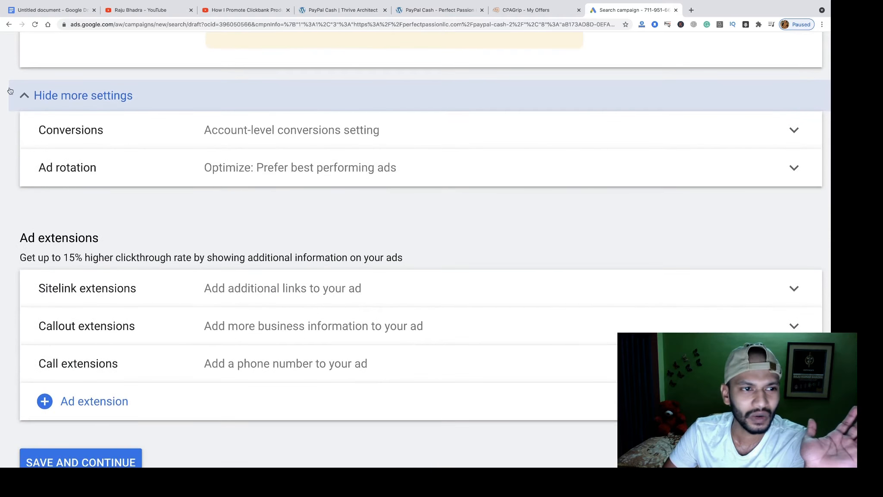
{"action": "left_click", "coordinate": [24, 95]}
{"action": "scroll", "coordinate": [334, 234], "scroll_direction": "down", "scroll_amount": 1}
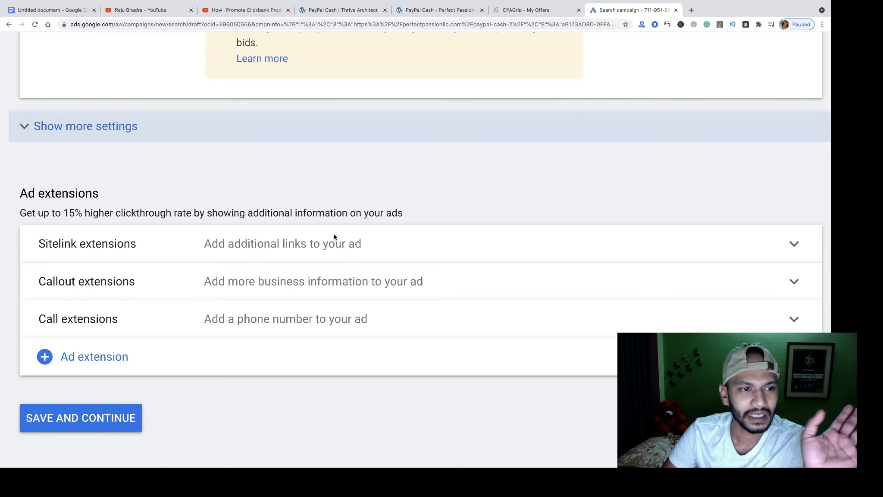
Review all campaign settings, from name, networks and locations to languages, audiences, budget, bidding and ad extensions.
{"action": "key", "text": "ctrl+0"}
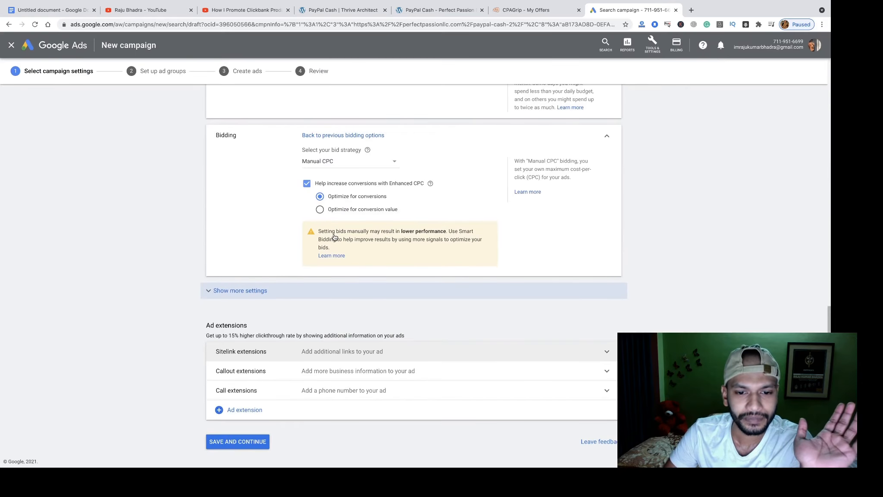
{"action": "left_click", "coordinate": [248, 447]}
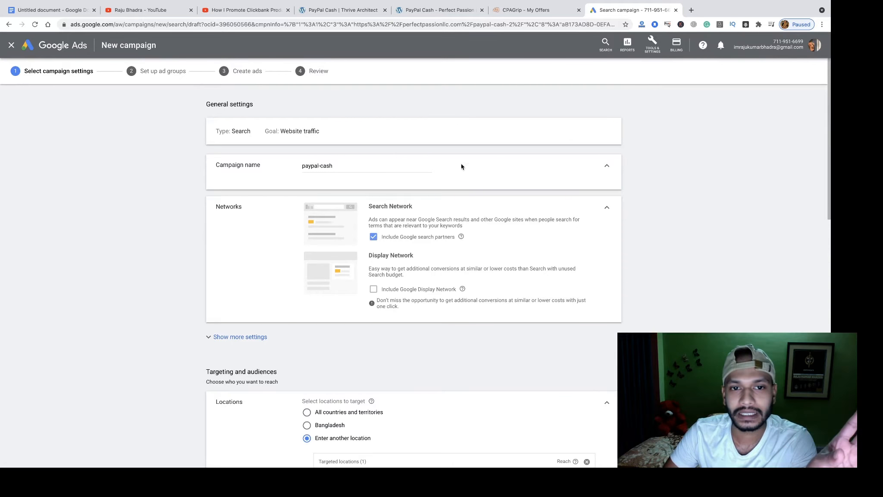
{"action": "scroll", "coordinate": [463, 168], "scroll_direction": "down", "scroll_amount": 1}
{"action": "left_click_drag", "start_coordinate": [338, 129], "coordinate": [292, 129]}
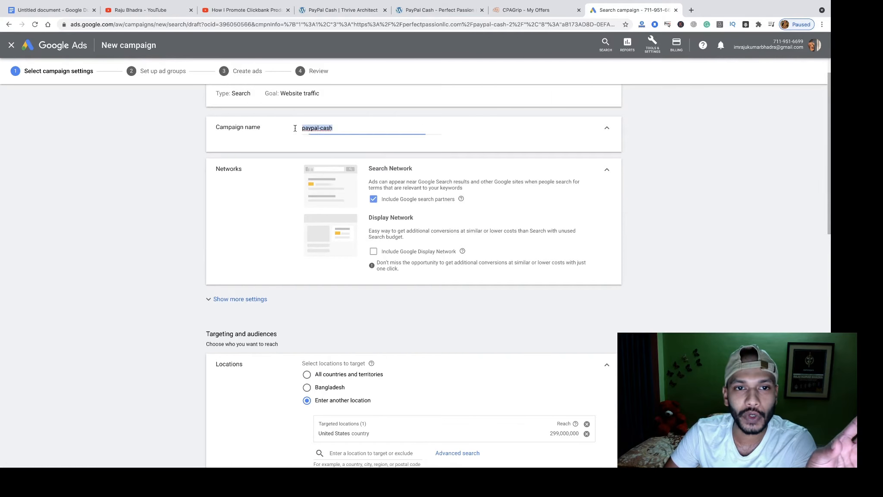
{"action": "scroll", "coordinate": [289, 217], "scroll_direction": "down", "scroll_amount": 1}
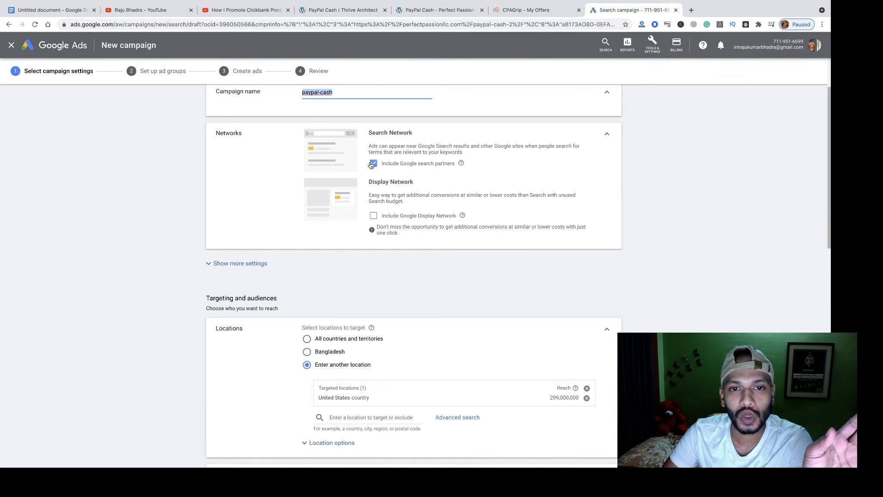
{"action": "scroll", "coordinate": [370, 236], "scroll_direction": "down", "scroll_amount": 2}
{"action": "scroll", "coordinate": [370, 237], "scroll_direction": "down", "scroll_amount": 1}
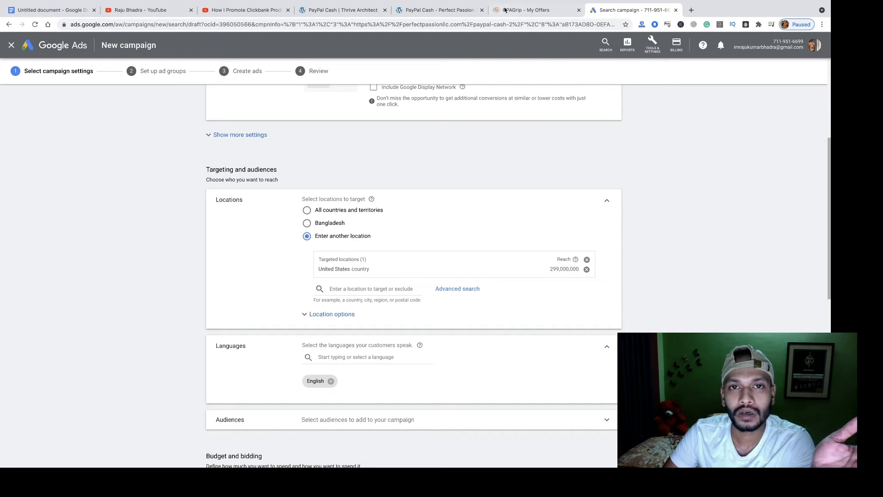
{"action": "scroll", "coordinate": [350, 291], "scroll_direction": "down", "scroll_amount": 4}
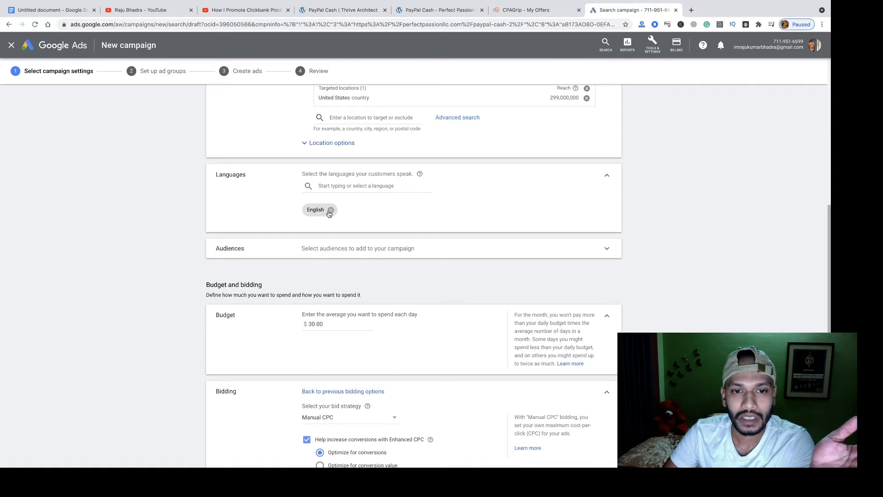
{"action": "scroll", "coordinate": [406, 225], "scroll_direction": "up", "scroll_amount": 4}
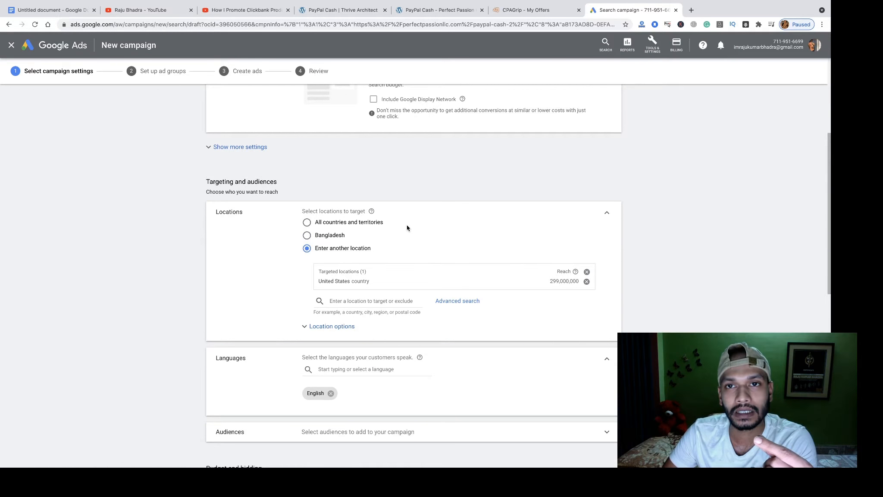
{"action": "scroll", "coordinate": [407, 227], "scroll_direction": "down", "scroll_amount": 3}
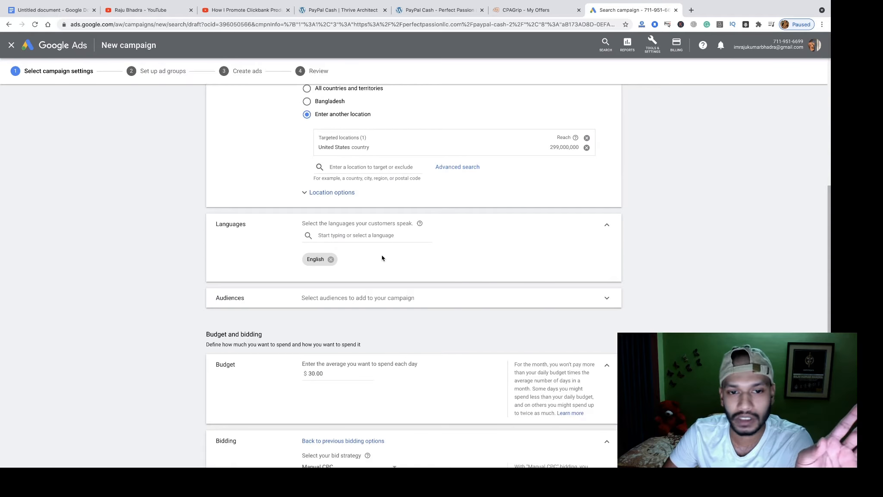
{"action": "scroll", "coordinate": [382, 256], "scroll_direction": "down", "scroll_amount": 3}
{"action": "left_click", "coordinate": [392, 186]}
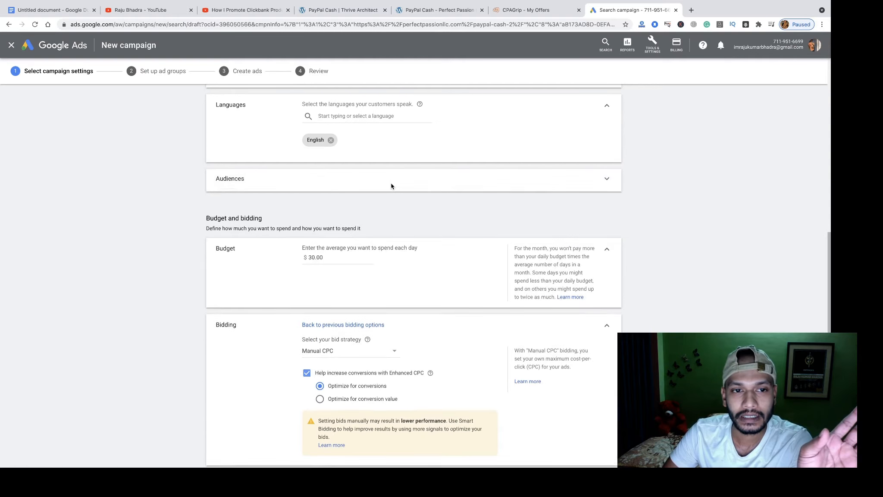
{"action": "left_click", "coordinate": [606, 177]}
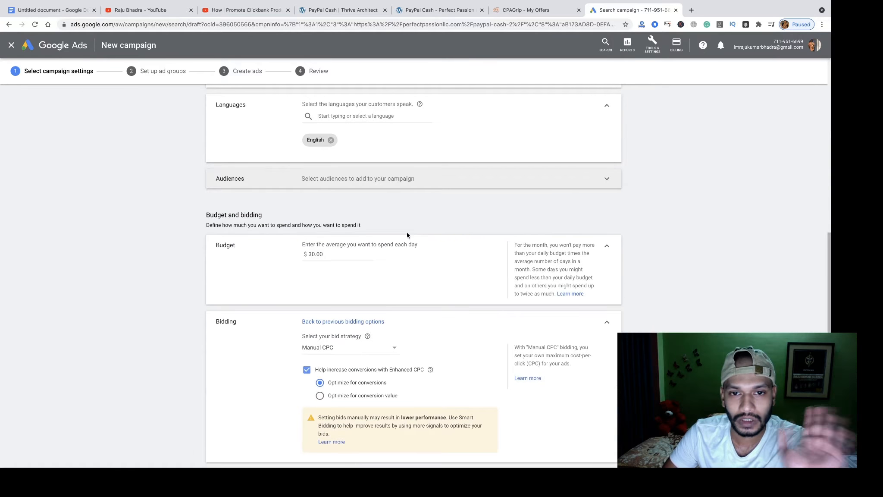
{"action": "scroll", "coordinate": [404, 237], "scroll_direction": "down", "scroll_amount": 2}
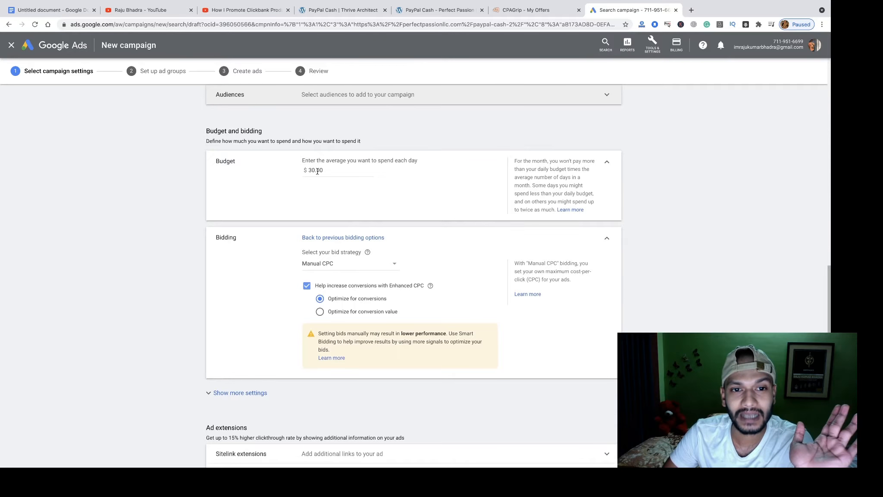
{"action": "scroll", "coordinate": [379, 232], "scroll_direction": "down", "scroll_amount": 2}
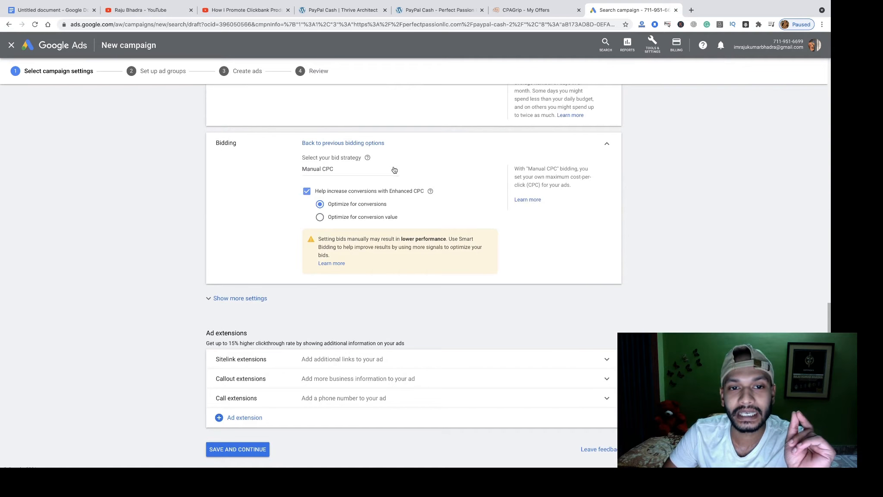
{"action": "scroll", "coordinate": [392, 325], "scroll_direction": "down", "scroll_amount": 1}
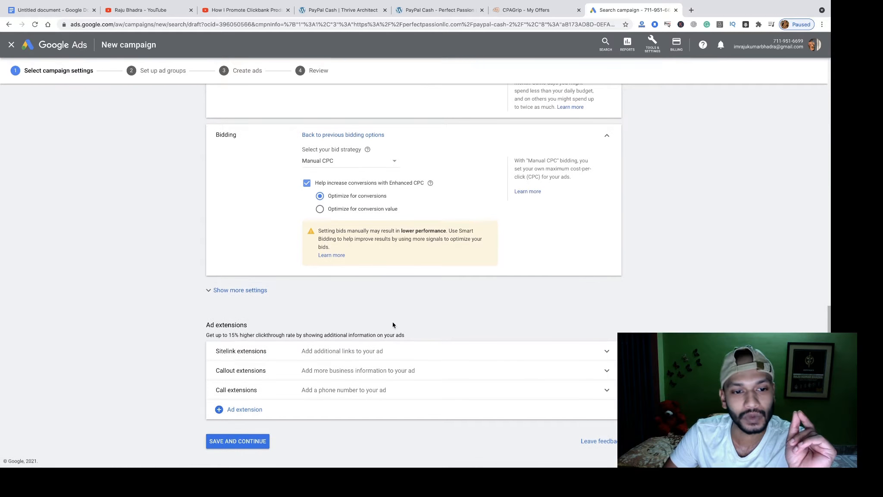
Save the campaign settings, continue to the ad group setup and check the available ad group types, keeping Standard.
{"action": "left_click", "coordinate": [232, 441]}
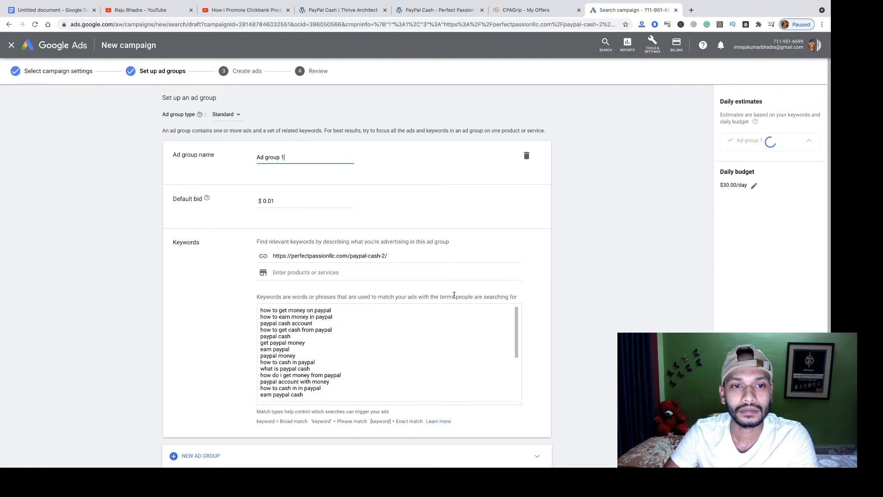
{"action": "left_click", "coordinate": [232, 115]}
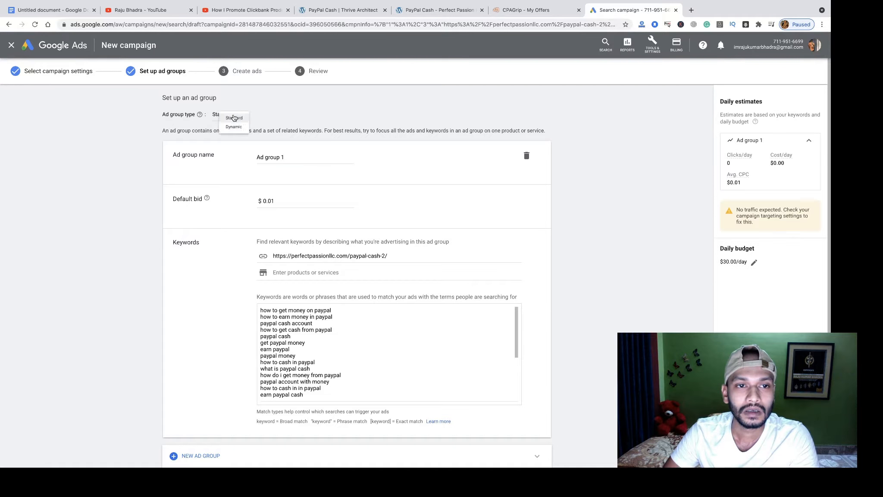
{"action": "left_click", "coordinate": [312, 152]}
Rename the ad group as paypal-cash-cpa.
{"action": "left_click_drag", "start_coordinate": [292, 155], "coordinate": [250, 157]}
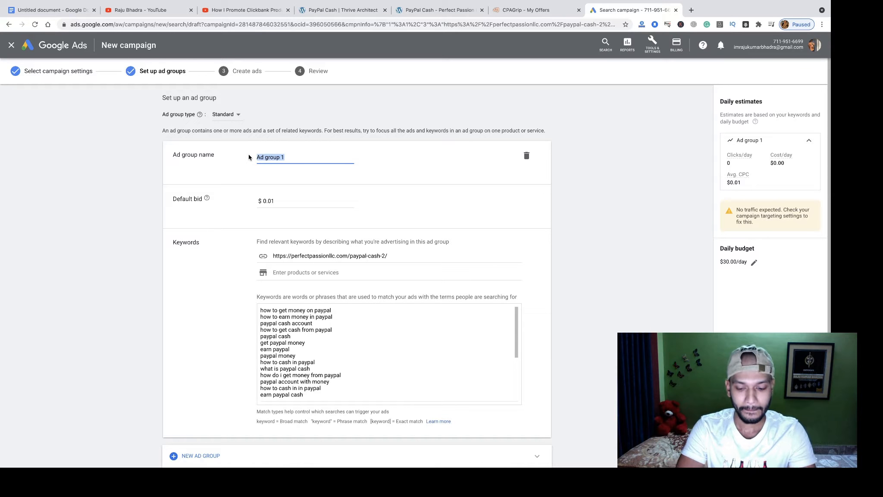
{"action": "type", "text": "paypal"}
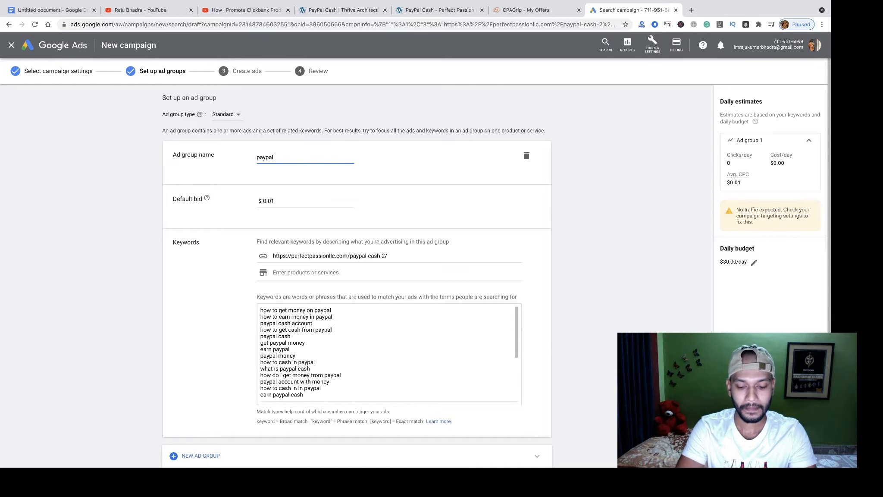
{"action": "type", "text": "-cash"}
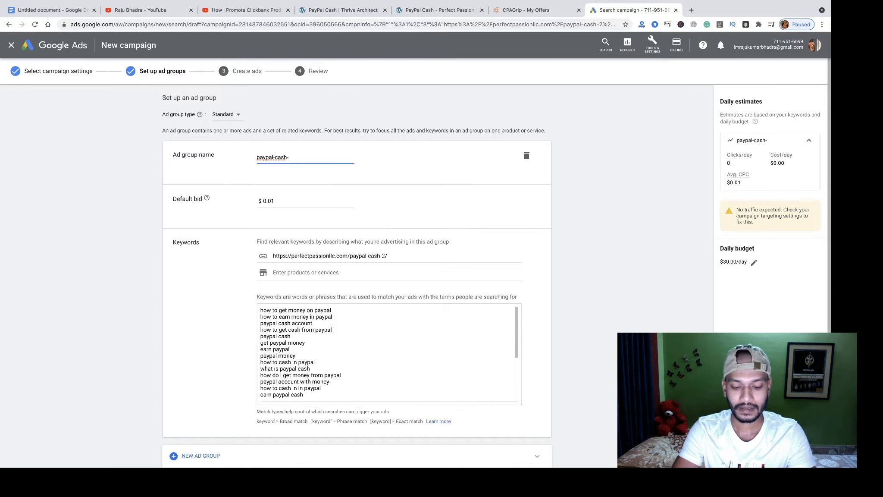
{"action": "type", "text": "-cpa"}
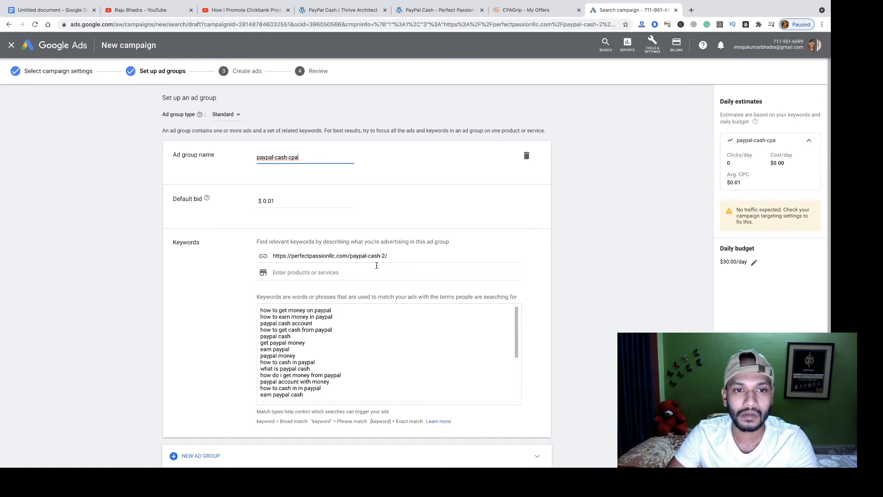
Look through the suggested keyword list for the paypal-cash-cpa ad group from start to end.
{"action": "scroll", "coordinate": [376, 265], "scroll_direction": "down", "scroll_amount": 1}
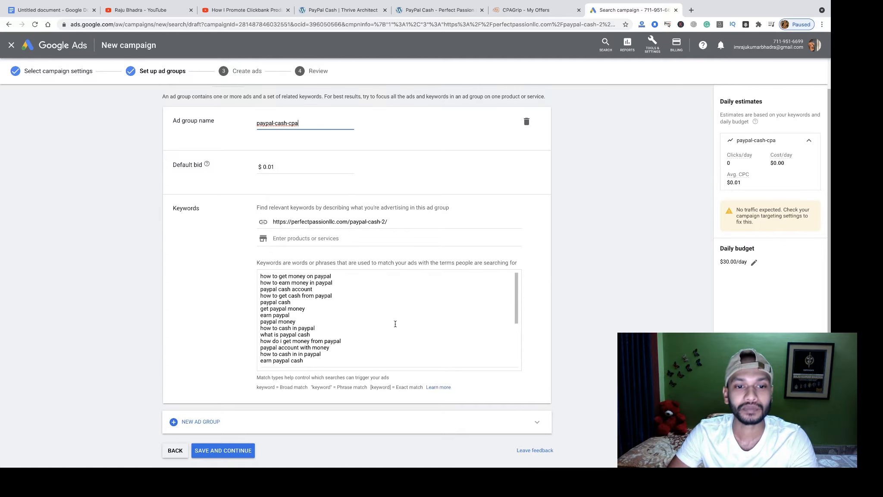
{"action": "scroll", "coordinate": [395, 323], "scroll_direction": "down", "scroll_amount": 4}
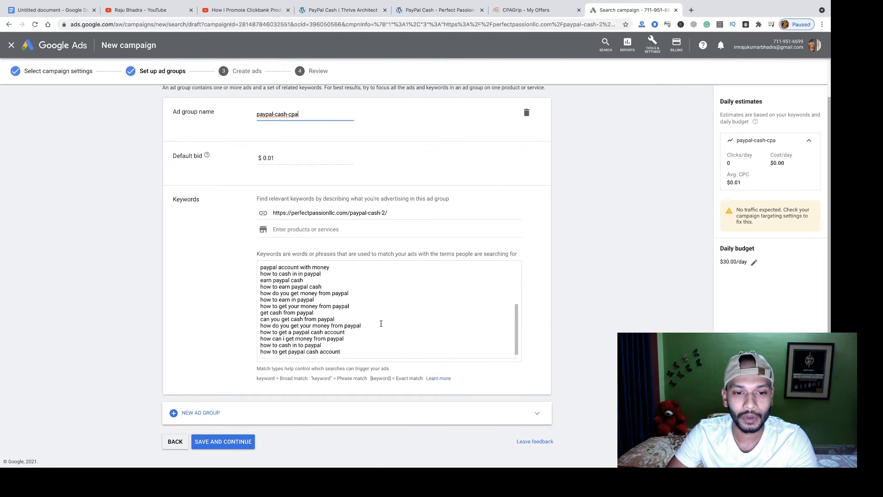
{"action": "scroll", "coordinate": [381, 324], "scroll_direction": "up", "scroll_amount": 5}
{"action": "scroll", "coordinate": [377, 324], "scroll_direction": "down", "scroll_amount": 5}
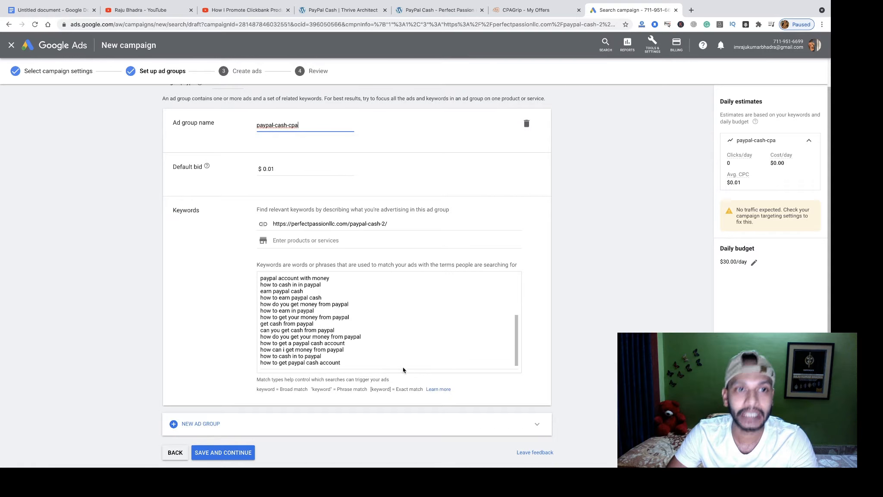
{"action": "scroll", "coordinate": [402, 362], "scroll_direction": "up", "scroll_amount": 5}
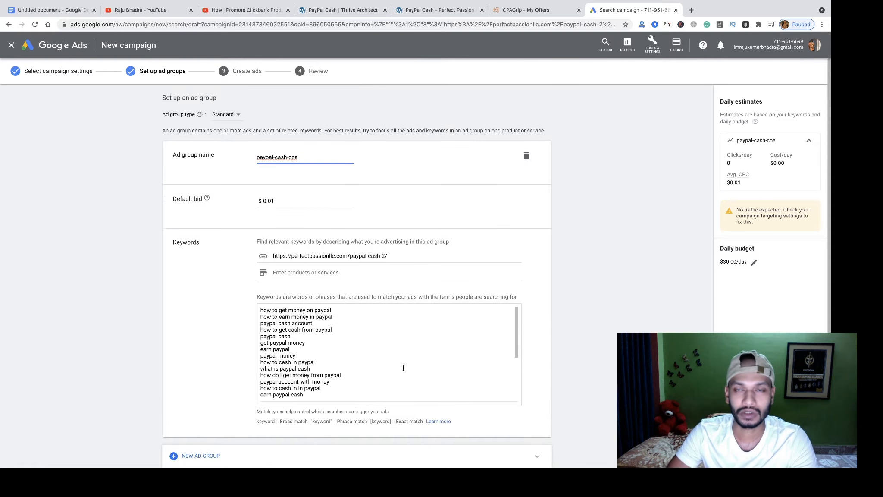
Open Keyword Planner in a separate browser tab and start discovering new keywords.
{"action": "left_click", "coordinate": [653, 49]}
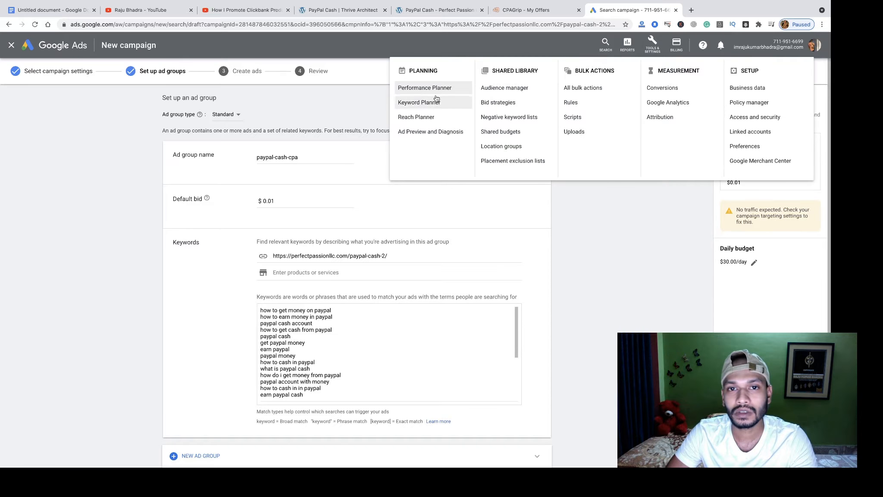
{"action": "right_click", "coordinate": [418, 103]}
{"action": "left_click", "coordinate": [443, 105]}
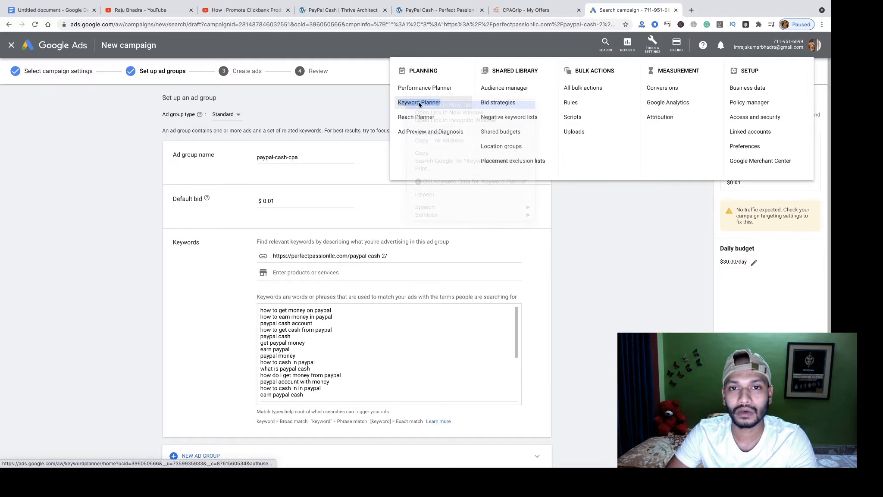
{"action": "left_click", "coordinate": [715, 13]}
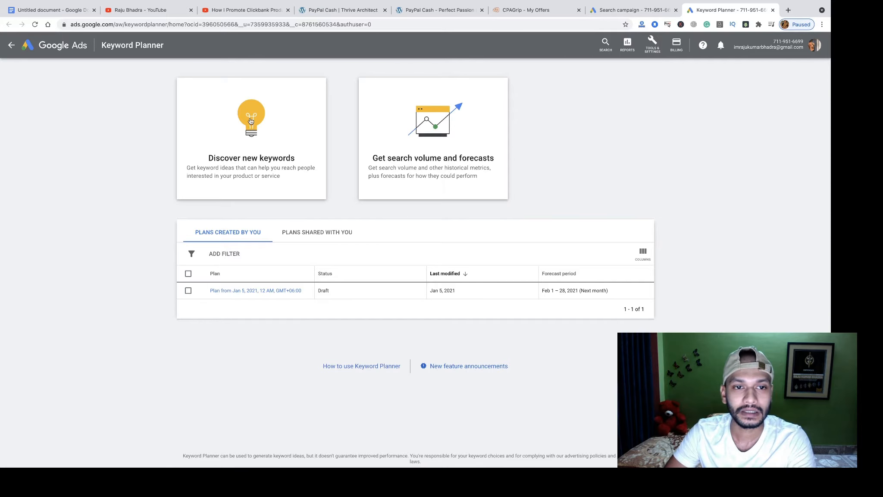
{"action": "left_click", "coordinate": [250, 118]}
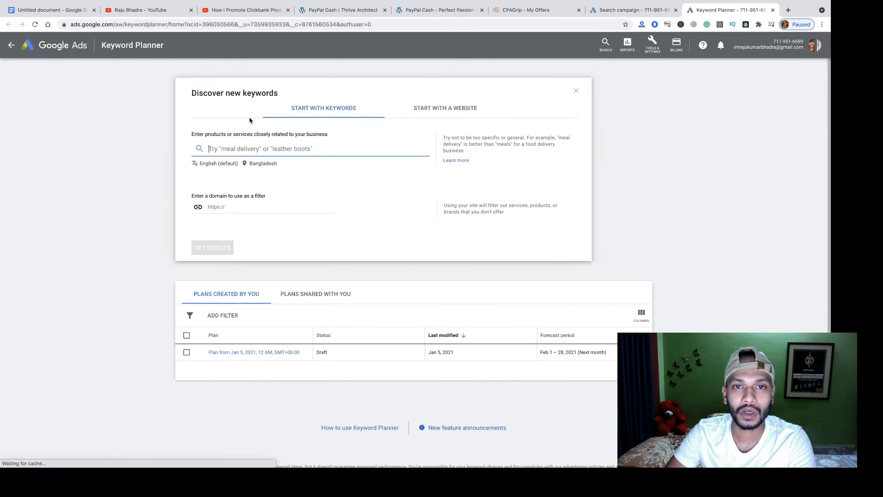
Replace Bangladesh with the United States as the targeted location for the keyword search and save it.
{"action": "left_click", "coordinate": [255, 164]}
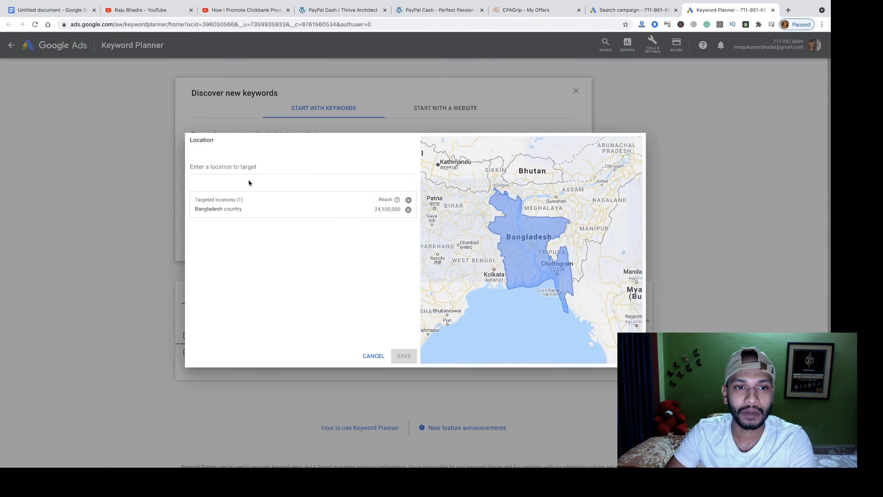
{"action": "left_click", "coordinate": [408, 209]}
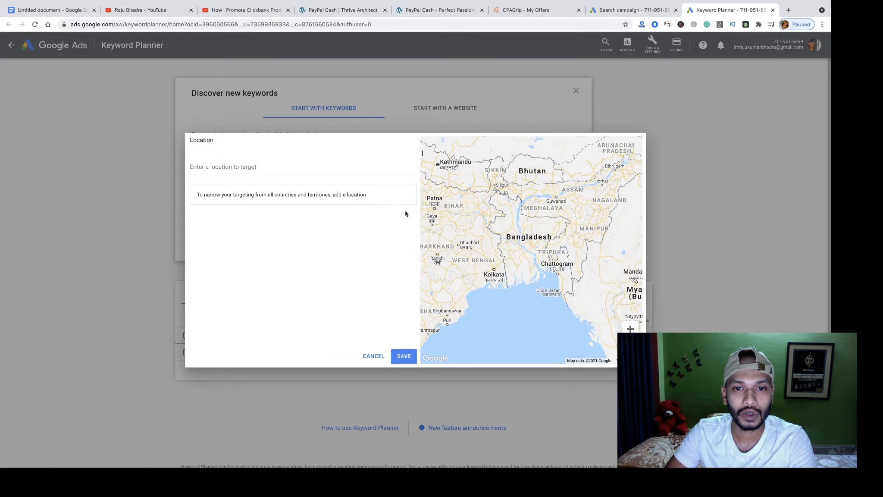
{"action": "left_click", "coordinate": [227, 167]}
{"action": "type", "text": "usa"}
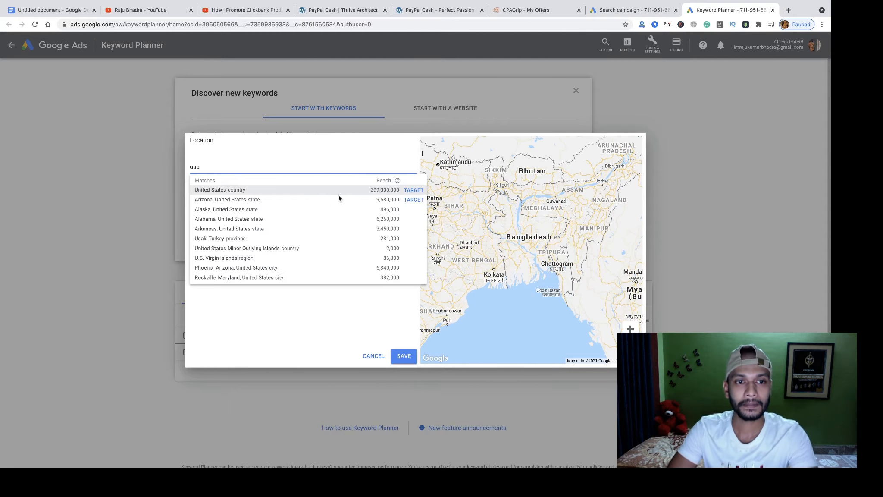
{"action": "left_click", "coordinate": [413, 190]}
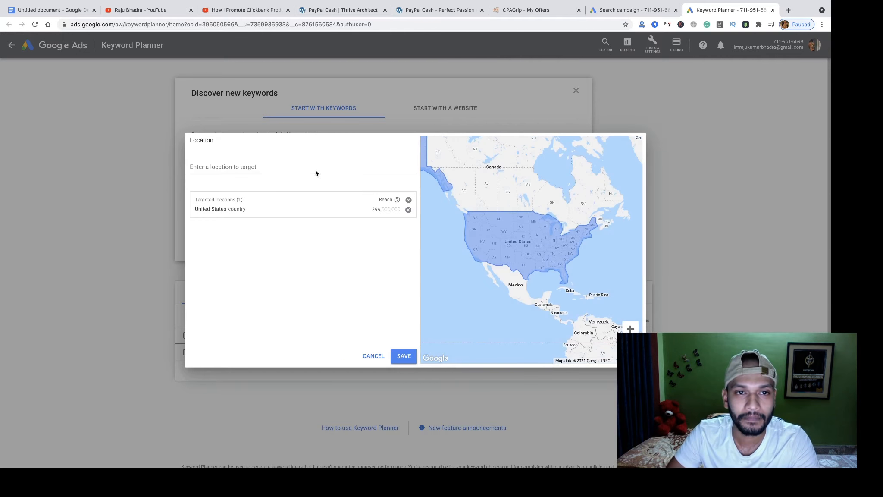
{"action": "left_click", "coordinate": [404, 356]}
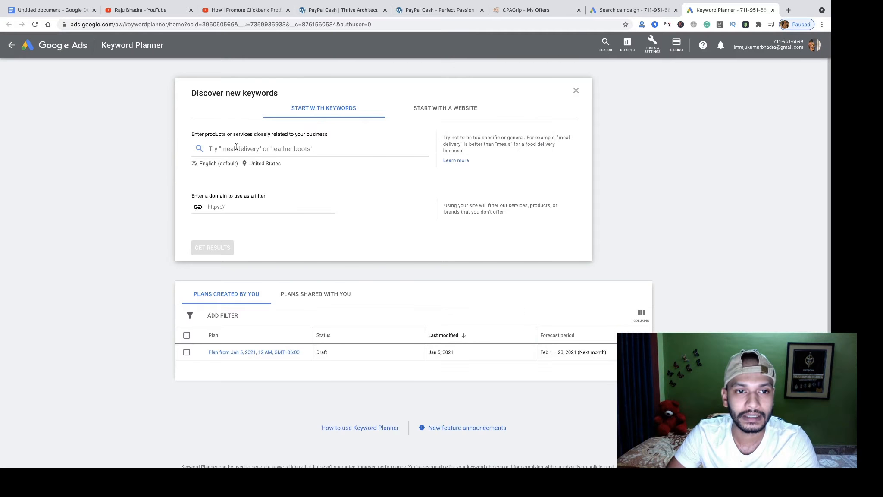
Try a keyword ideas search for "payapl money".
{"action": "left_click", "coordinate": [258, 149]}
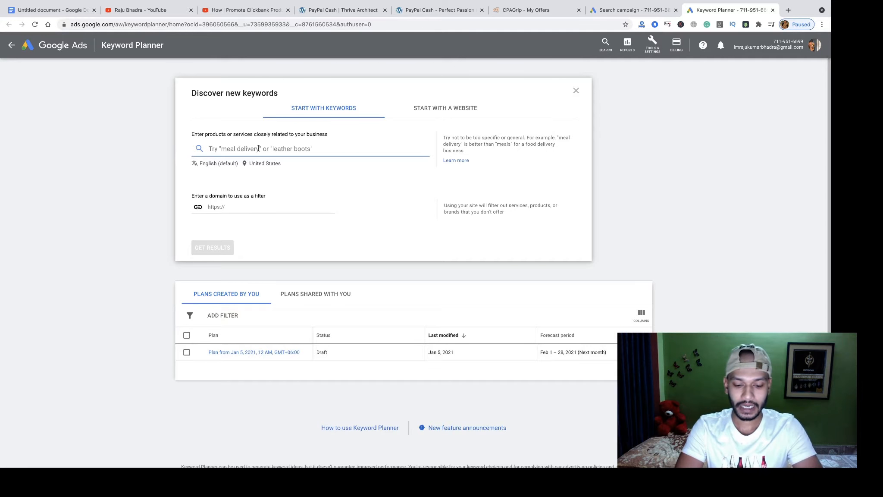
{"action": "type", "text": "paya"}
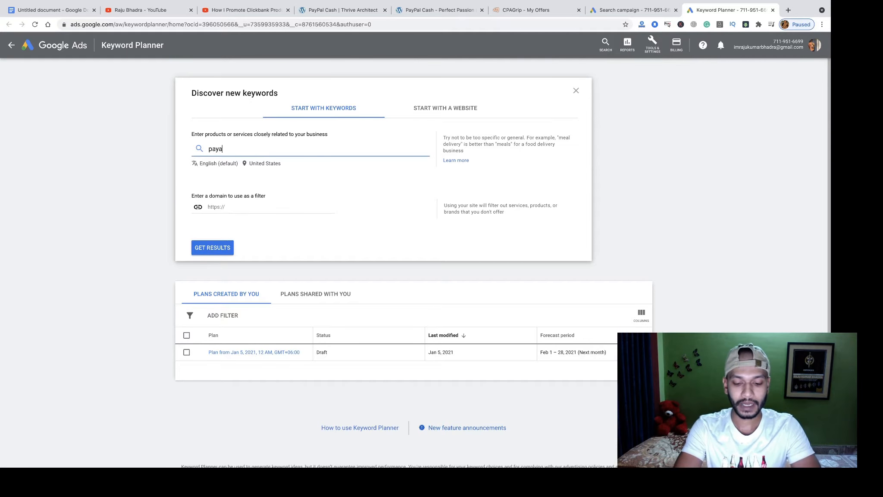
{"action": "type", "text": "pl money"}
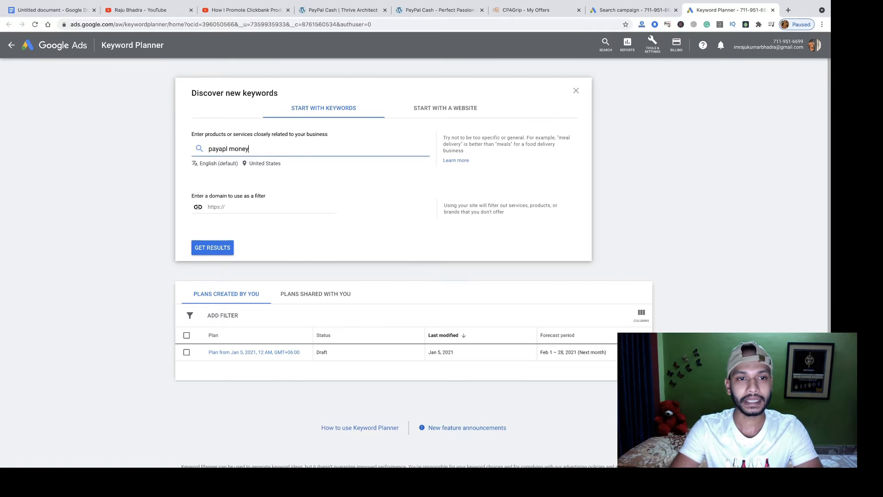
{"action": "left_click", "coordinate": [211, 249]}
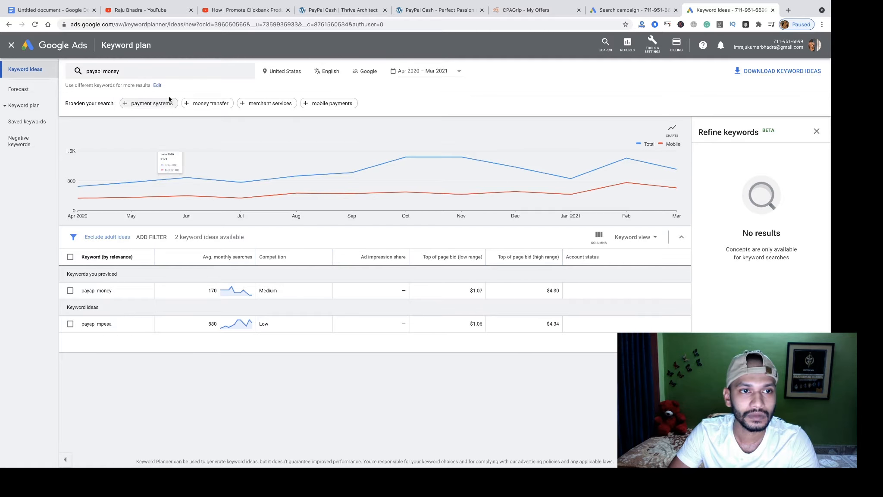
Search for keyword ideas again with the corrected term "paypal money".
{"action": "left_click", "coordinate": [131, 72]}
{"action": "left_click", "coordinate": [137, 112]}
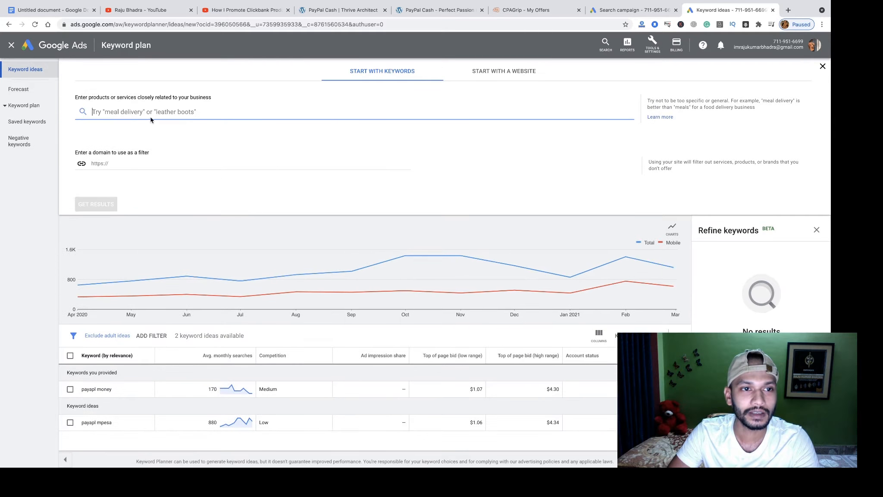
{"action": "type", "text": "payp"}
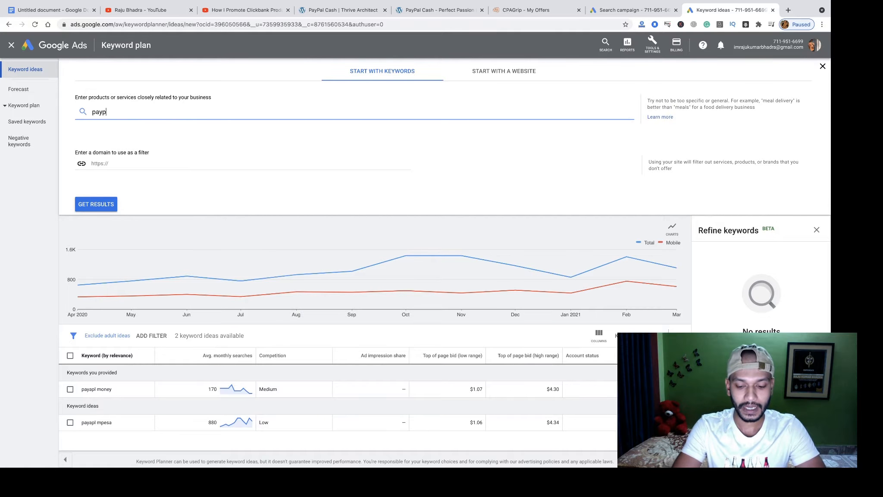
{"action": "type", "text": "al m"}
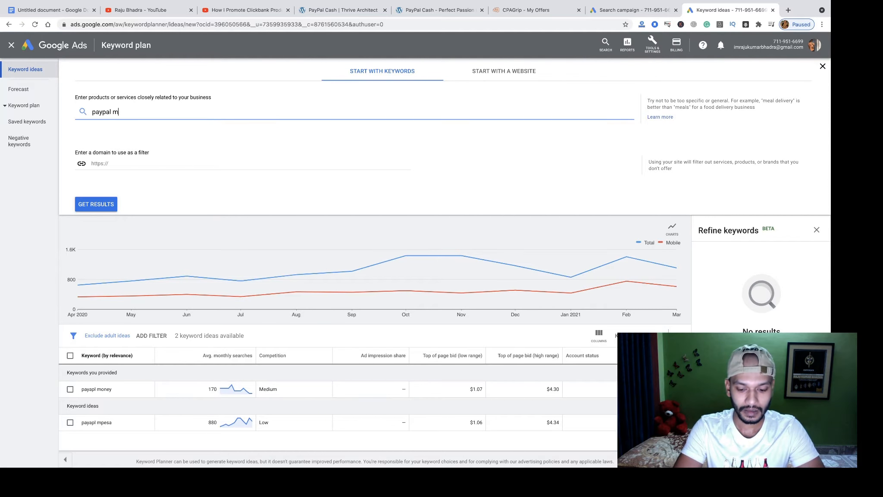
{"action": "type", "text": "oney"}
{"action": "key", "text": "Return"}
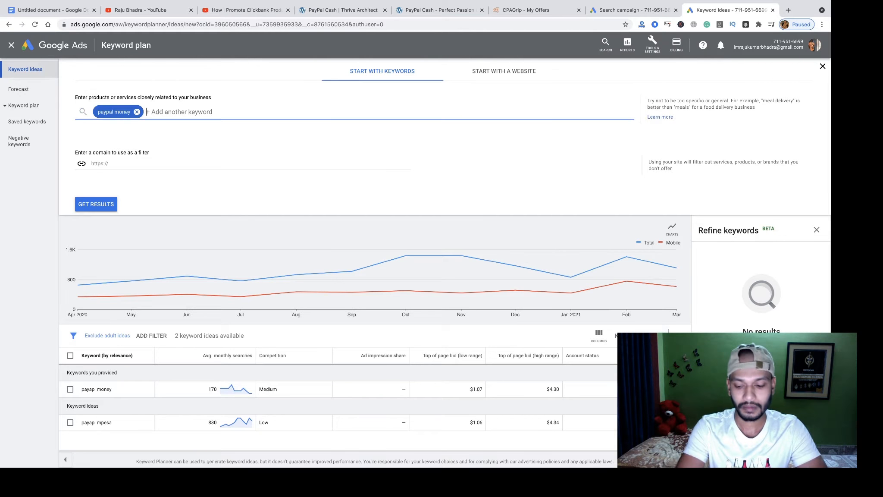
{"action": "left_click", "coordinate": [81, 203]}
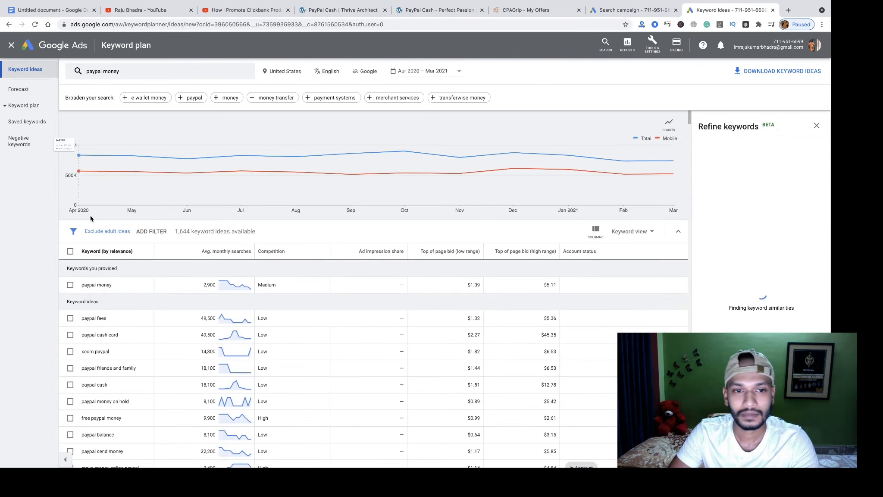
Look through the keyword ideas for paypal money, examining their average monthly searches and competition levels.
{"action": "scroll", "coordinate": [307, 321], "scroll_direction": "down", "scroll_amount": 4}
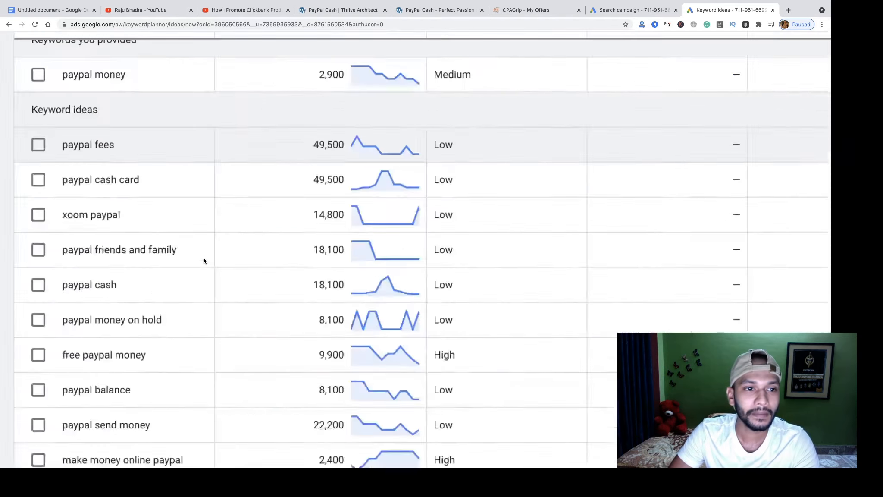
{"action": "scroll", "coordinate": [204, 258], "scroll_direction": "up", "scroll_amount": 3}
{"action": "scroll", "coordinate": [203, 257], "scroll_direction": "up", "scroll_amount": 2}
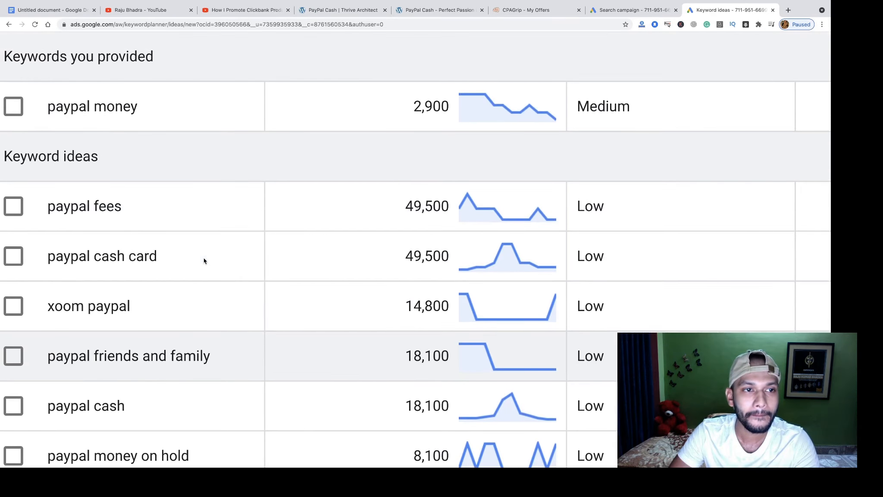
{"action": "scroll", "coordinate": [204, 259], "scroll_direction": "down", "scroll_amount": 7}
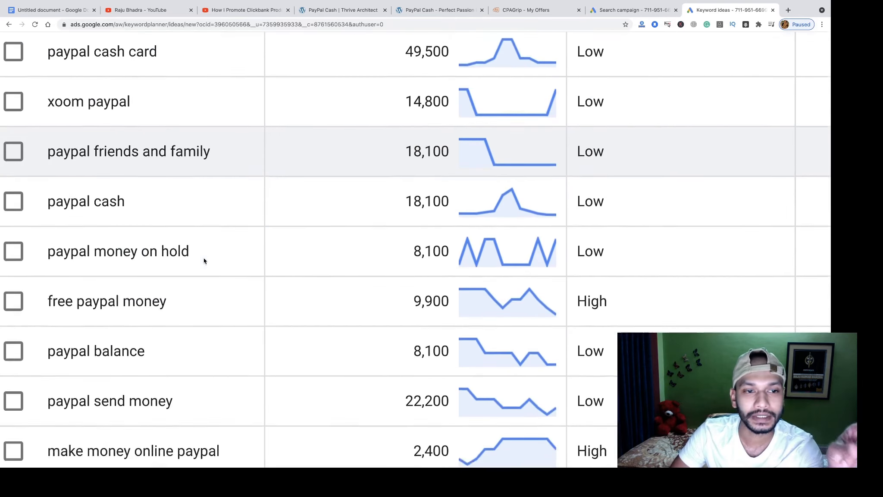
{"action": "scroll", "coordinate": [204, 258], "scroll_direction": "down", "scroll_amount": 8}
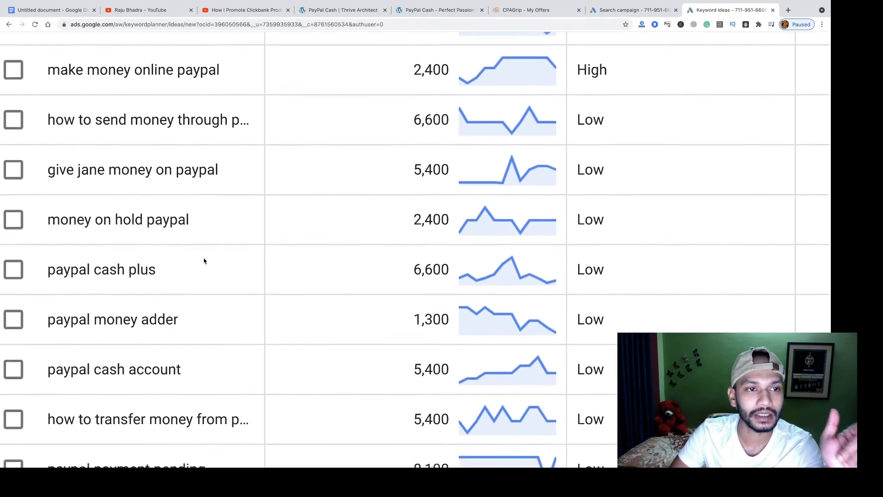
{"action": "scroll", "coordinate": [204, 261], "scroll_direction": "down", "scroll_amount": 10}
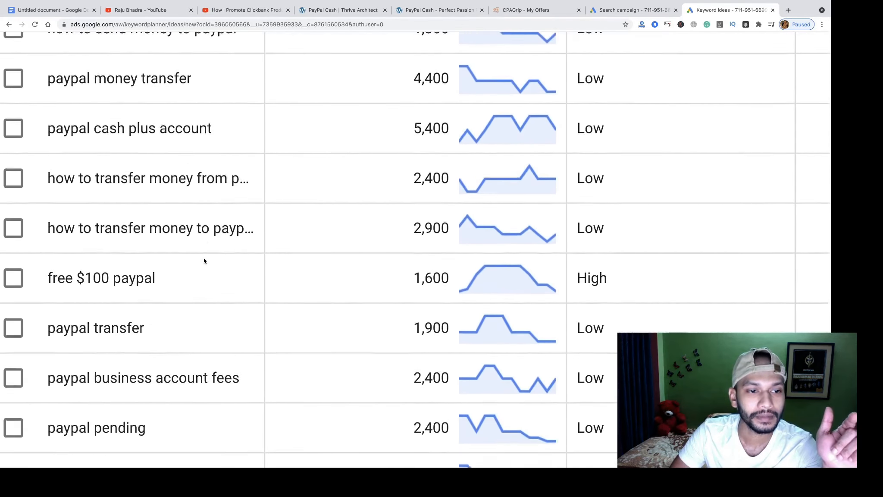
{"action": "scroll", "coordinate": [204, 260], "scroll_direction": "down", "scroll_amount": 2}
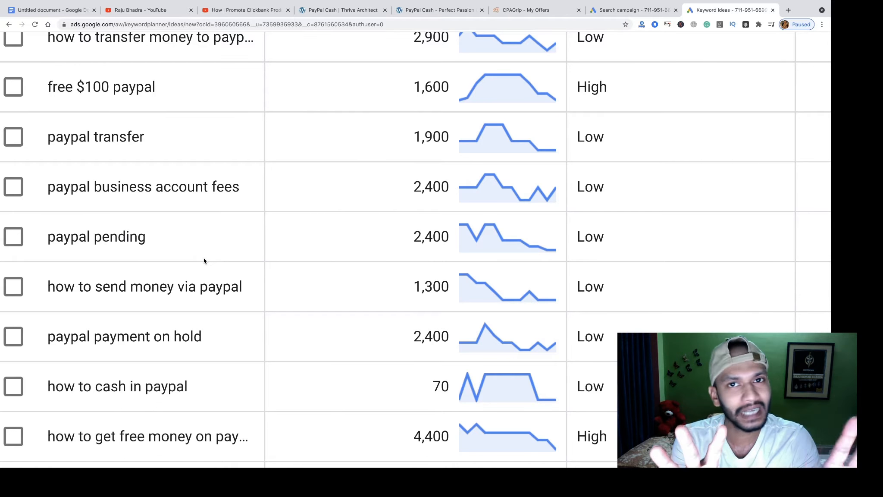
{"action": "scroll", "coordinate": [278, 337], "scroll_direction": "down", "scroll_amount": 3}
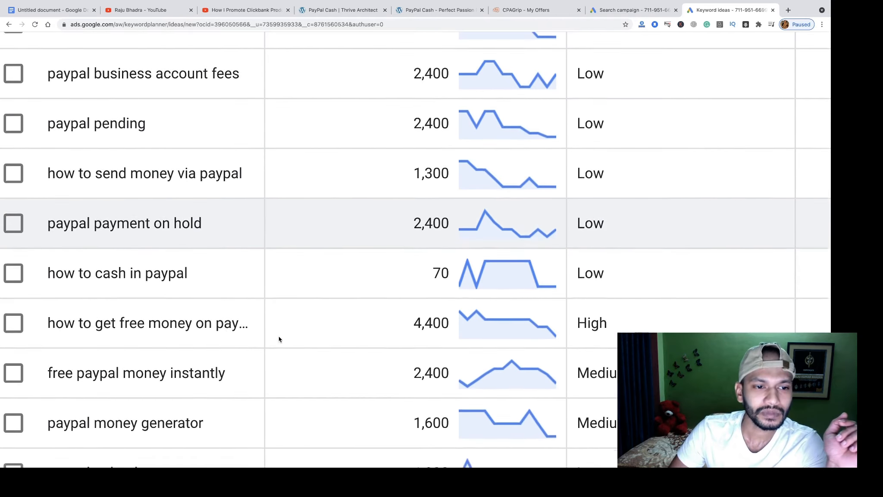
{"action": "scroll", "coordinate": [278, 337], "scroll_direction": "down", "scroll_amount": 10}
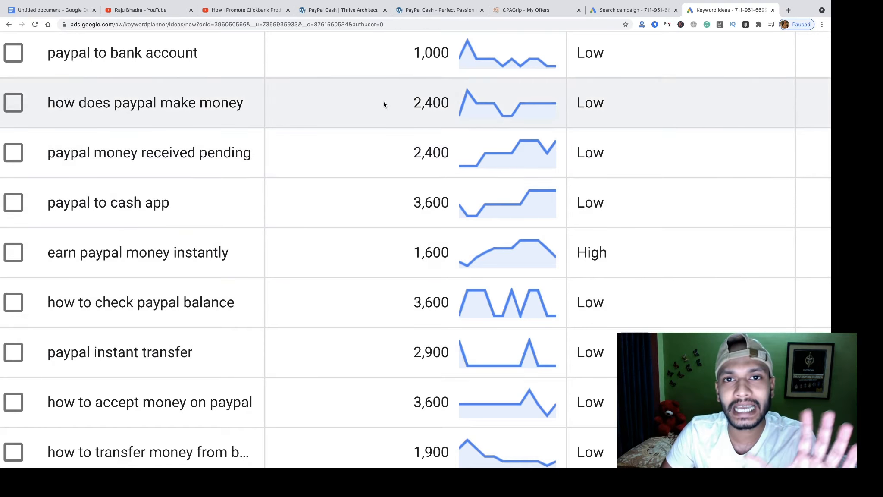
{"action": "scroll", "coordinate": [395, 190], "scroll_direction": "down", "scroll_amount": 5}
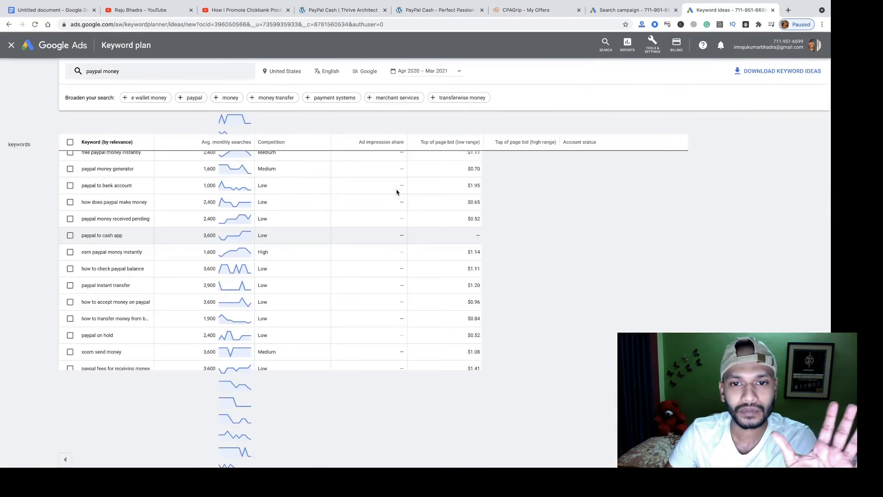
Compare the top of page bid ranges in the keyword ideas and check the competition for "paypal money on hold".
{"action": "scroll", "coordinate": [478, 302], "scroll_direction": "up", "scroll_amount": 10}
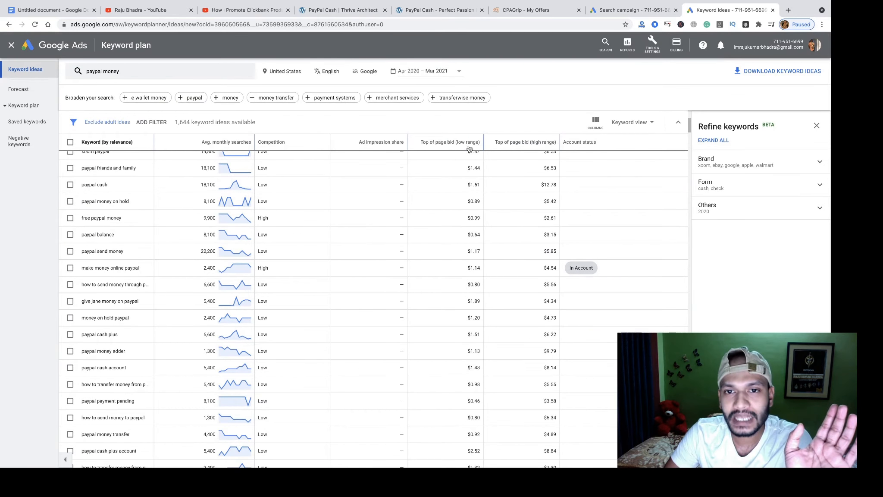
{"action": "scroll", "coordinate": [513, 268], "scroll_direction": "up", "scroll_amount": 5}
{"action": "scroll", "coordinate": [513, 267], "scroll_direction": "down", "scroll_amount": 5}
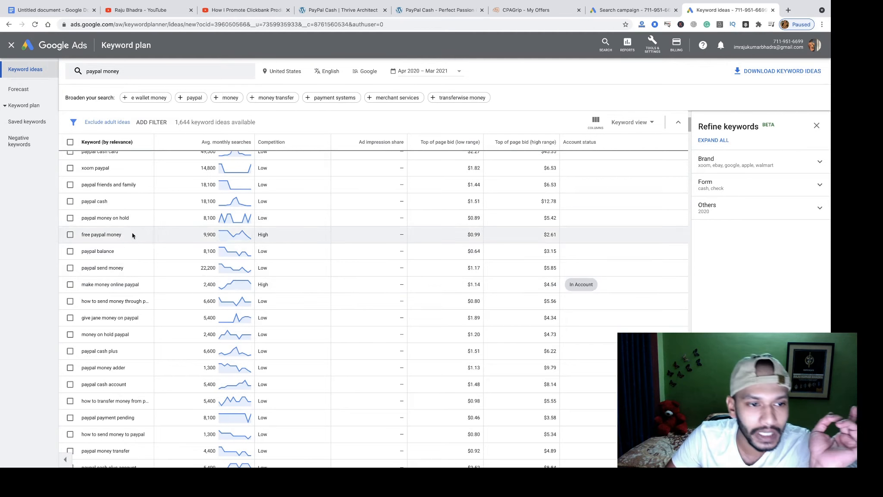
{"action": "left_click_drag", "start_coordinate": [88, 219], "coordinate": [133, 222]}
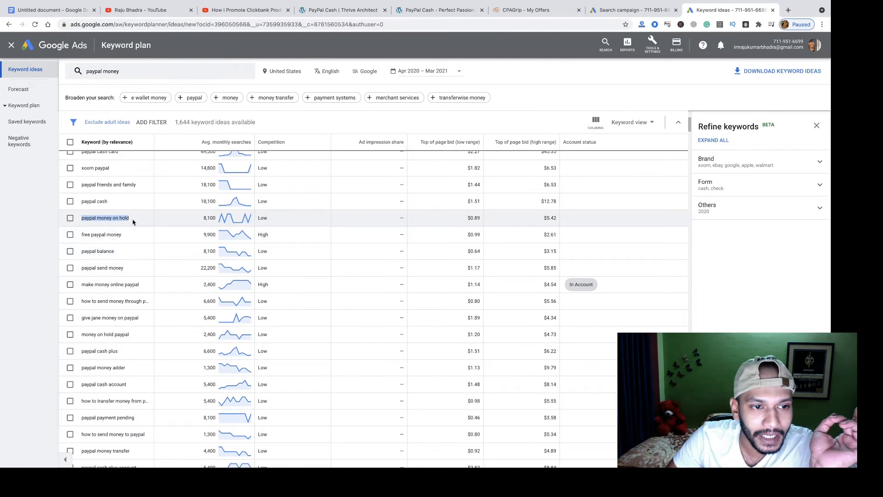
{"action": "left_click_drag", "start_coordinate": [269, 219], "coordinate": [257, 221]}
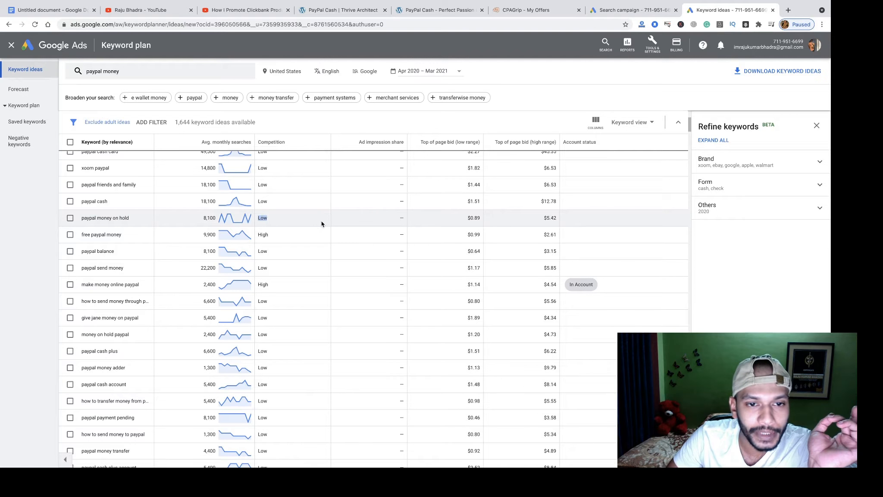
Check the low-range top of page bids for "paypal money on hold" and "paypal payment pending".
{"action": "left_click", "coordinate": [478, 218]}
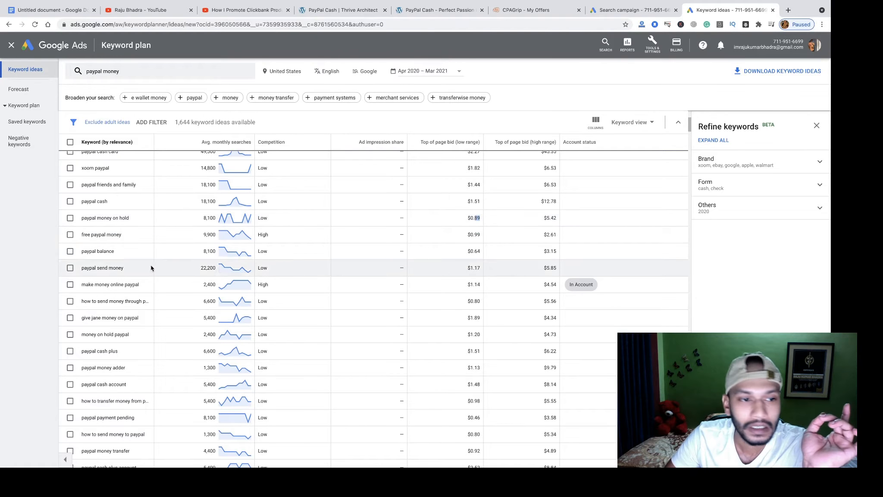
{"action": "scroll", "coordinate": [170, 310], "scroll_direction": "down", "scroll_amount": 2}
{"action": "scroll", "coordinate": [170, 310], "scroll_direction": "down", "scroll_amount": 3}
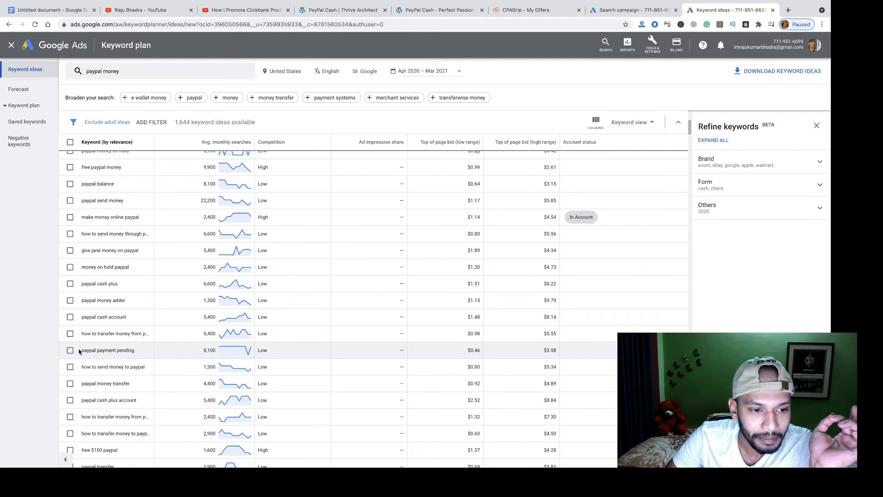
{"action": "left_click_drag", "start_coordinate": [79, 350], "coordinate": [140, 350]}
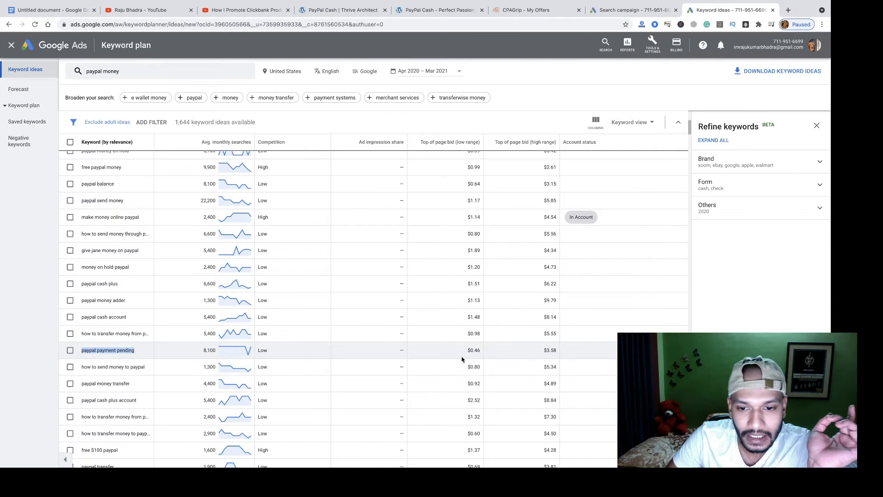
{"action": "left_click", "coordinate": [477, 350]}
{"action": "scroll", "coordinate": [476, 350], "scroll_direction": "down", "scroll_amount": 2}
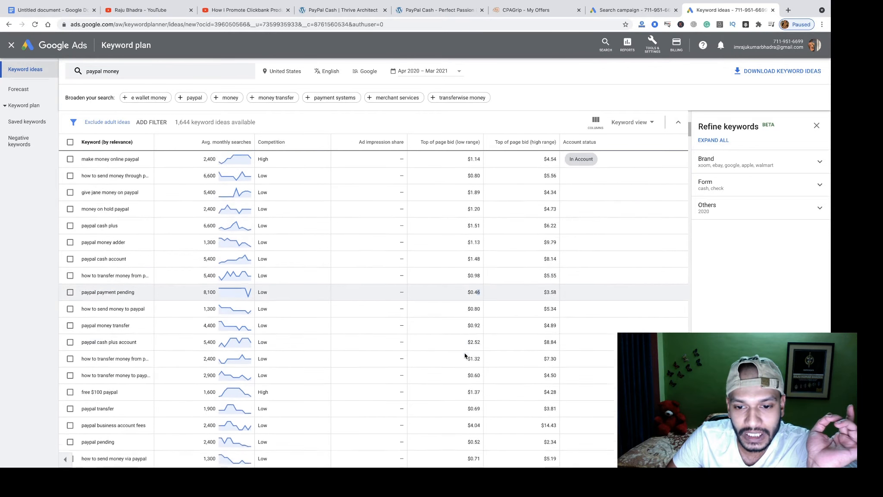
Examine the low-range bids for "how to send money to paypal" and "paypal money transfer", including the latter's monthly searches and competition.
{"action": "left_click_drag", "start_coordinate": [81, 285], "coordinate": [262, 289]}
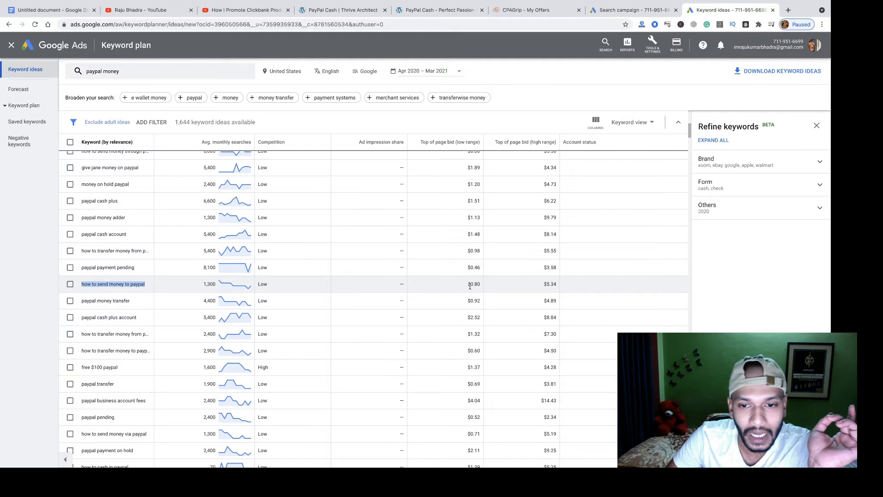
{"action": "left_click_drag", "start_coordinate": [481, 283], "coordinate": [469, 283]}
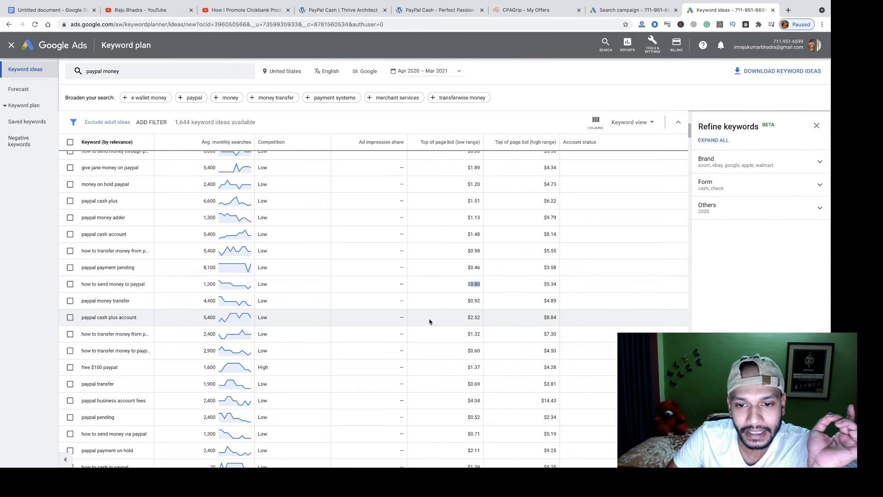
{"action": "left_click_drag", "start_coordinate": [81, 300], "coordinate": [477, 301]}
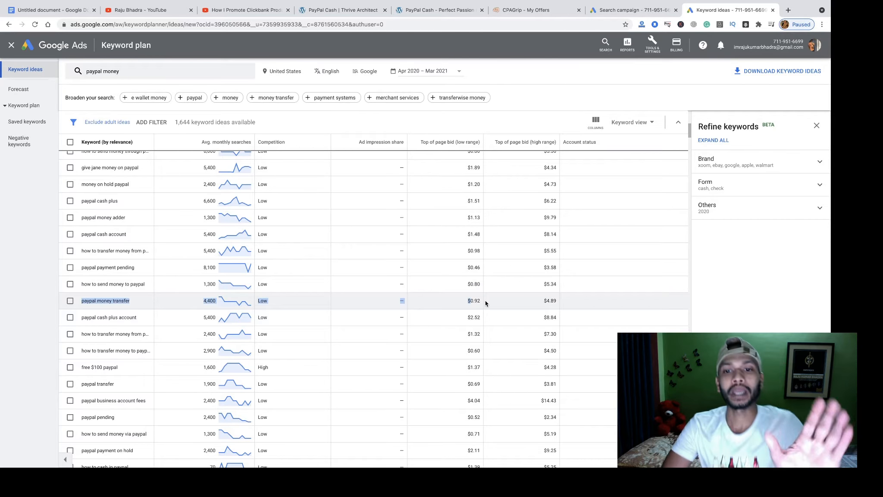
{"action": "scroll", "coordinate": [485, 301], "scroll_direction": "up", "scroll_amount": 5}
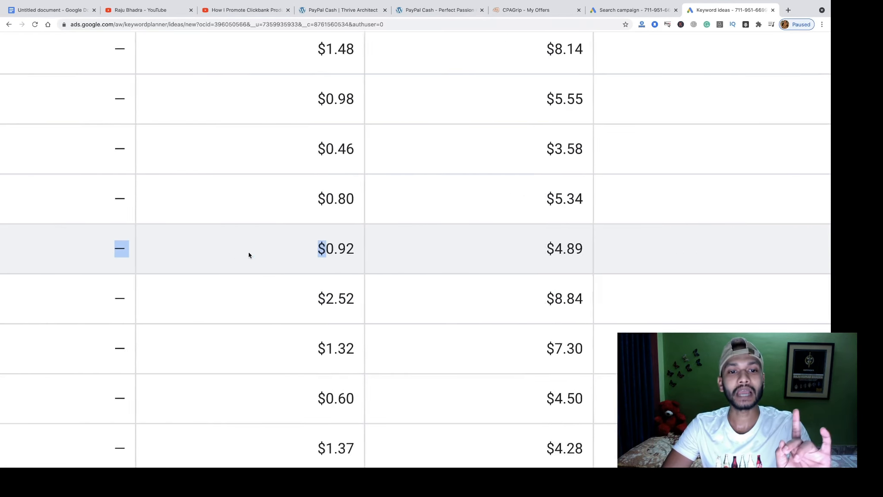
{"action": "scroll", "coordinate": [248, 255], "scroll_direction": "left", "scroll_amount": 10}
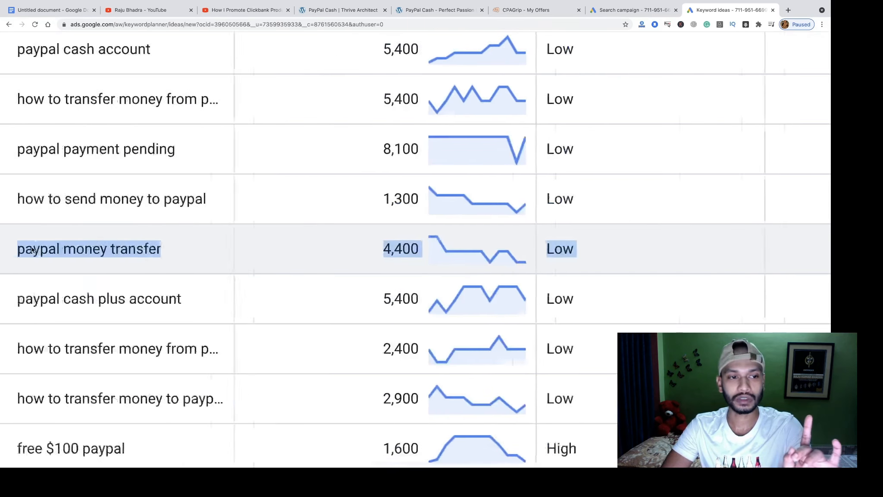
{"action": "scroll", "coordinate": [32, 249], "scroll_direction": "left", "scroll_amount": 5}
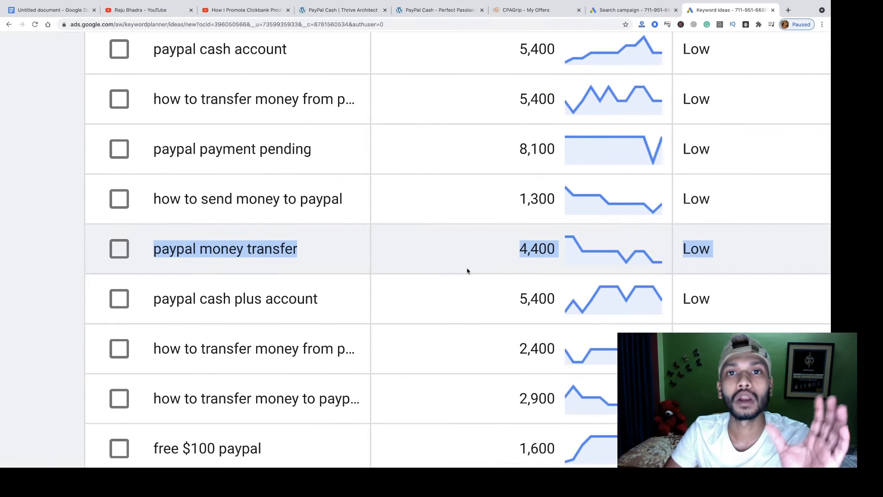
{"action": "scroll", "coordinate": [466, 271], "scroll_direction": "down", "scroll_amount": 5}
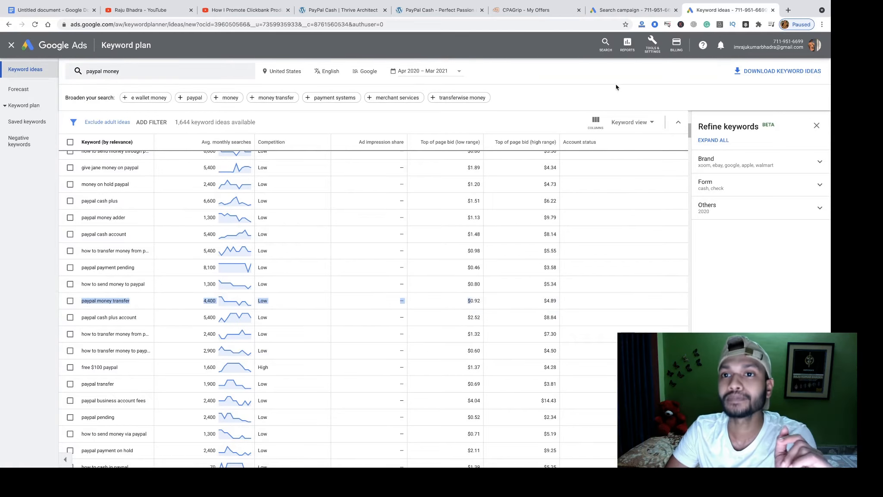
Close the tools overlay on the campaign draft and check the payout of CPAGrip's "Get $750 In Your Paypal Account!" offer.
{"action": "left_click", "coordinate": [625, 11]}
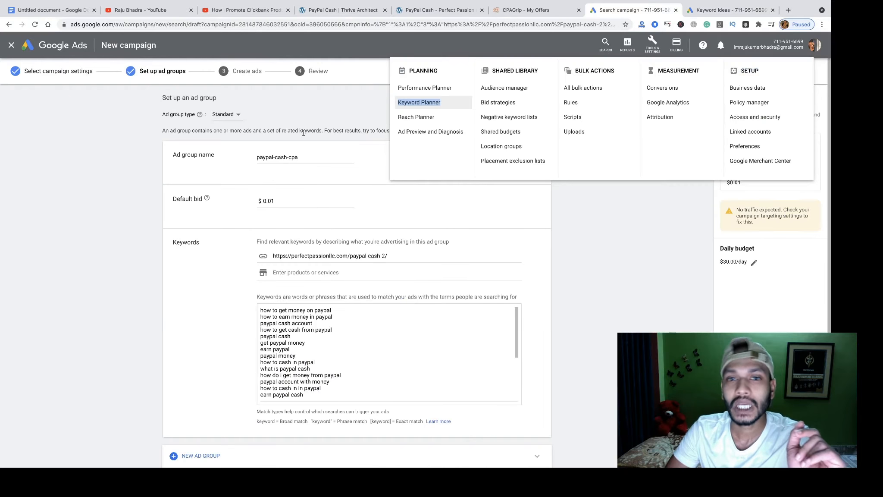
{"action": "left_click", "coordinate": [301, 194]}
{"action": "left_click", "coordinate": [544, 11]}
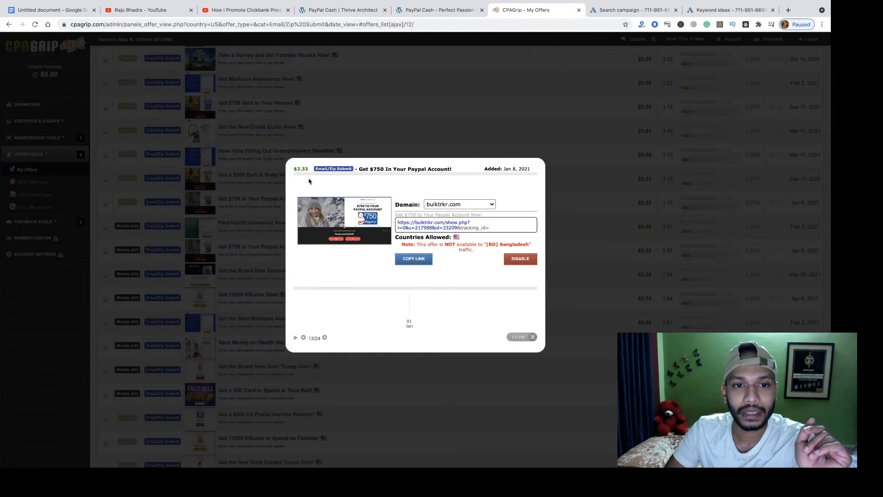
{"action": "left_click_drag", "start_coordinate": [305, 168], "coordinate": [298, 169]}
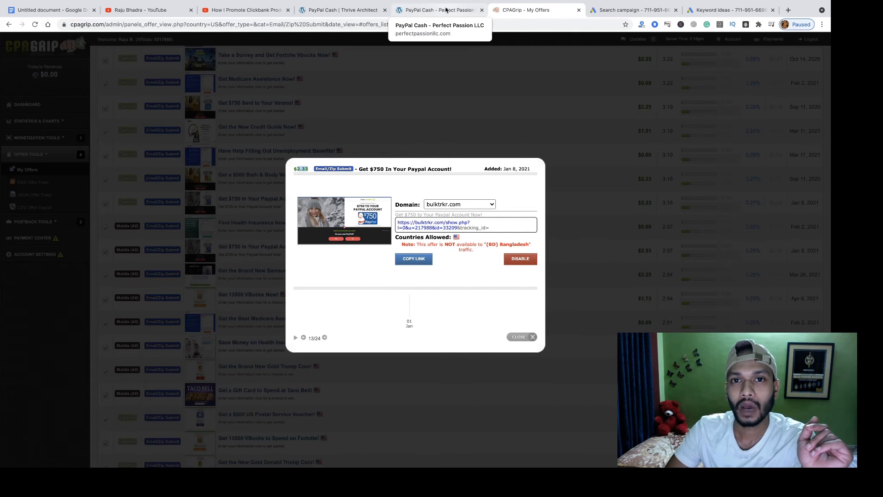
Set the default bid of the paypal-cash-cpa ad group to $0.70 in the Search campaign draft.
{"action": "left_click", "coordinate": [630, 9]}
{"action": "left_click_drag", "start_coordinate": [277, 206], "coordinate": [267, 200]}
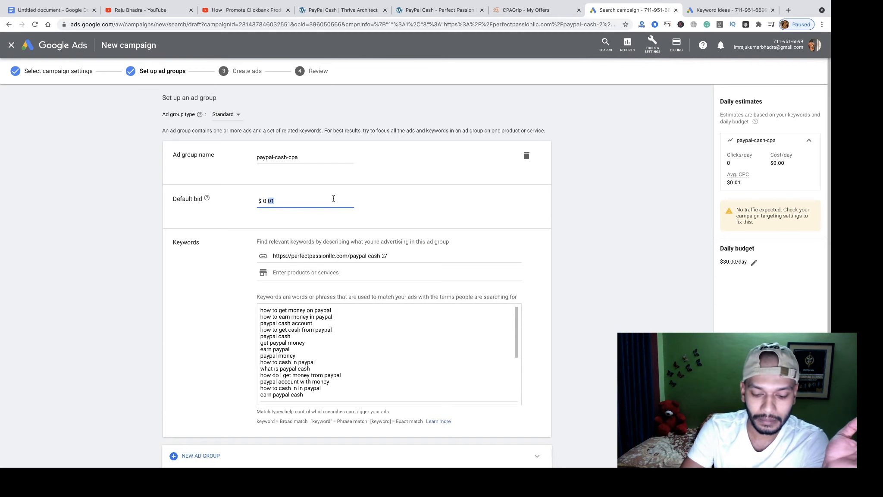
{"action": "type", "text": "7"}
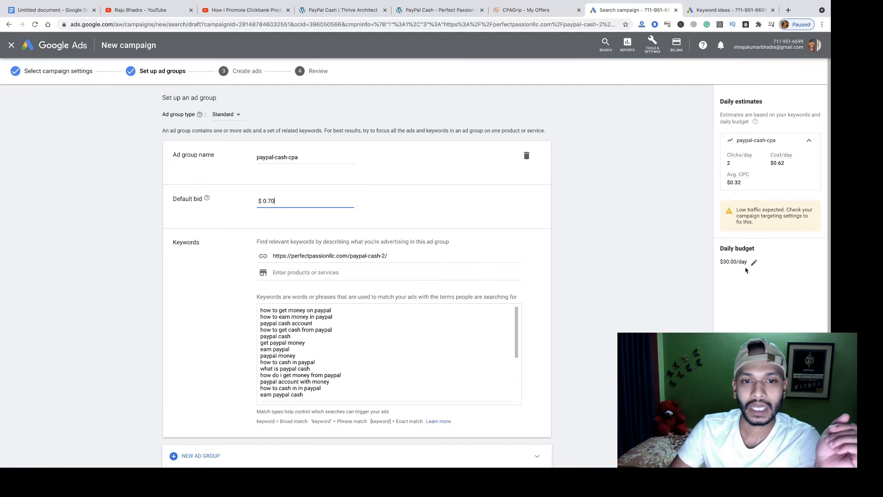
Switch to Calculator and divide 30 by 70 to compare the daily budget with the bid.
{"action": "mouse_move", "coordinate": [740, 1]}
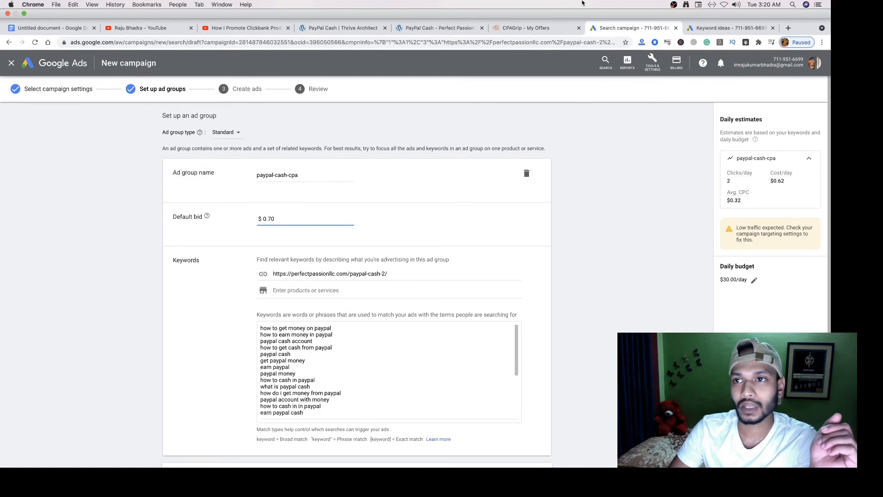
{"action": "left_click", "coordinate": [24, 15]}
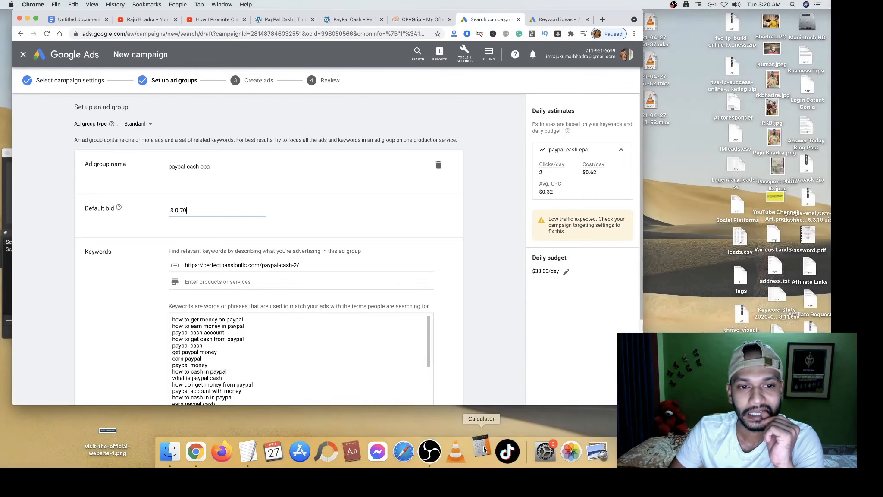
{"action": "left_click", "coordinate": [482, 450]}
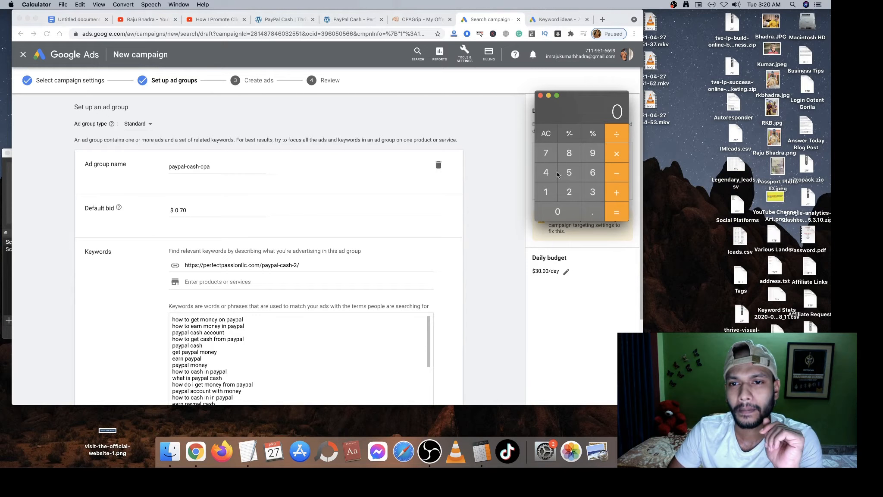
{"action": "left_click", "coordinate": [592, 192]}
{"action": "left_click", "coordinate": [557, 211]}
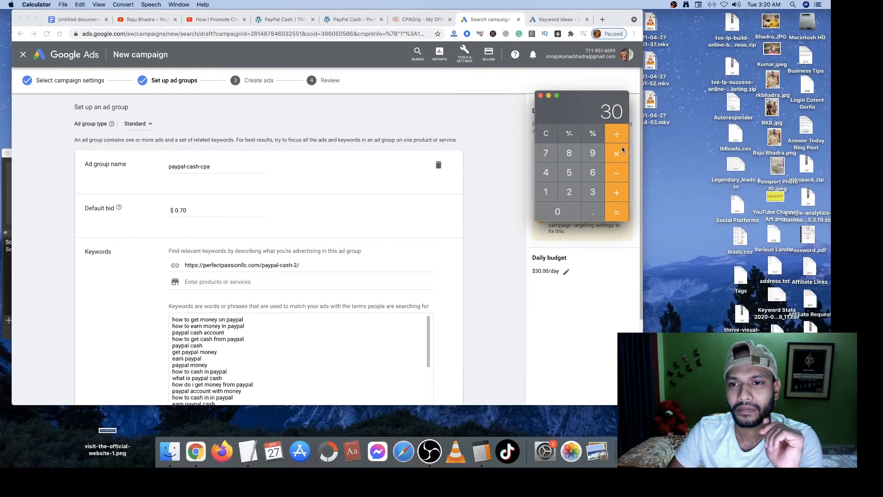
{"action": "left_click", "coordinate": [617, 140]}
{"action": "key", "text": "7"}
{"action": "left_click", "coordinate": [560, 211]}
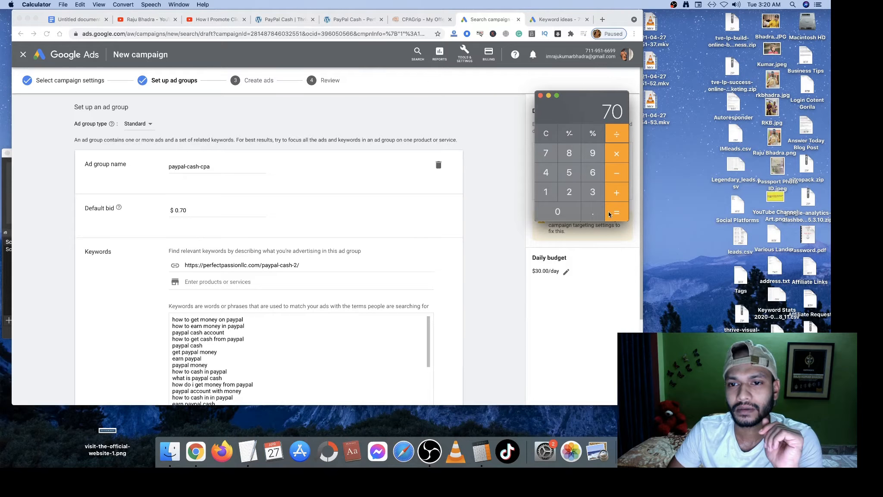
{"action": "left_click", "coordinate": [613, 214]}
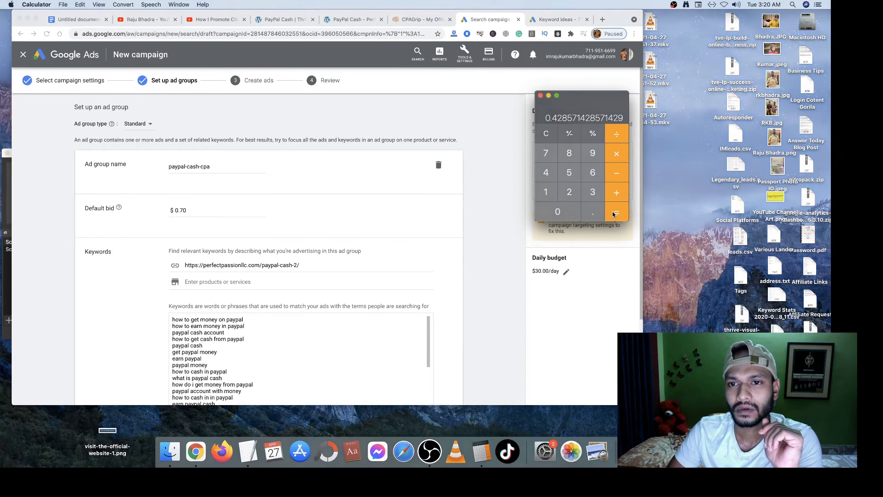
{"action": "left_click_drag", "start_coordinate": [554, 116], "coordinate": [556, 118]}
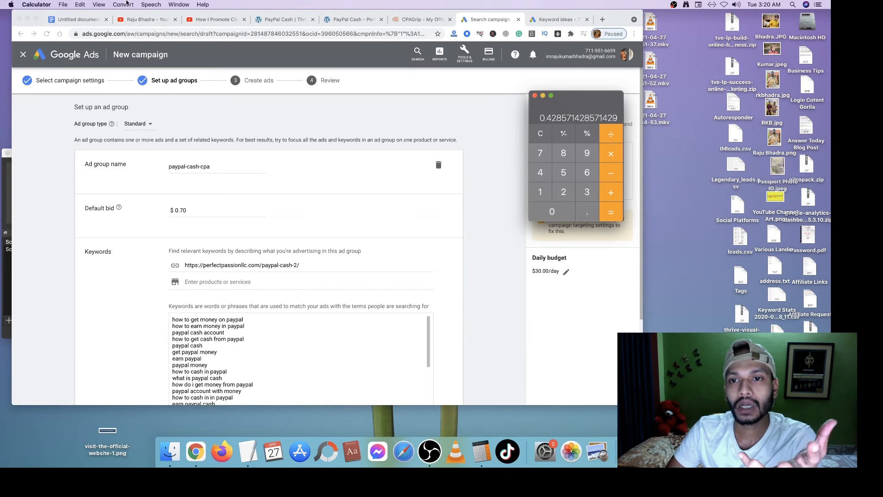
Return to Calculator beside the shrunken browser window and clear the previous result.
{"action": "left_click", "coordinate": [36, 18]}
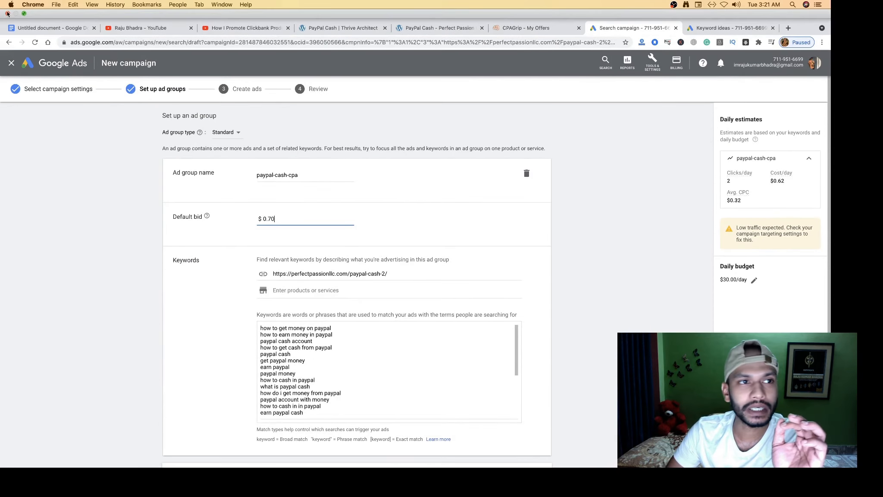
{"action": "left_click", "coordinate": [23, 14]}
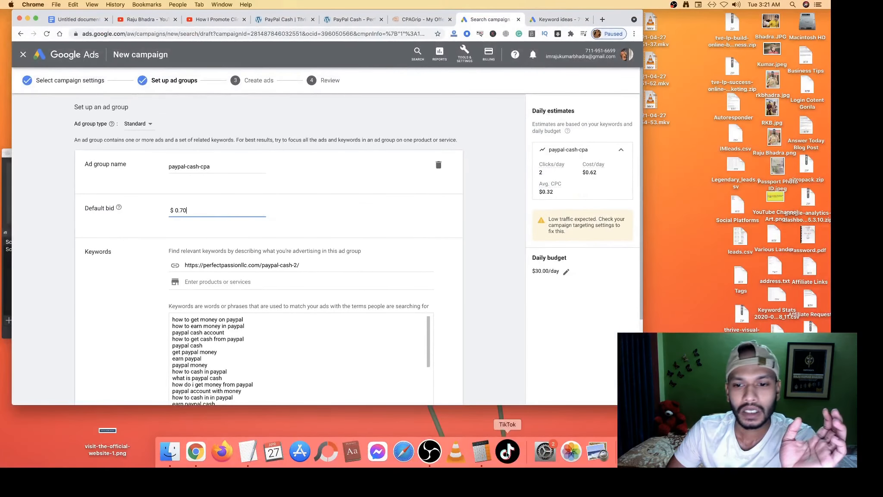
{"action": "left_click", "coordinate": [481, 451]}
{"action": "left_click", "coordinate": [564, 133]}
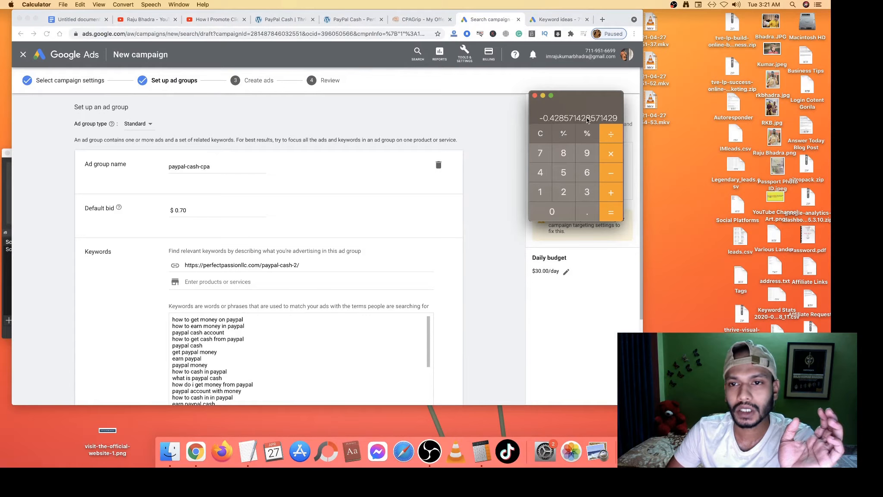
{"action": "left_click", "coordinate": [540, 134]}
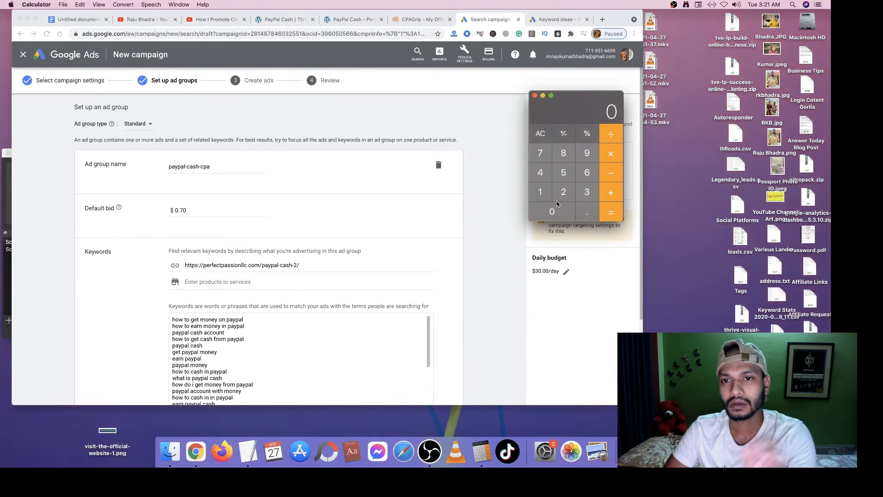
Multiply 20 by the 2.33 offer payout in Calculator, checking the payout in the CPAGrip offer details.
{"action": "type", "text": "20"}
{"action": "left_click", "coordinate": [616, 155]}
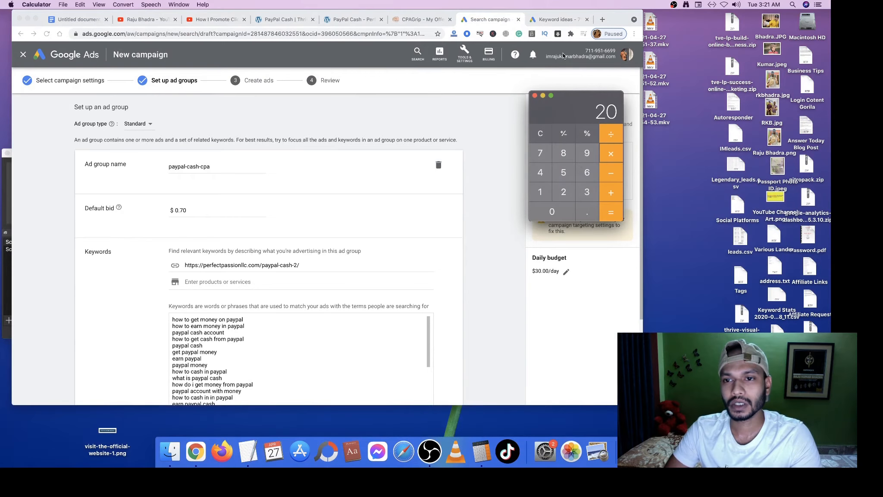
{"action": "left_click", "coordinate": [426, 21]}
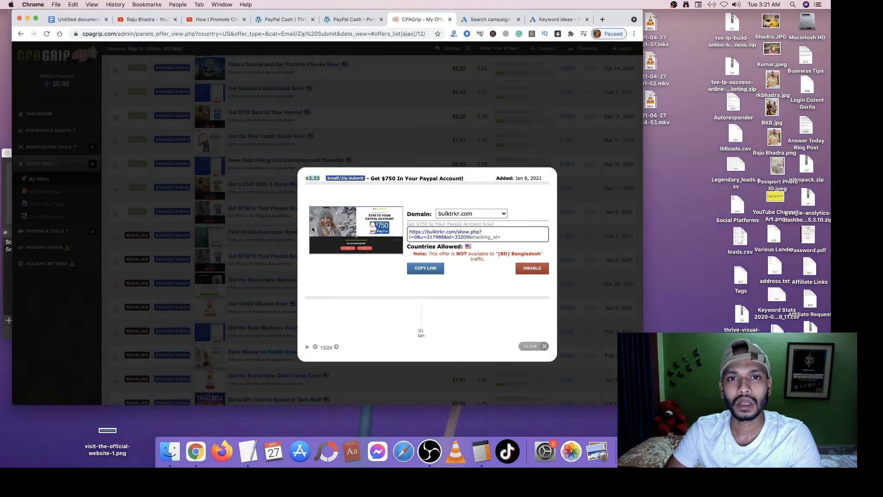
{"action": "left_click", "coordinate": [556, 19]}
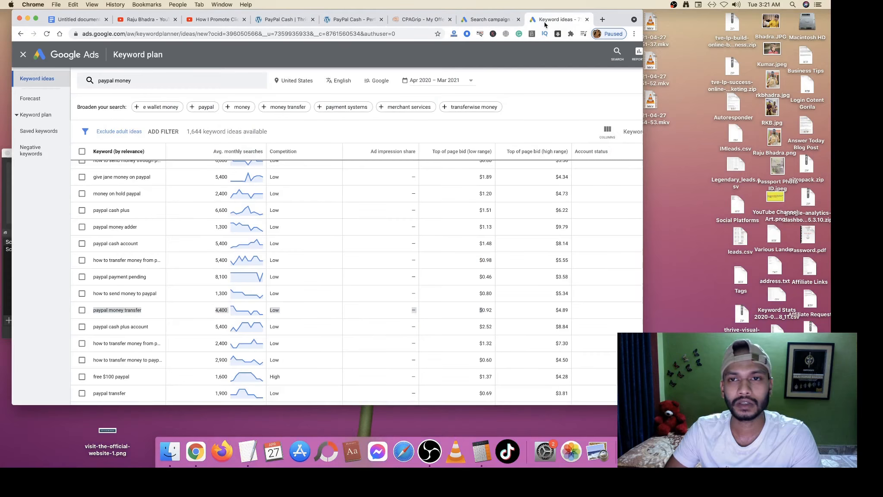
{"action": "left_click", "coordinate": [474, 457]}
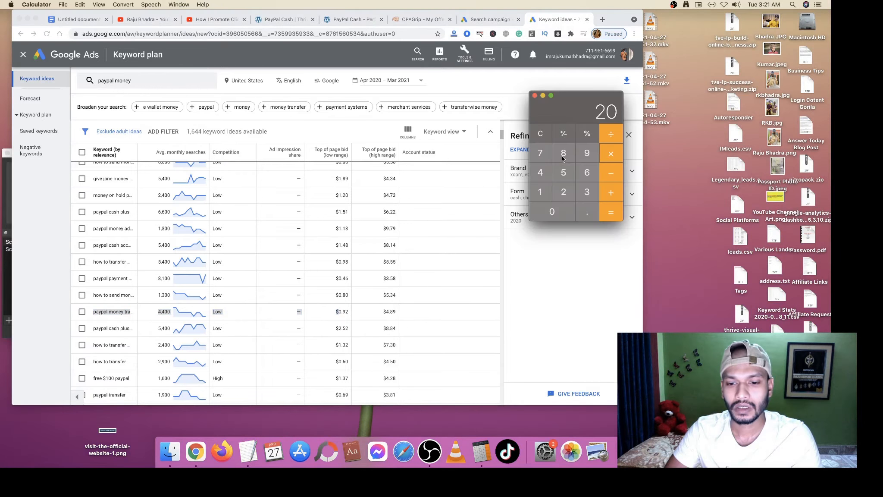
{"action": "left_click", "coordinate": [563, 191]}
{"action": "left_click", "coordinate": [587, 211]}
{"action": "left_click", "coordinate": [589, 195]}
{"action": "left_click", "coordinate": [589, 195]}
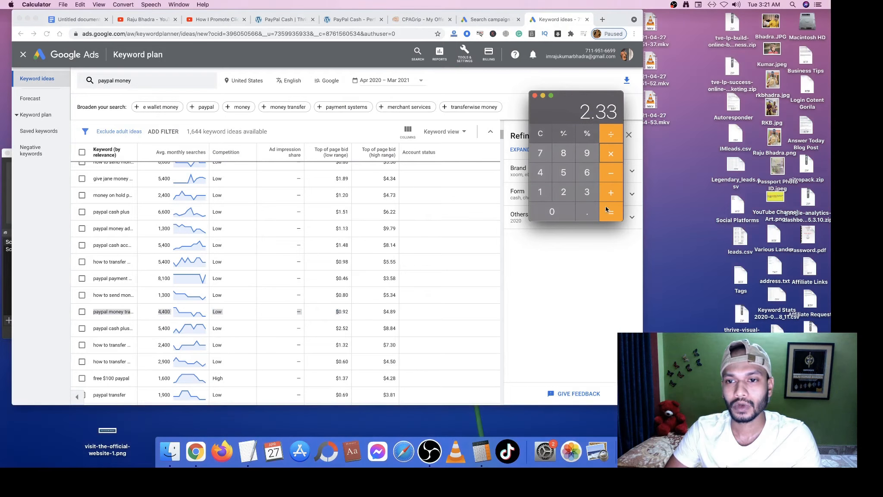
{"action": "left_click", "coordinate": [611, 211]}
{"action": "left_click_drag", "start_coordinate": [581, 112], "coordinate": [594, 95]}
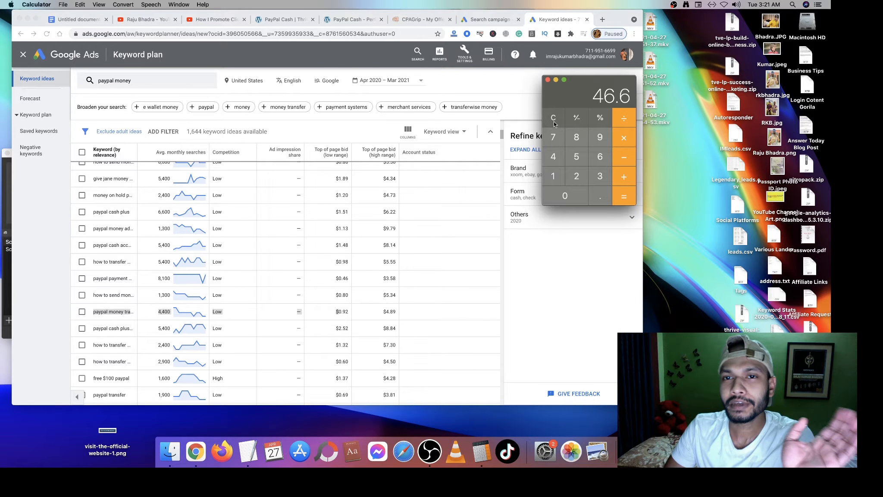
Bring Calculator back over the keyword plan, divide 50 by 70, and clear the result.
{"action": "left_click", "coordinate": [536, 168]}
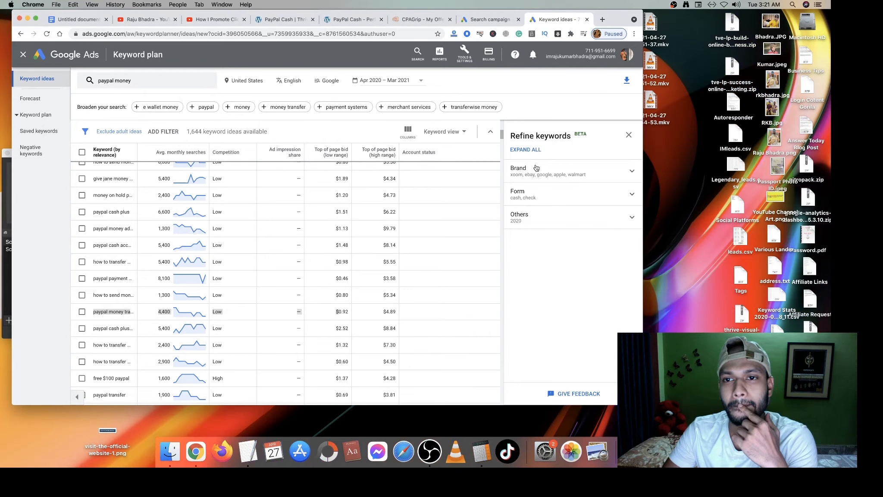
{"action": "left_click", "coordinate": [482, 451]}
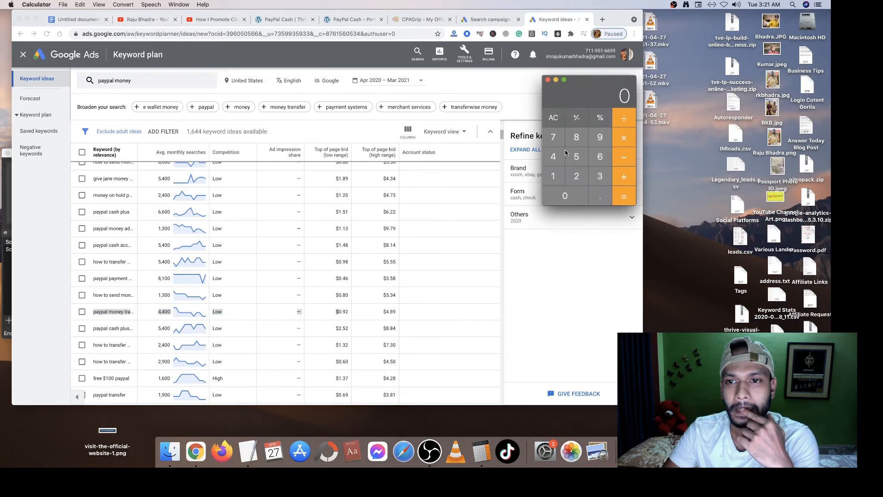
{"action": "left_click", "coordinate": [586, 158]}
{"action": "left_click", "coordinate": [569, 195]}
{"action": "left_click", "coordinate": [625, 138]}
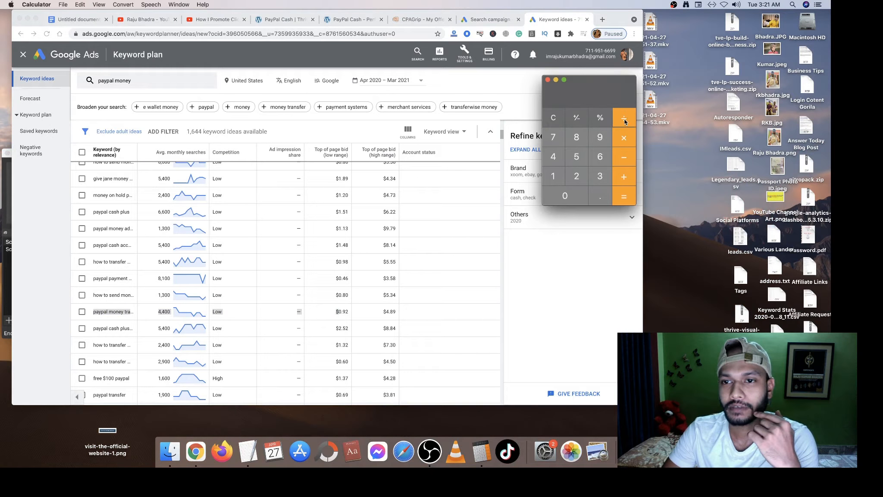
{"action": "left_click", "coordinate": [553, 137]}
{"action": "left_click", "coordinate": [565, 196]}
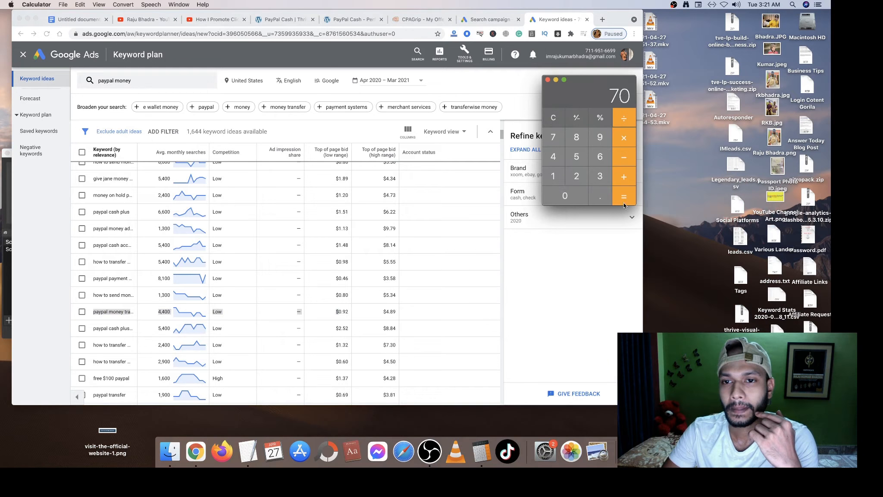
{"action": "left_click", "coordinate": [624, 197]}
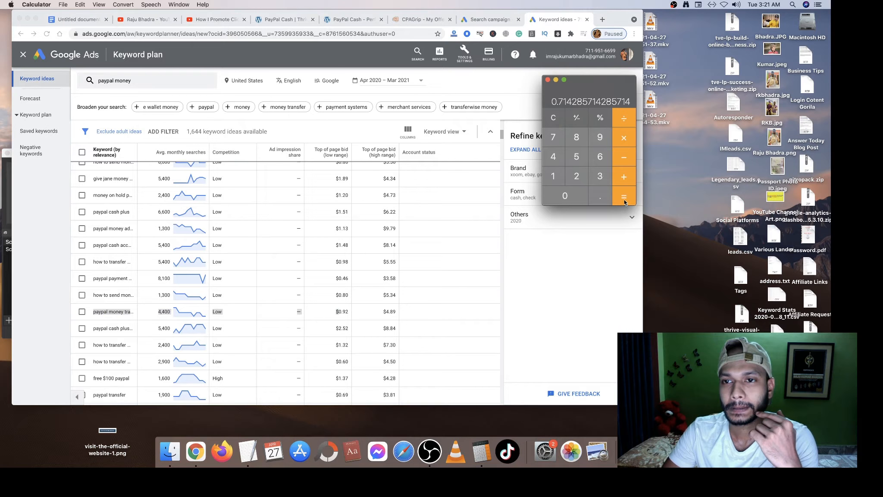
{"action": "left_click", "coordinate": [554, 117]}
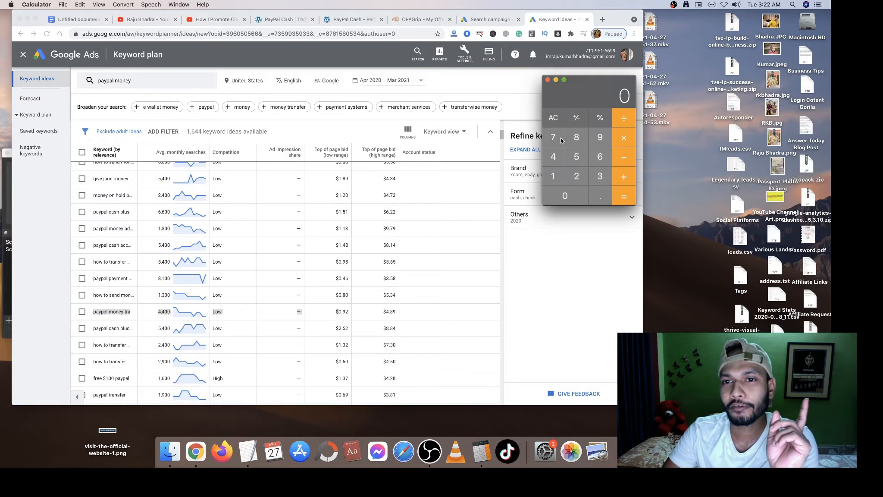
{"action": "left_click", "coordinate": [557, 156]}
{"action": "left_click", "coordinate": [563, 193]}
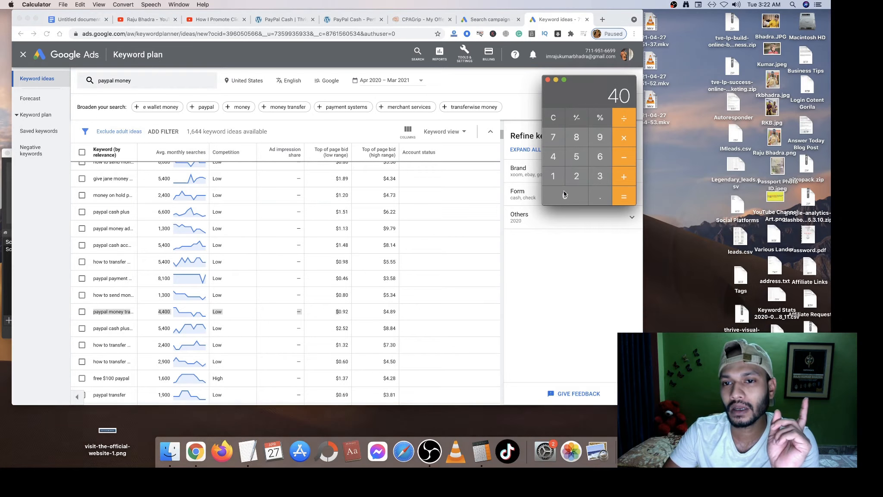
{"action": "left_click", "coordinate": [625, 138]}
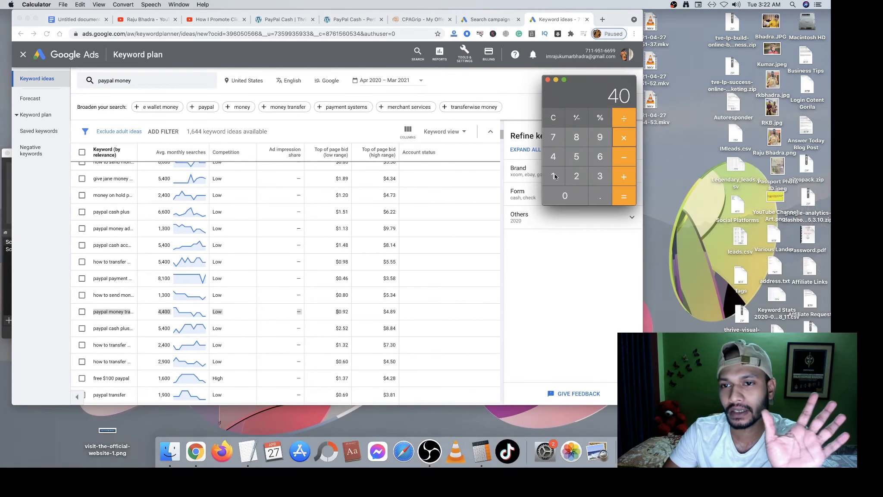
{"action": "left_click", "coordinate": [596, 198]}
{"action": "left_click", "coordinate": [552, 116]}
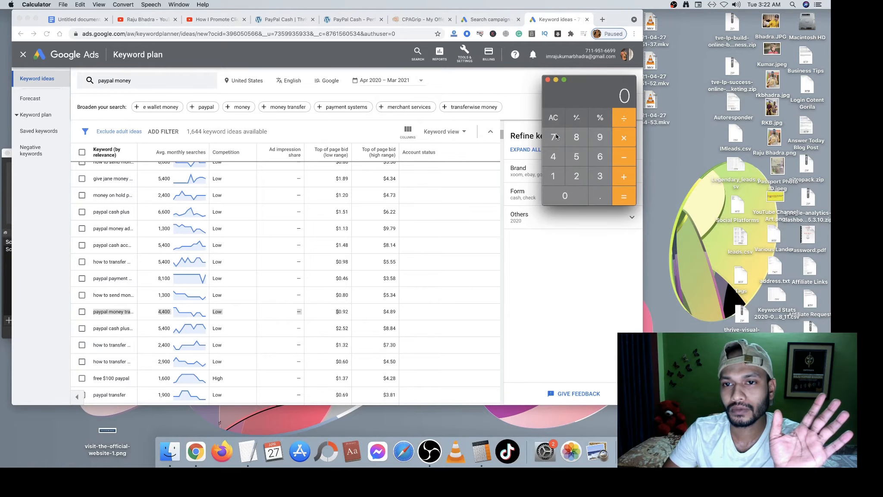
Multiply 40 by the 2.33 offer payout in Calculator and quit Calculator.
{"action": "left_click", "coordinate": [557, 158]}
{"action": "left_click", "coordinate": [565, 195]}
{"action": "left_click", "coordinate": [624, 137]}
{"action": "left_click", "coordinate": [576, 176]}
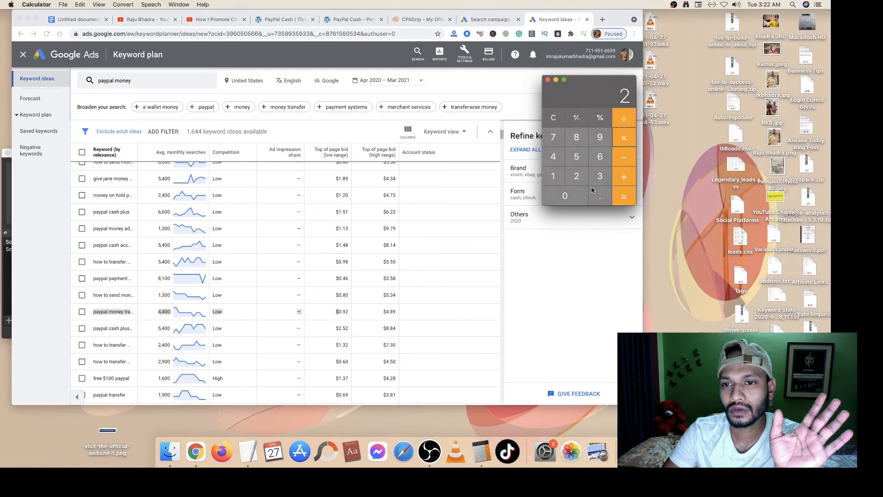
{"action": "left_click", "coordinate": [597, 196]}
{"action": "left_click", "coordinate": [600, 176]}
{"action": "left_click", "coordinate": [599, 176]}
{"action": "left_click", "coordinate": [623, 198]}
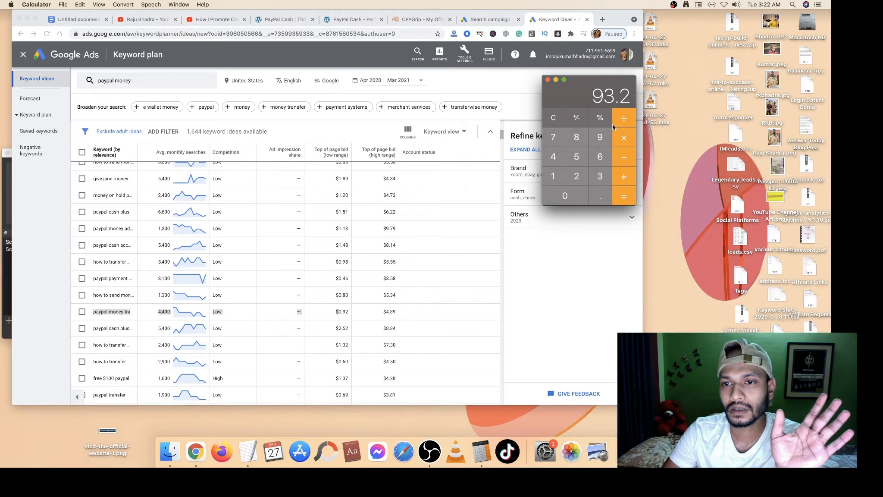
{"action": "left_click_drag", "start_coordinate": [594, 92], "coordinate": [605, 95]}
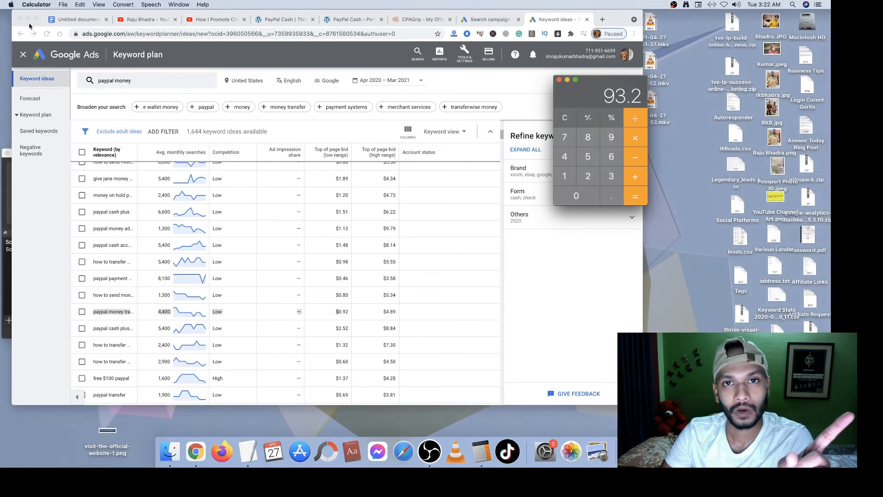
{"action": "key", "text": "super+q"}
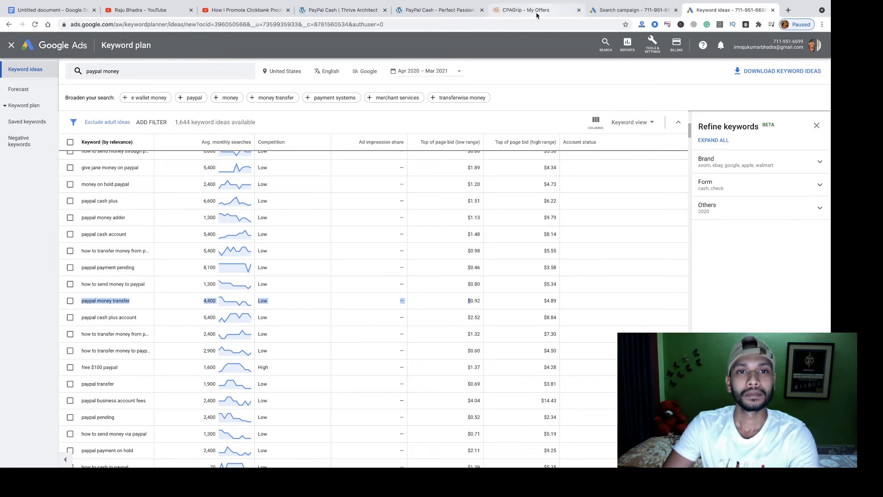
Review the default bid and keyword list of the paypal-cash-cpa ad group in the Search campaign draft.
{"action": "left_click", "coordinate": [633, 10]}
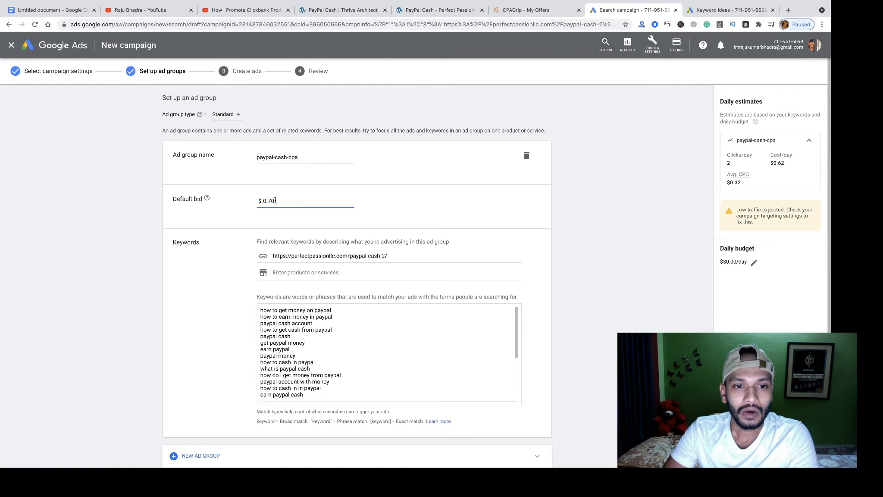
{"action": "left_click_drag", "start_coordinate": [275, 200], "coordinate": [267, 200]}
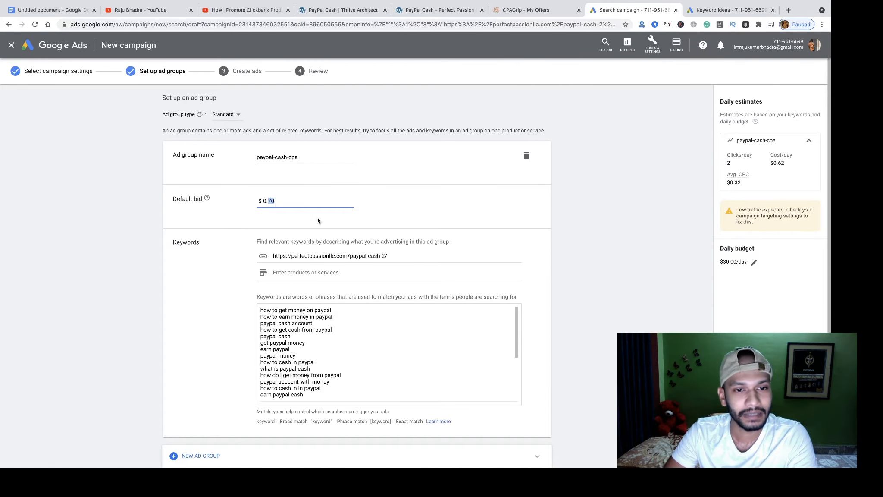
{"action": "scroll", "coordinate": [368, 342], "scroll_direction": "down", "scroll_amount": 5}
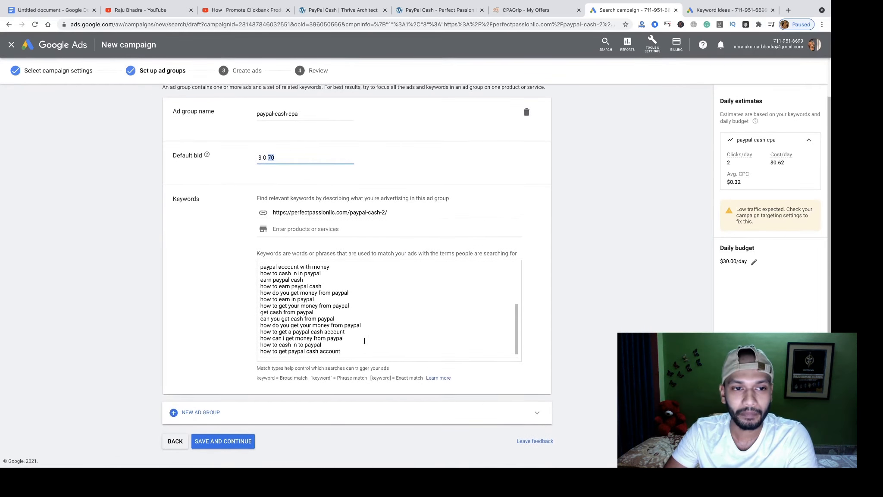
{"action": "left_click", "coordinate": [350, 357]}
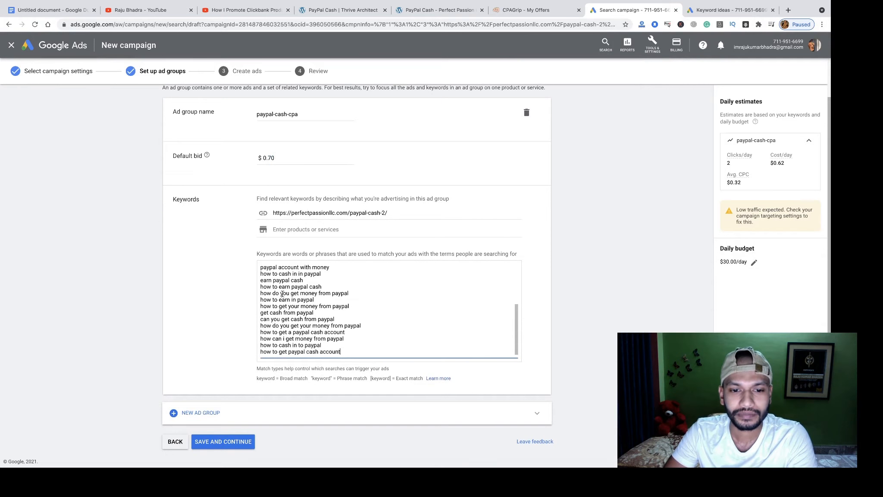
Shrink the browser window to reach the untitled TextEdit note and copy its whole bracketed PayPal keyword list.
{"action": "left_click", "coordinate": [711, 13]}
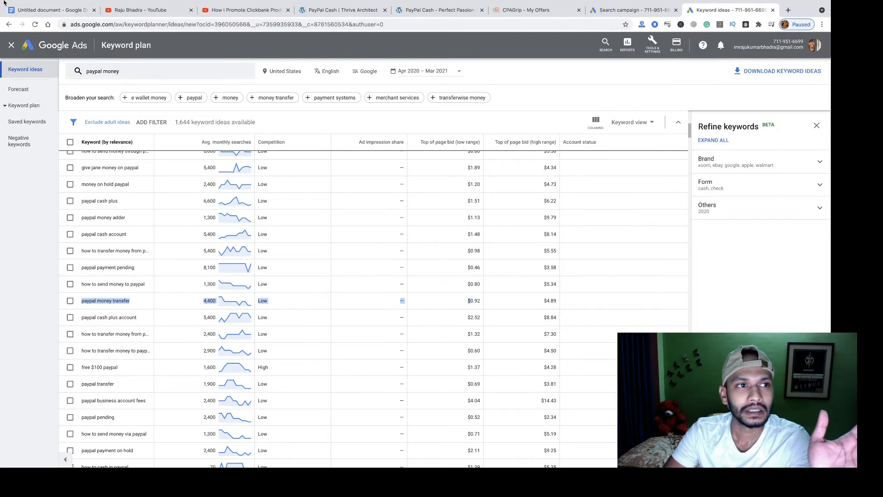
{"action": "left_click", "coordinate": [24, 14]}
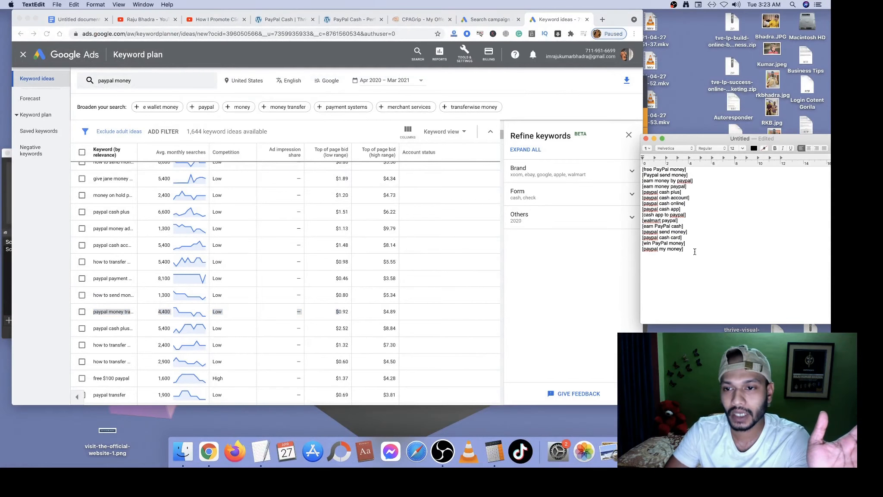
{"action": "left_click_drag", "start_coordinate": [694, 252], "coordinate": [631, 163]}
{"action": "key", "text": "super+c"}
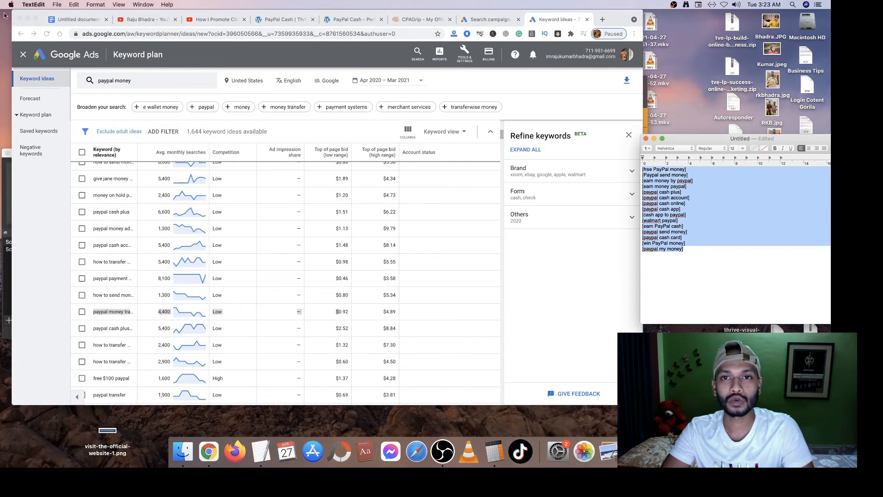
Return to the Search campaign draft and replace all keywords of the paypal-cash-cpa ad group with the copied bracketed list.
{"action": "left_click", "coordinate": [35, 18]}
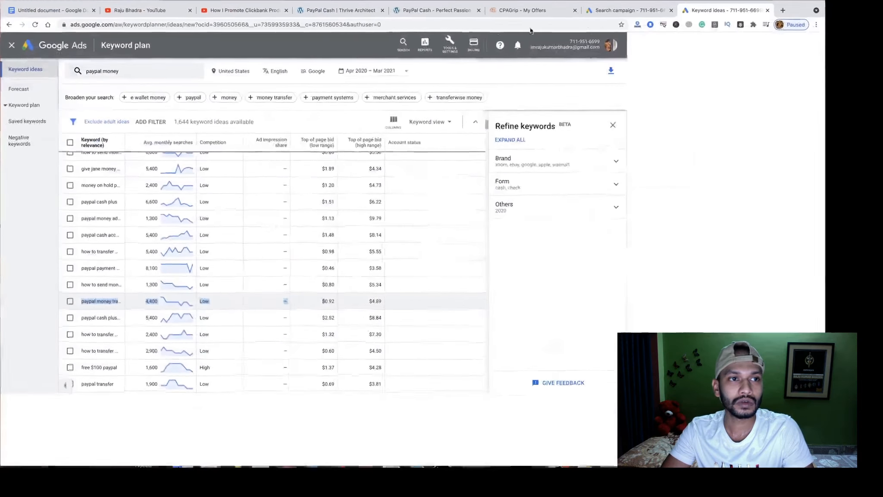
{"action": "left_click", "coordinate": [636, 13]}
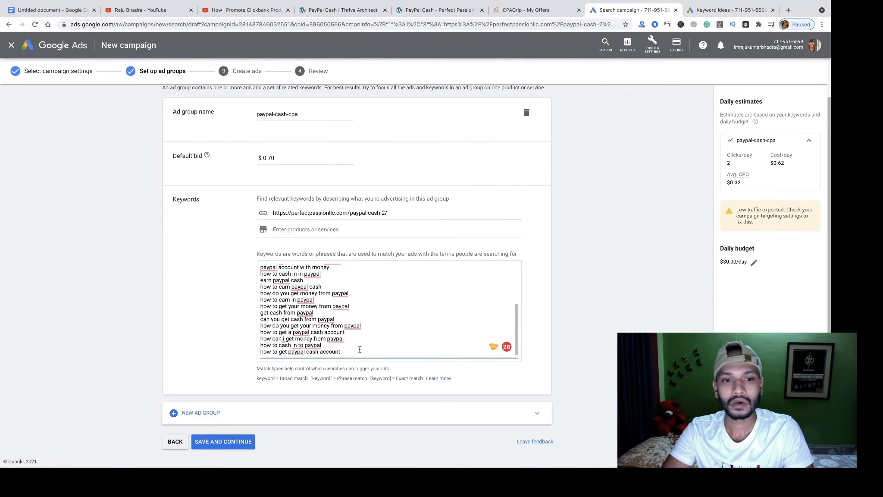
{"action": "left_click_drag", "start_coordinate": [360, 350], "coordinate": [262, 251]}
{"action": "key", "text": "BackSpace"}
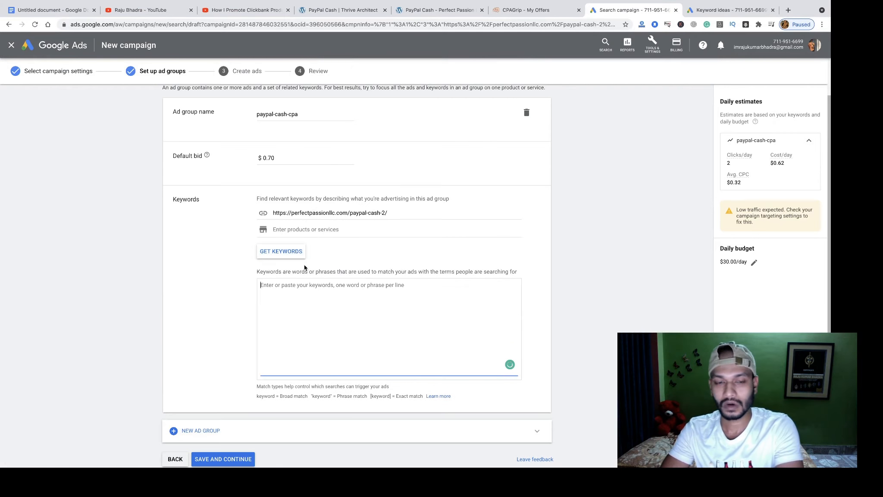
{"action": "key", "text": "super+v"}
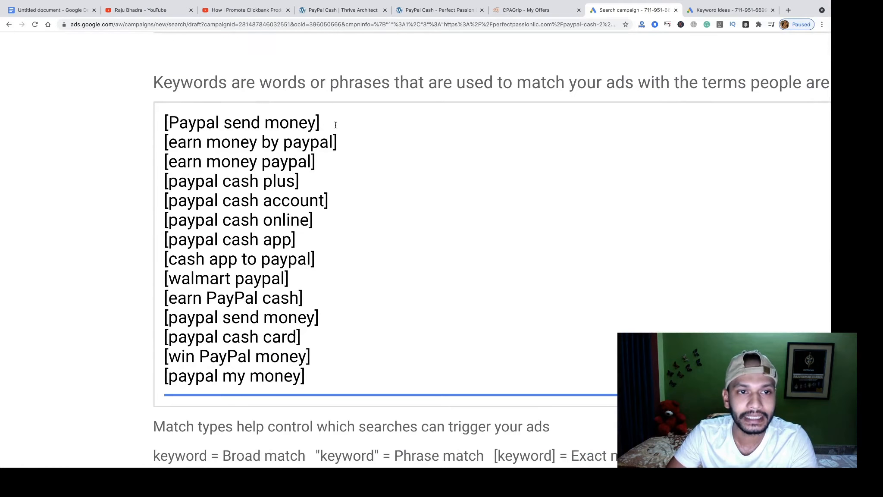
Examine the square brackets around the "free PayPal money" keyword in the ad group's keyword list.
{"action": "left_click_drag", "start_coordinate": [335, 125], "coordinate": [309, 125]}
{"action": "left_click", "coordinate": [169, 119]}
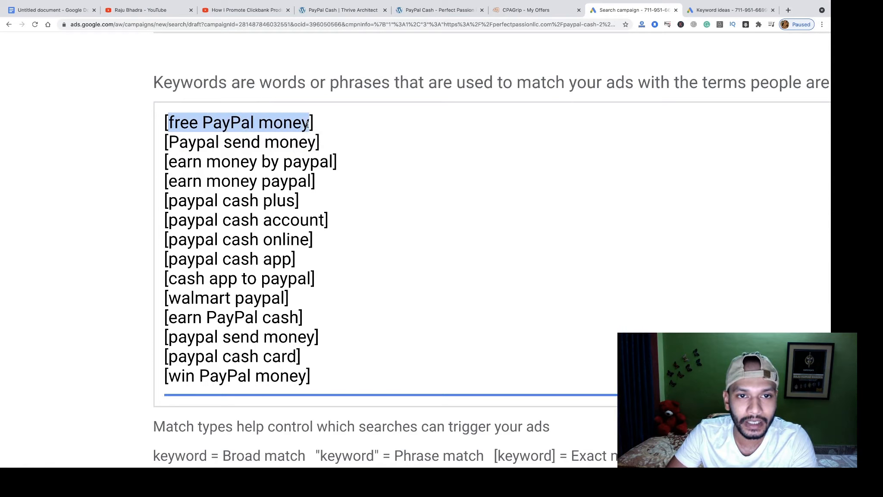
{"action": "left_click", "coordinate": [312, 122]}
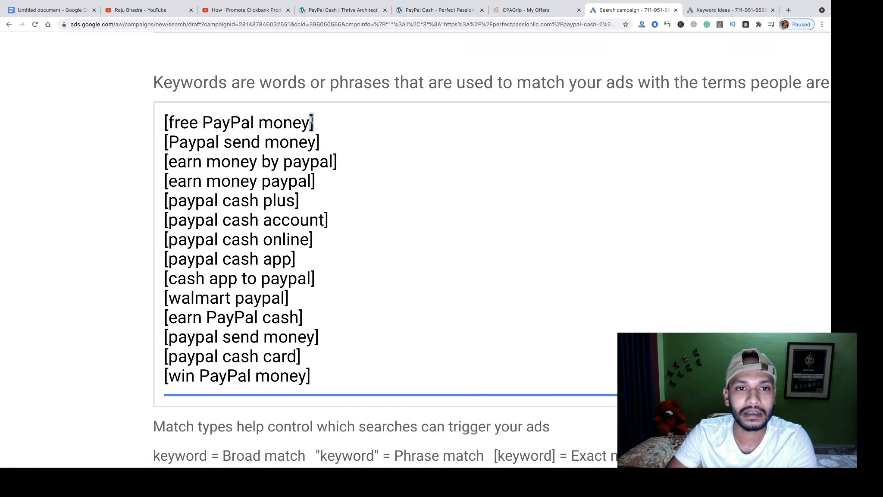
{"action": "left_click", "coordinate": [214, 123]}
{"action": "scroll", "coordinate": [371, 326], "scroll_direction": "down", "scroll_amount": 1}
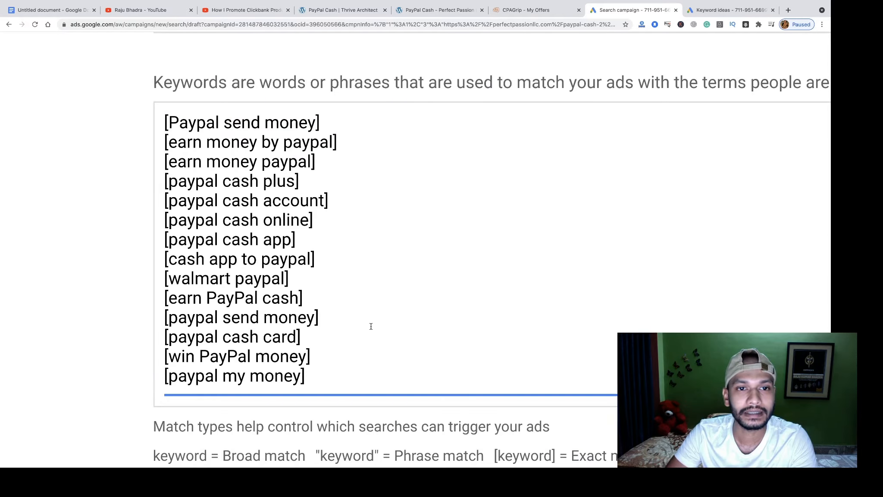
Examine the broad, phrase and exact match notations below the keyword list and review the ad group setup again.
{"action": "scroll", "coordinate": [482, 413], "scroll_direction": "down", "scroll_amount": 5}
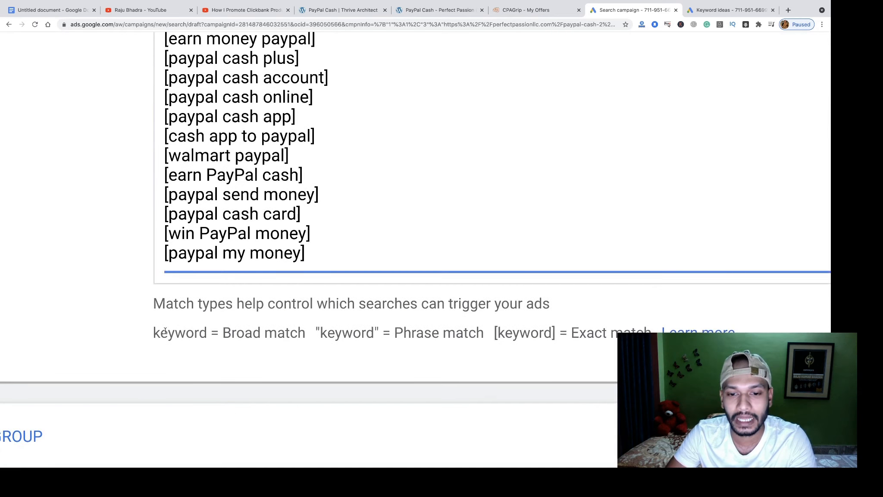
{"action": "scroll", "coordinate": [214, 349], "scroll_direction": "down", "scroll_amount": 1}
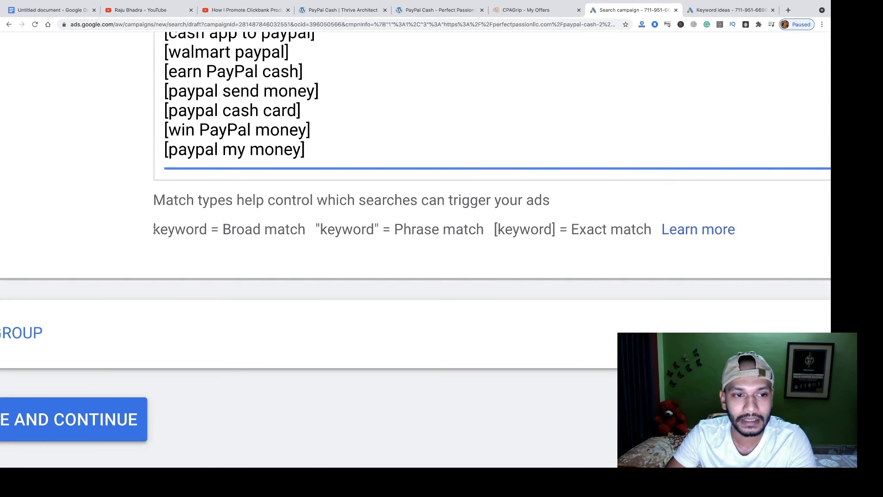
{"action": "left_click_drag", "start_coordinate": [154, 229], "coordinate": [305, 231]}
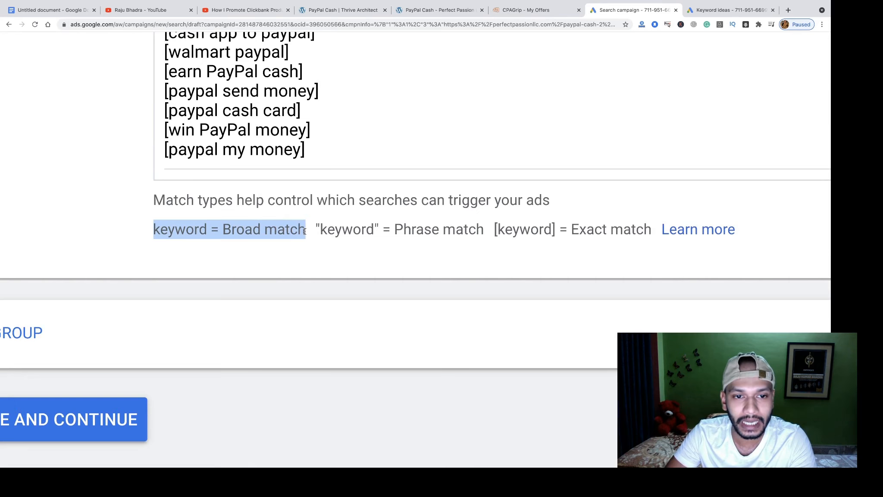
{"action": "double_click", "coordinate": [188, 230]}
{"action": "left_click", "coordinate": [273, 229]}
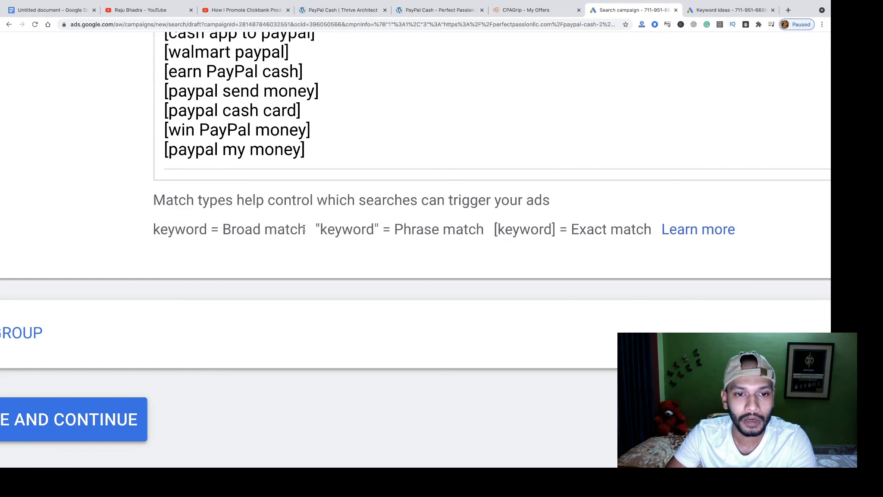
{"action": "left_click_drag", "start_coordinate": [305, 230], "coordinate": [160, 230]}
{"action": "left_click", "coordinate": [332, 229]}
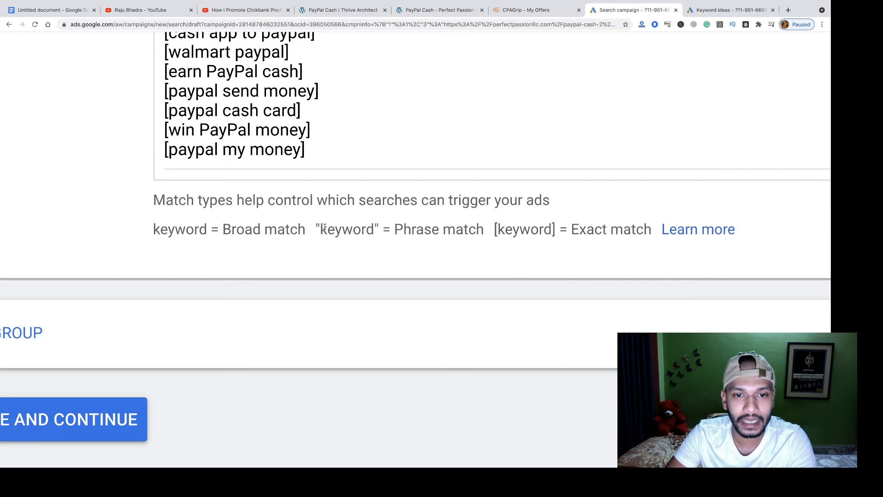
{"action": "left_click_drag", "start_coordinate": [324, 228], "coordinate": [411, 229]}
{"action": "left_click", "coordinate": [456, 230]}
{"action": "left_click", "coordinate": [639, 232]}
{"action": "left_click_drag", "start_coordinate": [650, 229], "coordinate": [491, 229]}
{"action": "left_click", "coordinate": [461, 227]}
{"action": "scroll", "coordinate": [461, 226], "scroll_direction": "up", "scroll_amount": 3}
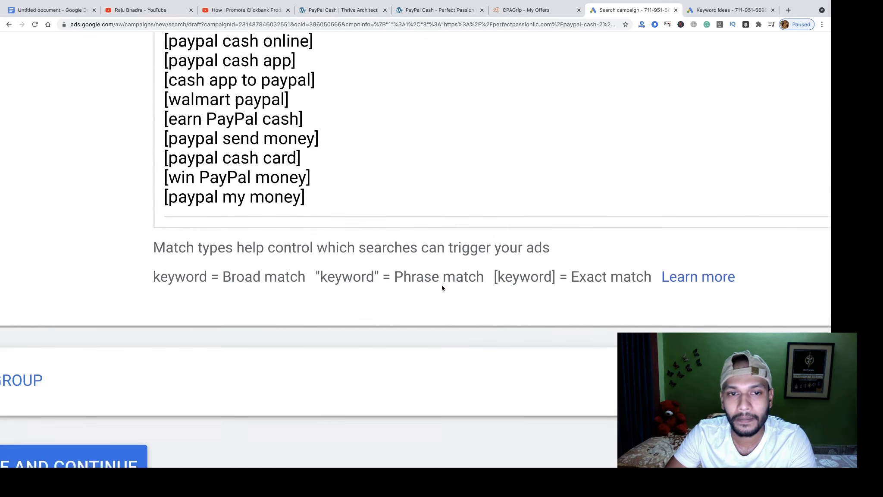
{"action": "scroll", "coordinate": [303, 243], "scroll_direction": "down", "scroll_amount": 5}
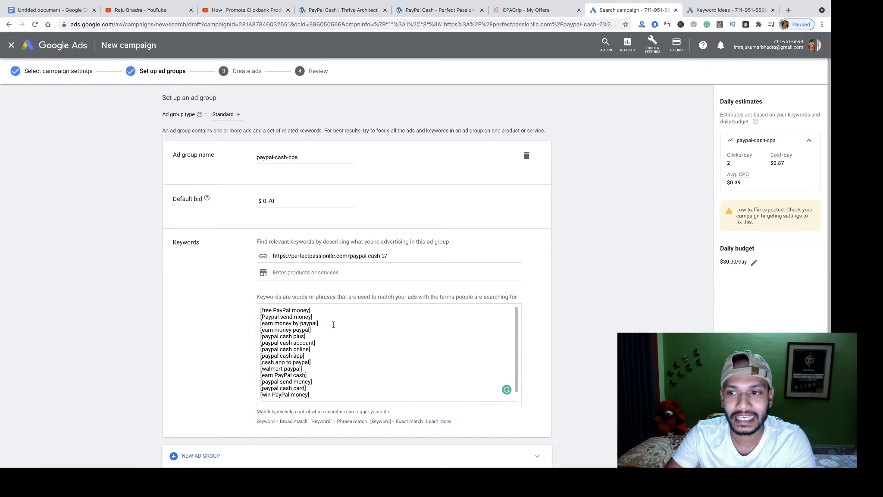
{"action": "scroll", "coordinate": [366, 343], "scroll_direction": "down", "scroll_amount": 2}
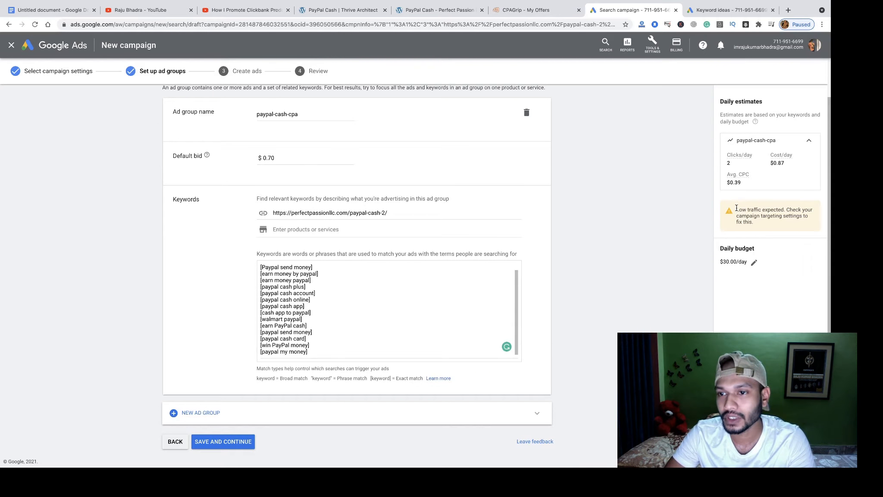
Add the broad-match keyword "make money online" at the end of the paypal-cash-cpa ad group's keyword list.
{"action": "left_click_drag", "start_coordinate": [737, 208], "coordinate": [813, 211]}
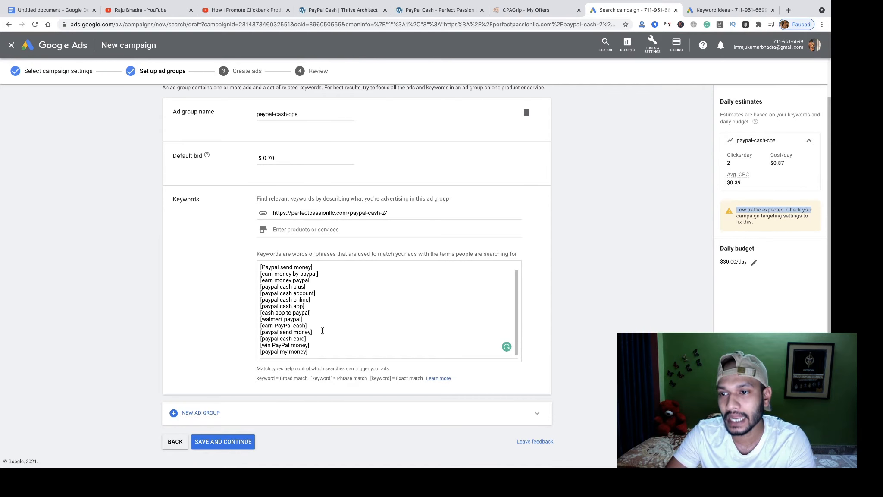
{"action": "left_click", "coordinate": [313, 353]}
{"action": "key", "text": "Return"}
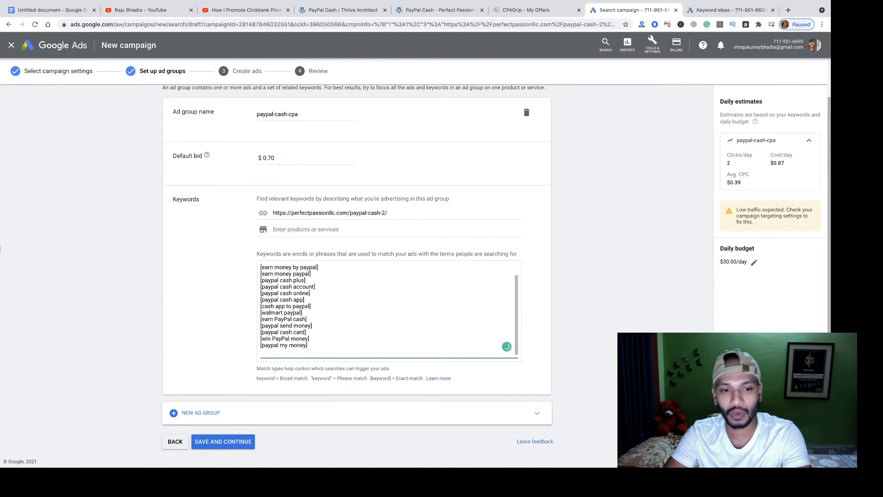
{"action": "type", "text": "make"}
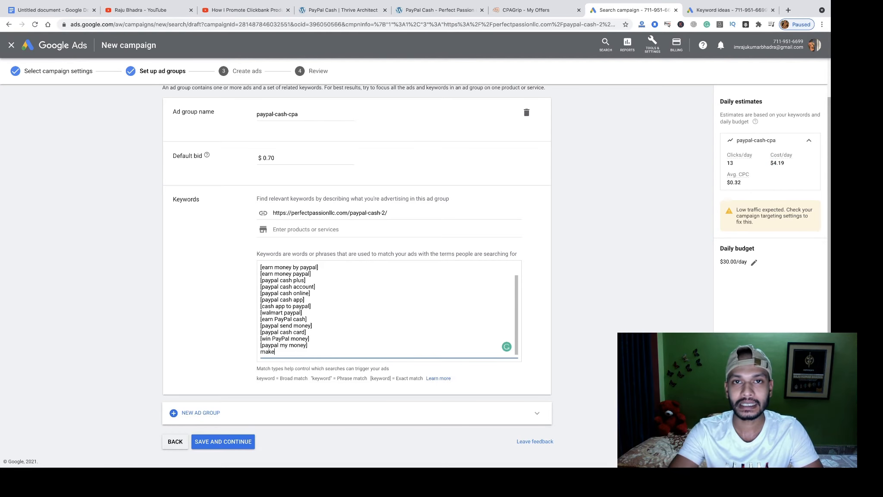
{"action": "type", "text": " maoney"}
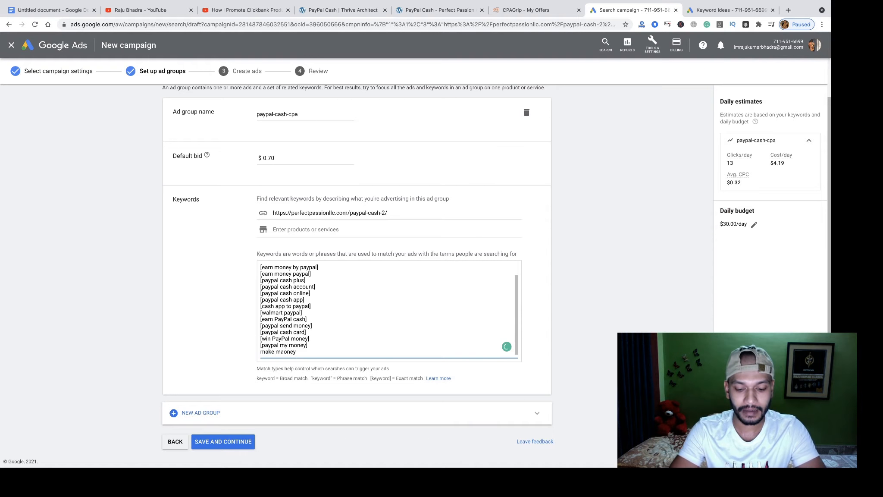
{"action": "type", "text": " online"}
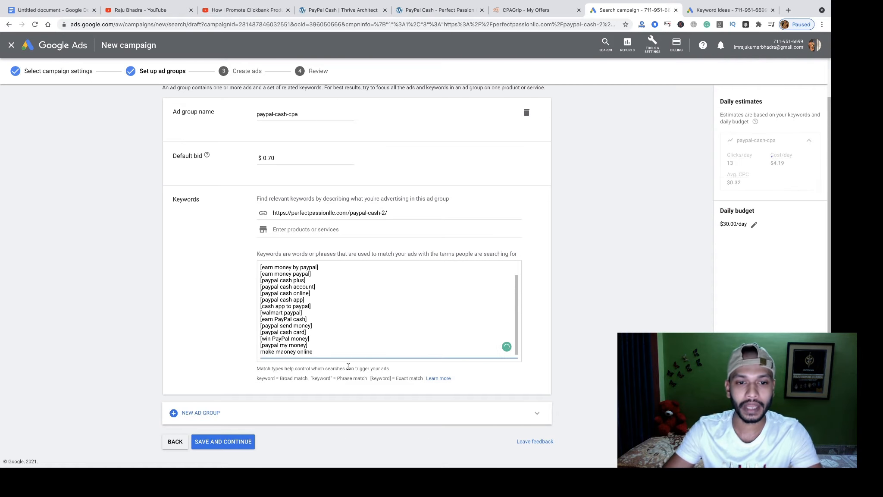
{"action": "left_click", "coordinate": [285, 353]}
{"action": "key", "text": "BackSpace"}
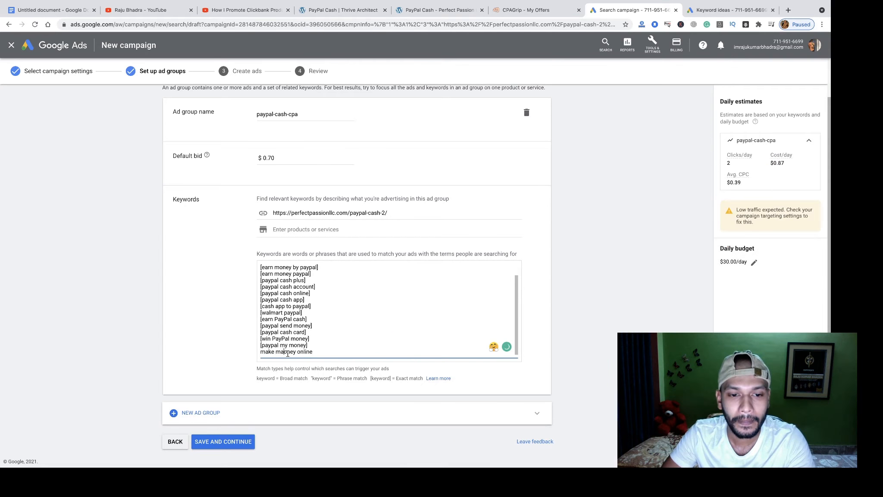
{"action": "key", "text": "BackSpace"}
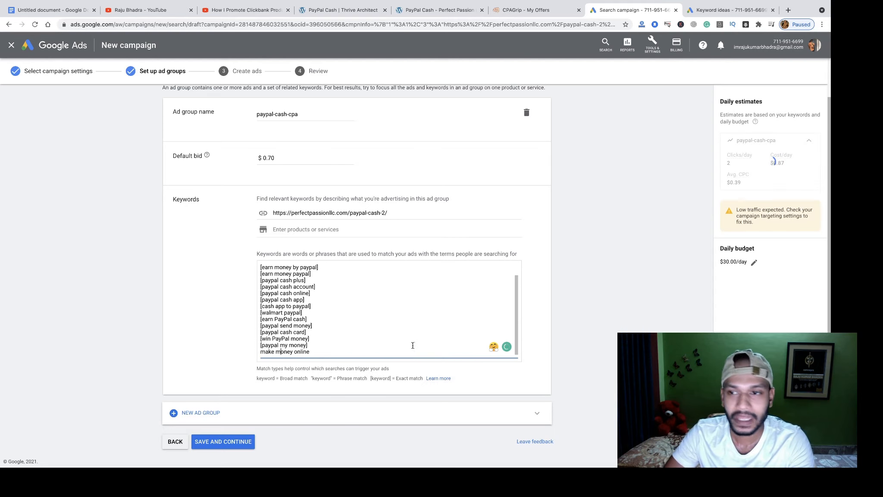
Review the added "make money online" keyword and save the ad group to continue to ad creation.
{"action": "left_click_drag", "start_coordinate": [312, 351], "coordinate": [259, 353]}
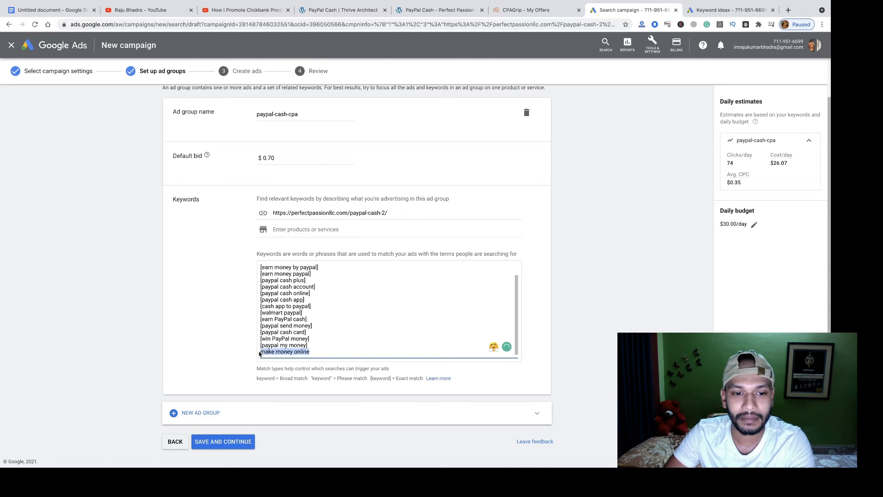
{"action": "left_click_drag", "start_coordinate": [309, 379], "coordinate": [605, 294]}
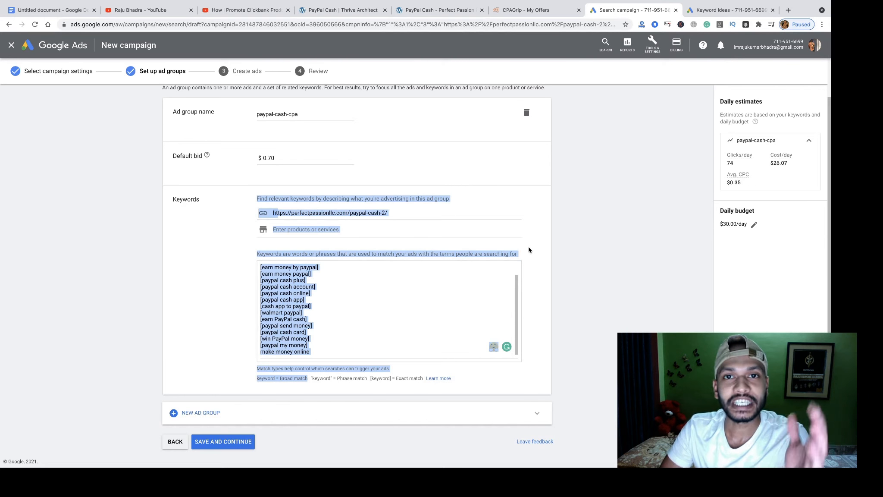
{"action": "left_click_drag", "start_coordinate": [334, 352], "coordinate": [259, 352]}
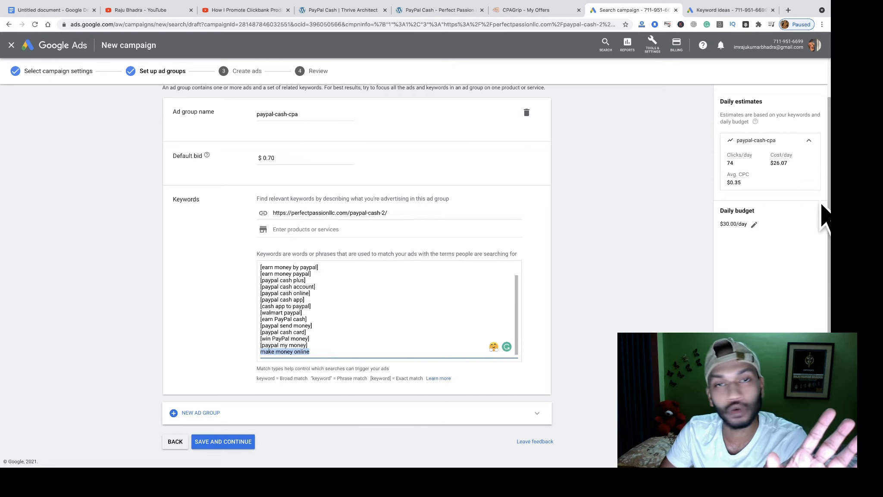
{"action": "left_click", "coordinate": [393, 300]}
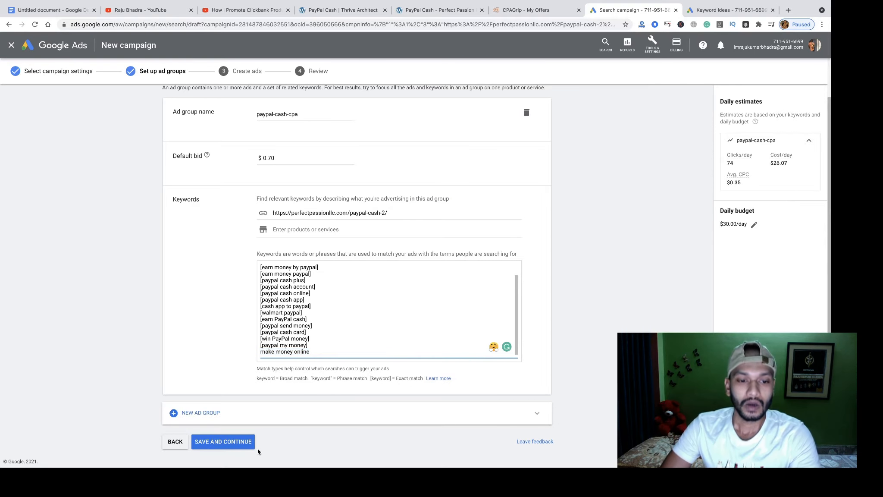
{"action": "left_click", "coordinate": [214, 444]}
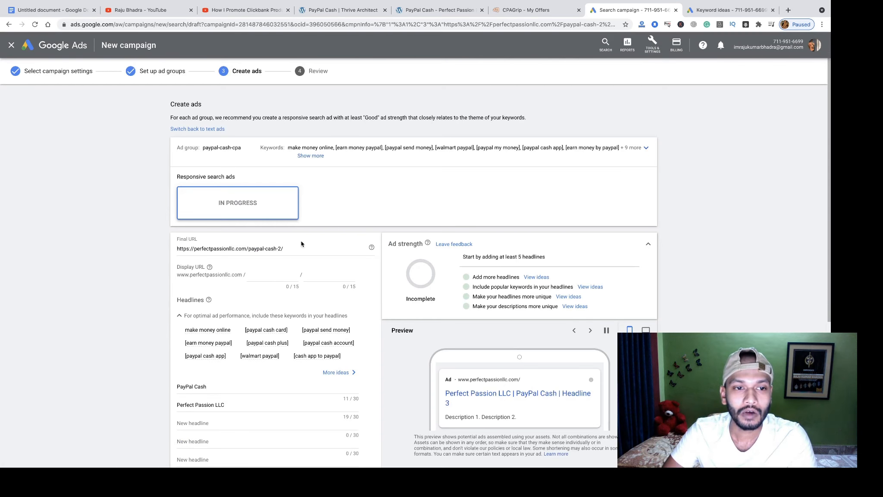
Check the ad's final URL against the PayPal Cash landing page and set the display URL paths to "payapl" and "cash".
{"action": "scroll", "coordinate": [302, 243], "scroll_direction": "down", "scroll_amount": 3}
{"action": "scroll", "coordinate": [274, 160], "scroll_direction": "up", "scroll_amount": 5}
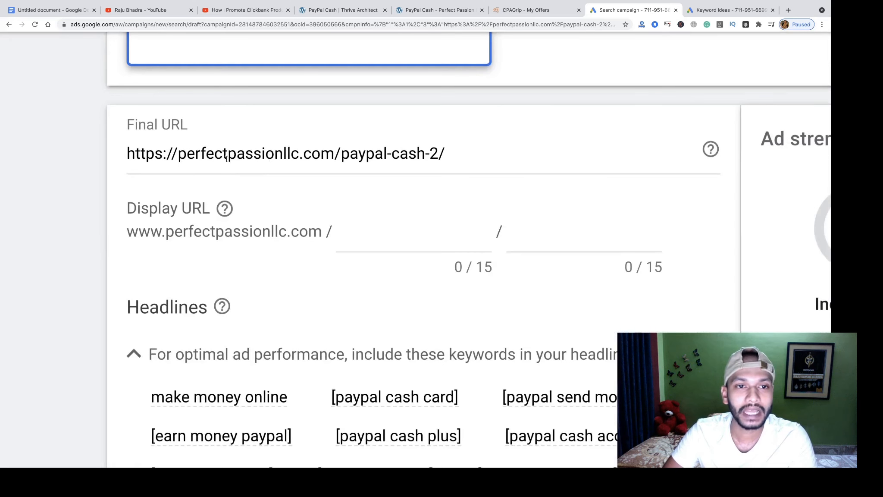
{"action": "left_click", "coordinate": [443, 11]}
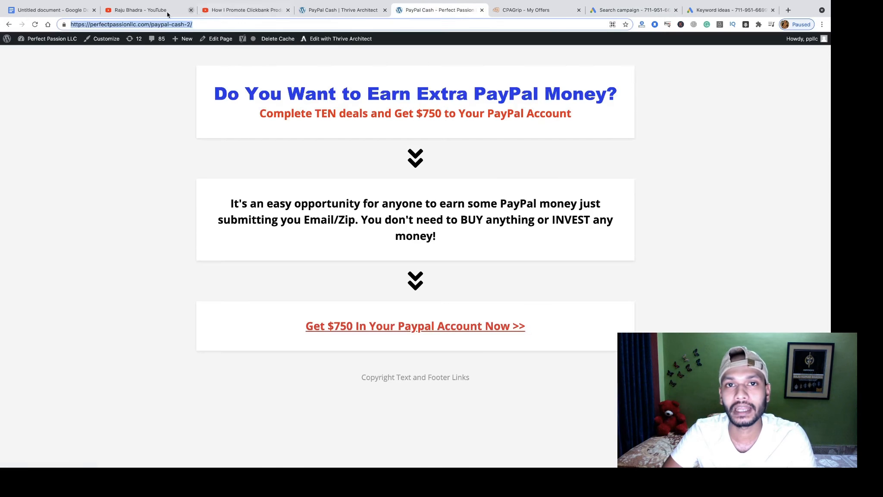
{"action": "left_click", "coordinate": [670, 12]}
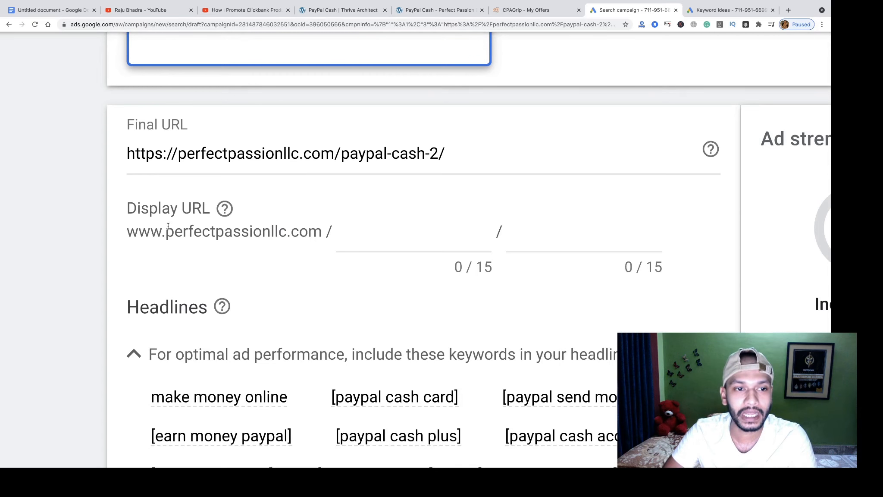
{"action": "left_click", "coordinate": [353, 235]}
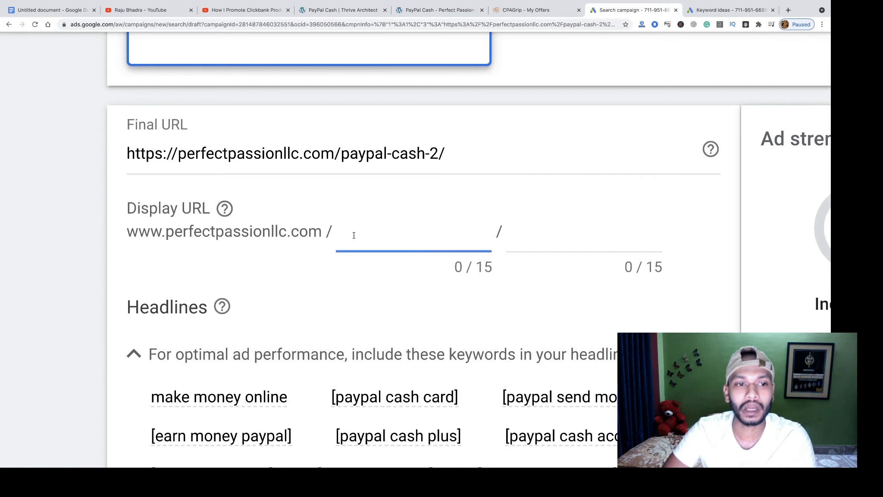
{"action": "type", "text": "payapl"}
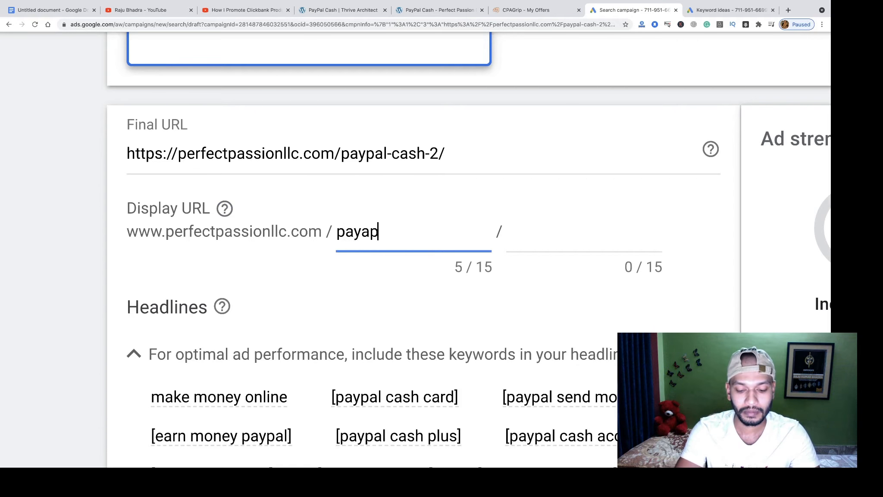
{"action": "left_click", "coordinate": [498, 231]}
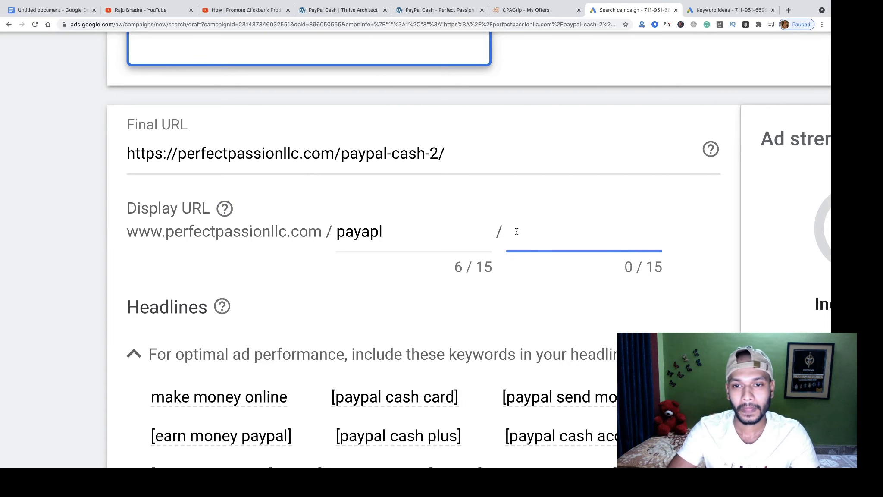
{"action": "type", "text": "cash"}
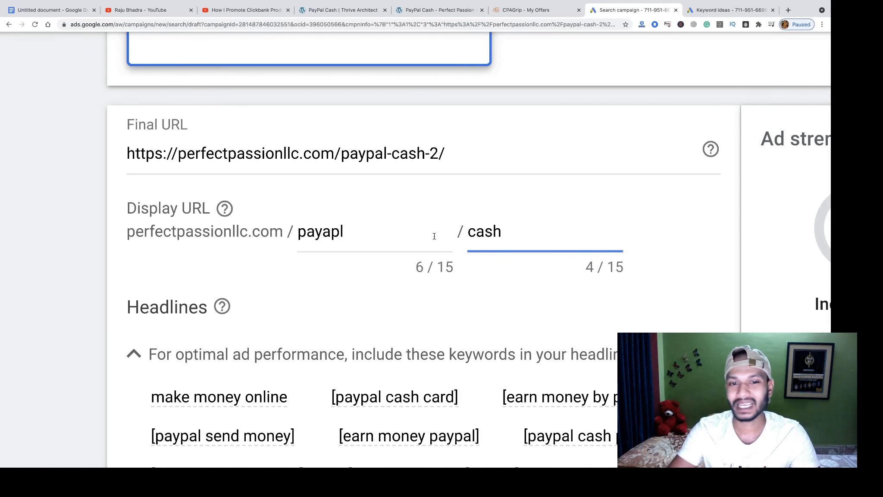
Examine the suggested keywords, the headline and description fields and the prefilled "PayPal Cash" headline of the responsive search ad.
{"action": "scroll", "coordinate": [434, 236], "scroll_direction": "down", "scroll_amount": 2}
{"action": "scroll", "coordinate": [433, 235], "scroll_direction": "down", "scroll_amount": 5}
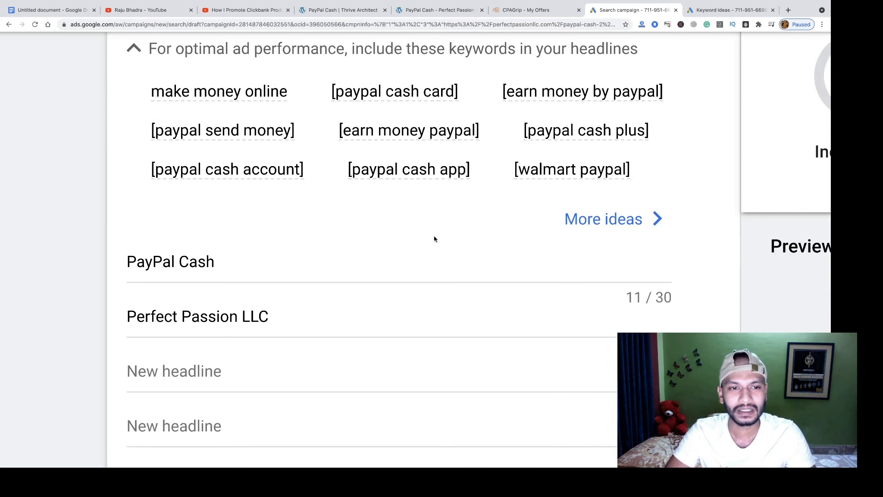
{"action": "scroll", "coordinate": [434, 236], "scroll_direction": "down", "scroll_amount": 1}
{"action": "scroll", "coordinate": [434, 236], "scroll_direction": "up", "scroll_amount": 2}
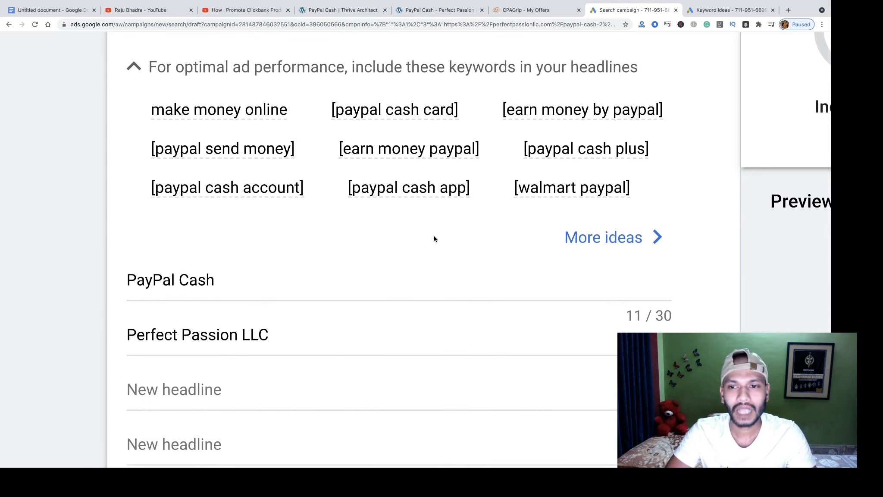
{"action": "scroll", "coordinate": [433, 236], "scroll_direction": "down", "scroll_amount": 1}
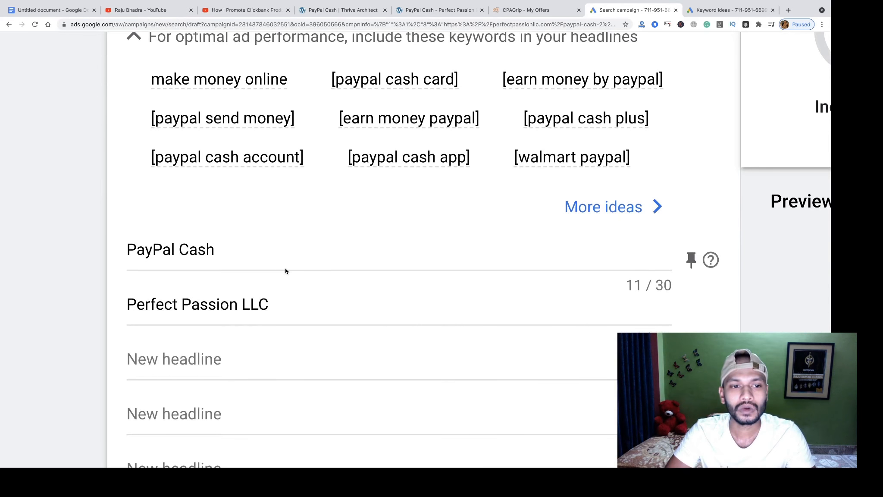
{"action": "scroll", "coordinate": [285, 269], "scroll_direction": "down", "scroll_amount": 5}
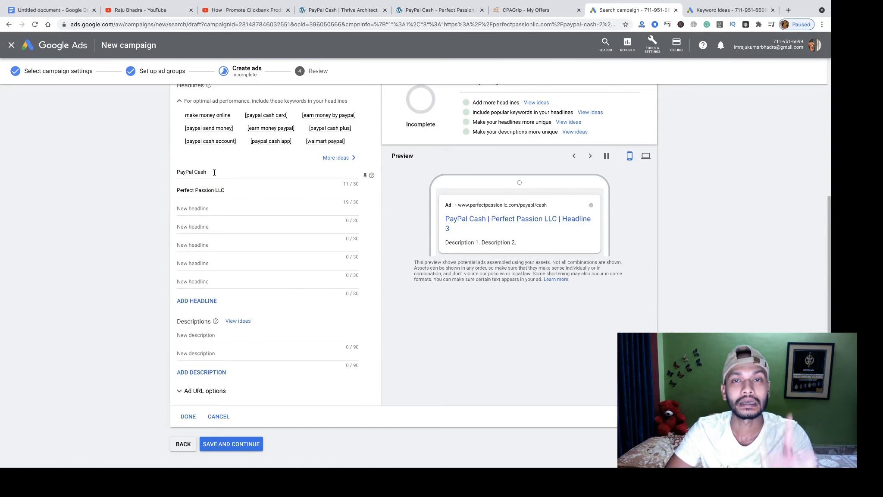
{"action": "scroll", "coordinate": [284, 234], "scroll_direction": "up", "scroll_amount": 3}
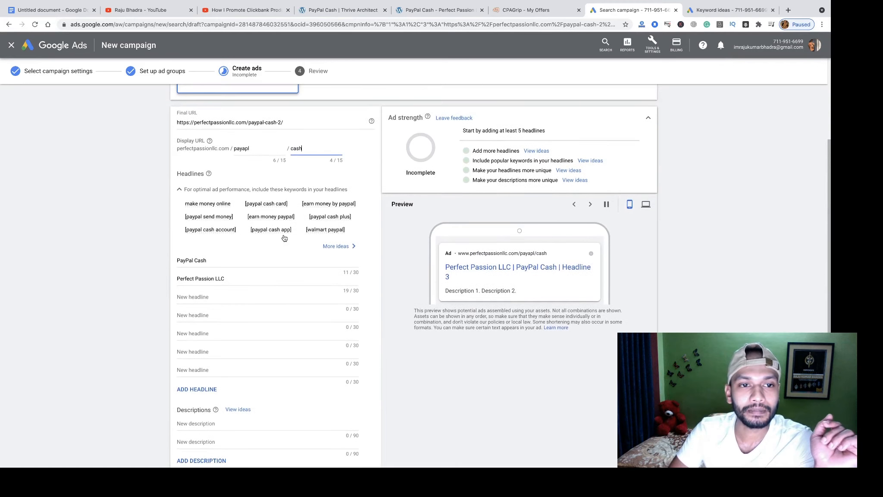
{"action": "left_click", "coordinate": [203, 261]}
{"action": "triple_click", "coordinate": [203, 261]}
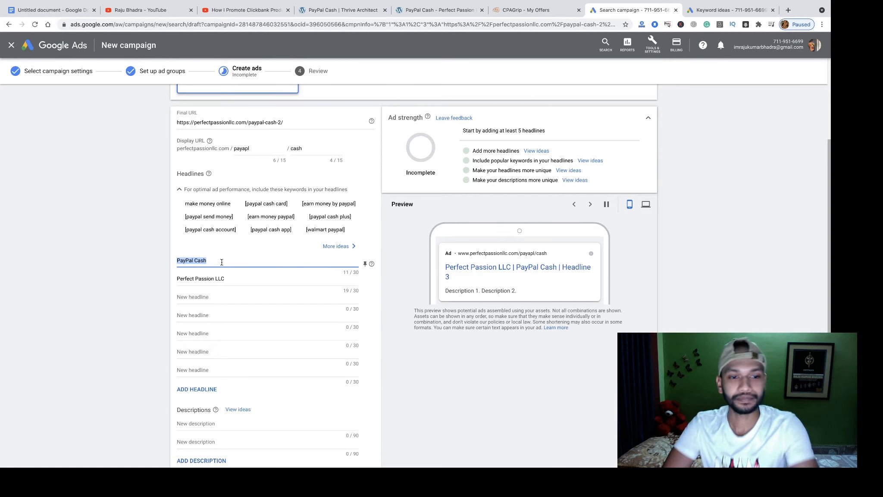
Copy the offer title "Get $750 In Your Paypal Account" from CPAGrip and replace the ad's first headline with it.
{"action": "left_click", "coordinate": [516, 11]}
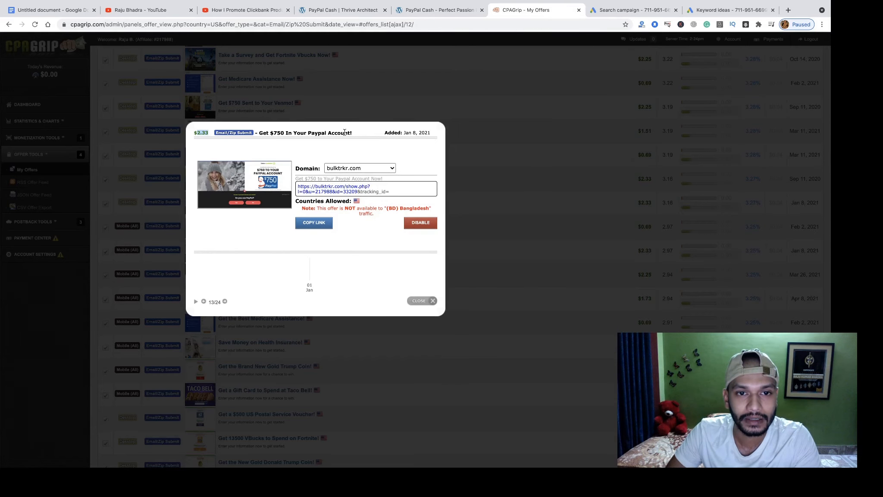
{"action": "left_click_drag", "start_coordinate": [351, 132], "coordinate": [260, 134]}
{"action": "key", "text": "ctrl+c"}
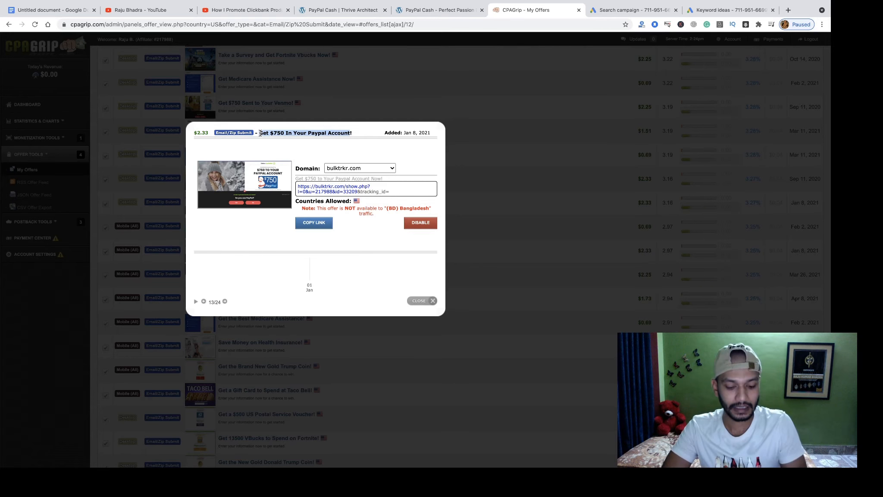
{"action": "left_click", "coordinate": [621, 10]}
{"action": "triple_click", "coordinate": [199, 261]}
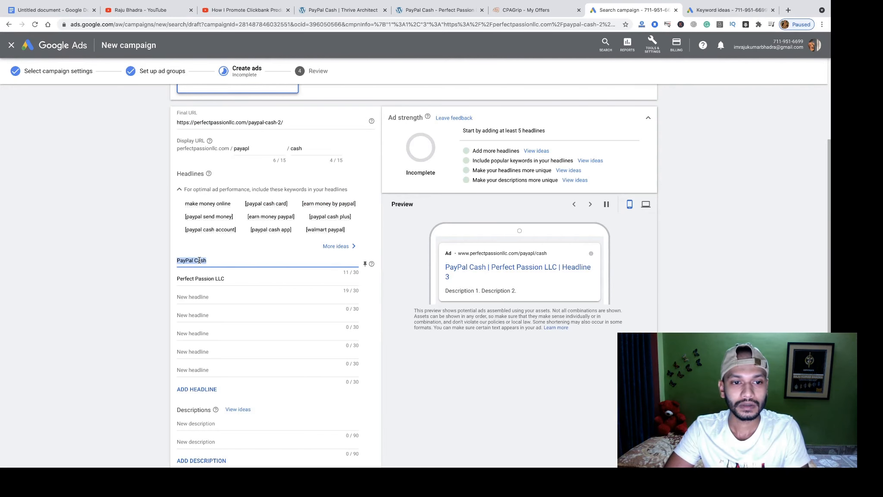
{"action": "key", "text": "ctrl+v"}
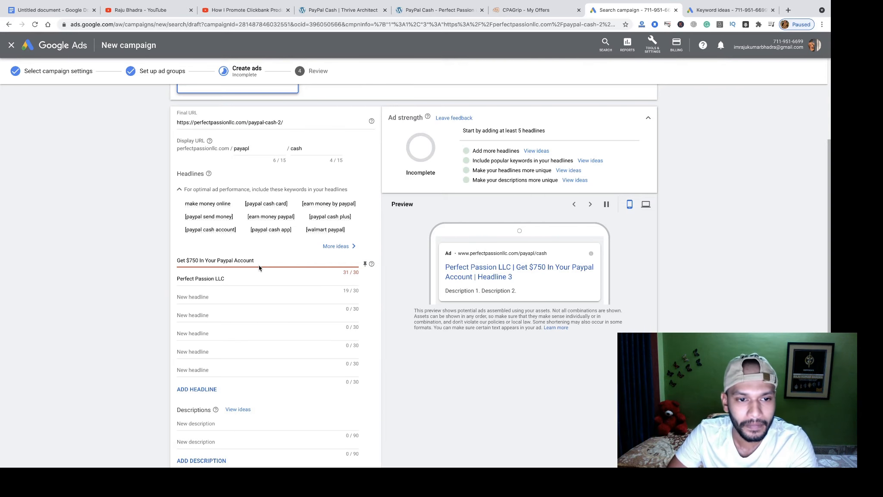
Try to shorten the first headline by removing the word "Your", and put the word back.
{"action": "left_click", "coordinate": [220, 260]}
{"action": "key", "text": "BackSpace"}
{"action": "key", "text": "BackSpace"}
{"action": "key", "text": "BackSpace"}
{"action": "key", "text": "BackSpace"}
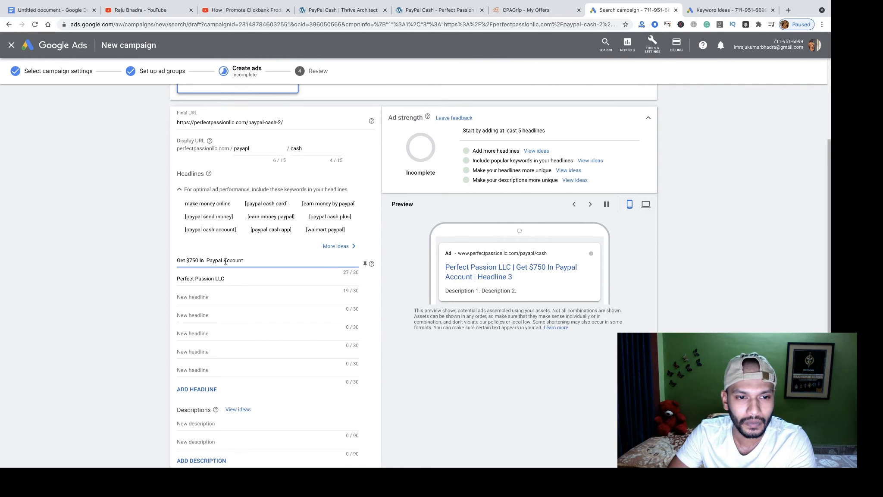
{"action": "left_click", "coordinate": [205, 260]}
{"action": "type", "text": "Your"}
Shorten the first headline to "Get $750 In Your Paypal" by removing the word "Account".
{"action": "double_click", "coordinate": [237, 260]}
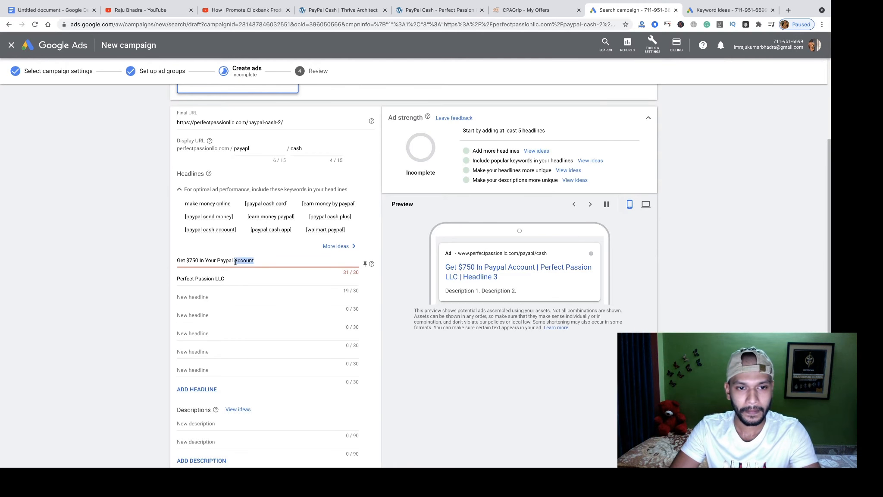
{"action": "key", "text": "BackSpace"}
{"action": "key", "text": "BackSpace"}
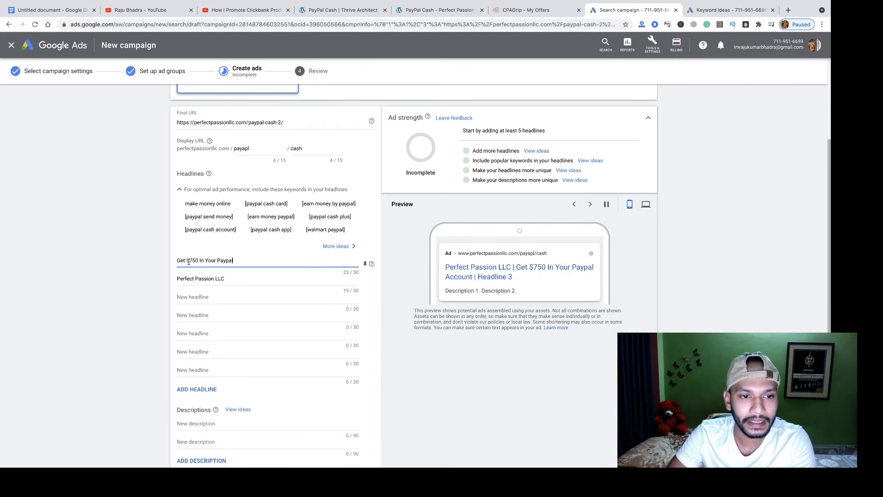
{"action": "left_click_drag", "start_coordinate": [187, 260], "coordinate": [201, 261]}
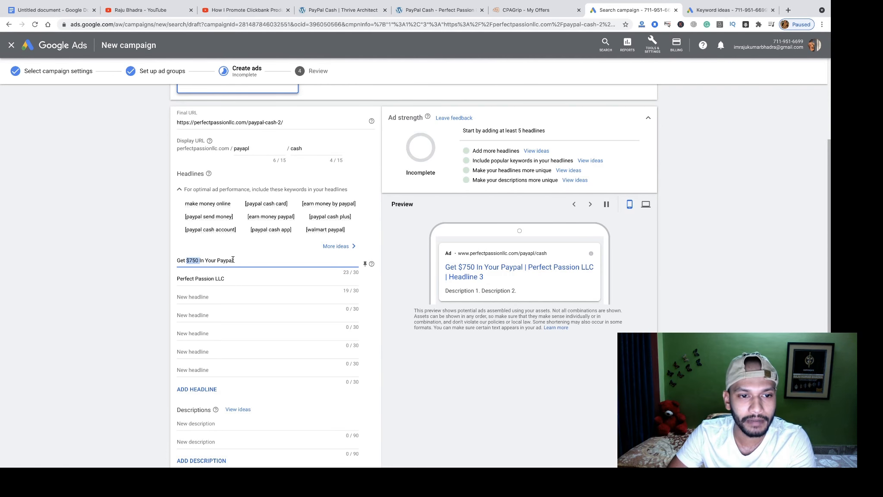
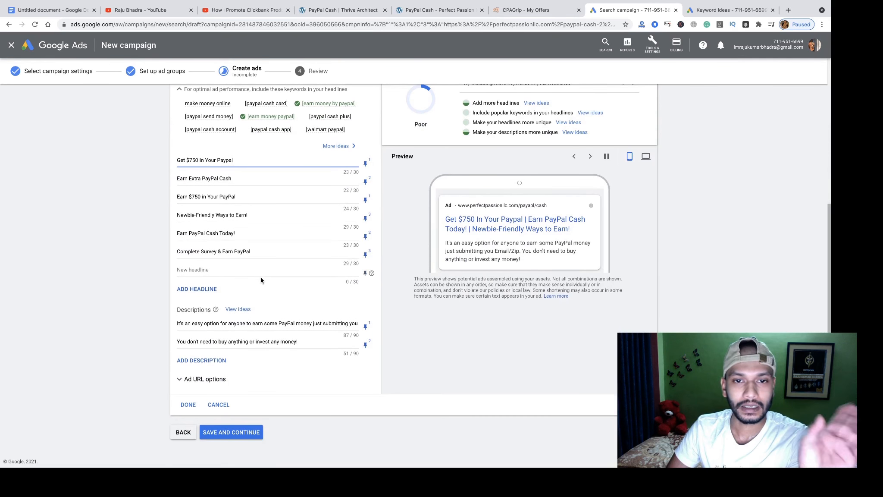
Save the responsive search ad with its pinned headlines and descriptions and continue to the campaign review.
{"action": "left_click", "coordinate": [218, 437]}
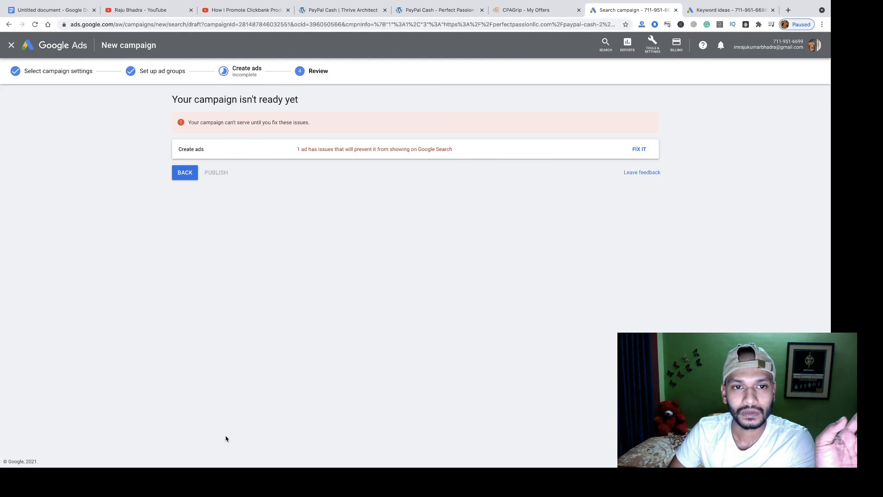
Reopen the ad flagged in the campaign review and end its second description with a period instead of an exclamation mark.
{"action": "left_click", "coordinate": [640, 151]}
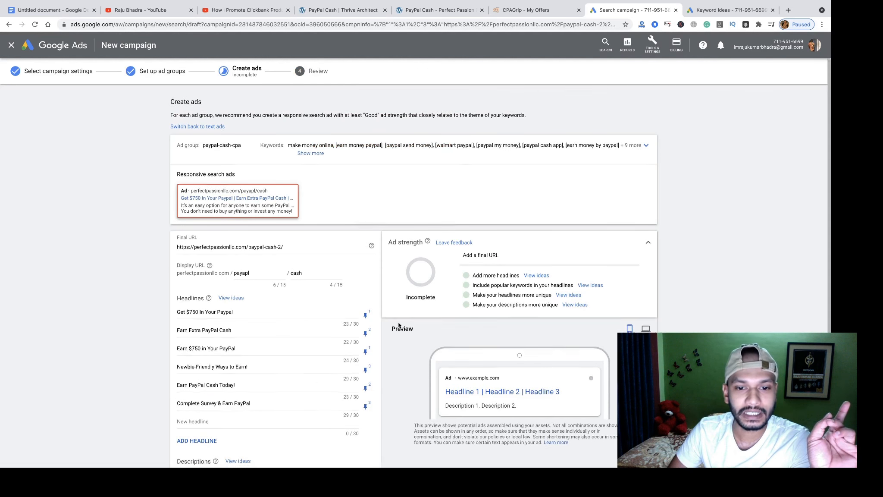
{"action": "scroll", "coordinate": [399, 325], "scroll_direction": "down", "scroll_amount": 4}
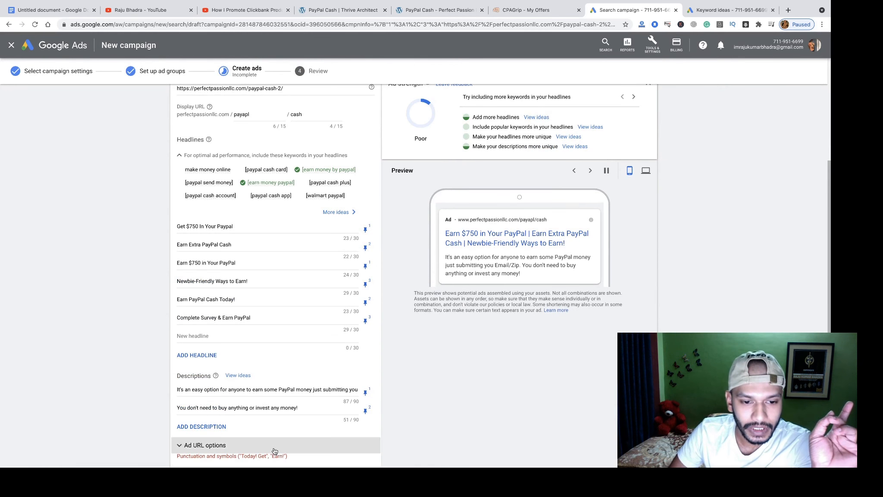
{"action": "left_click", "coordinate": [302, 408]}
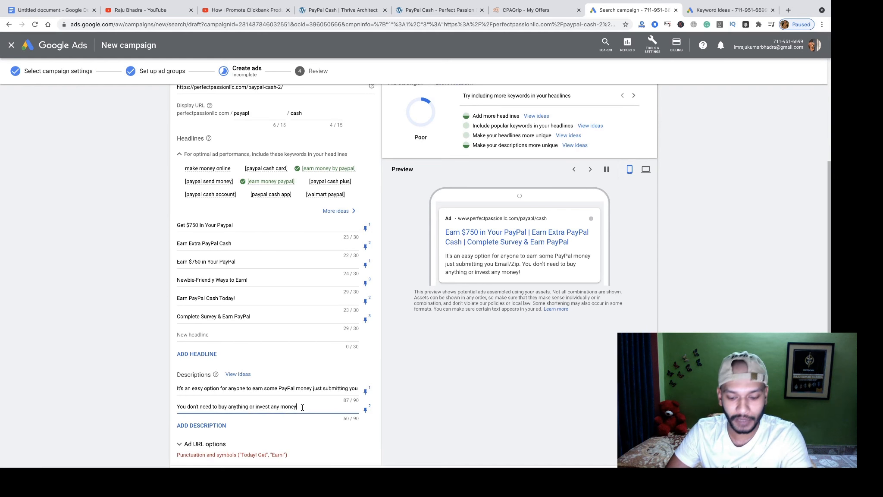
{"action": "type", "text": "."}
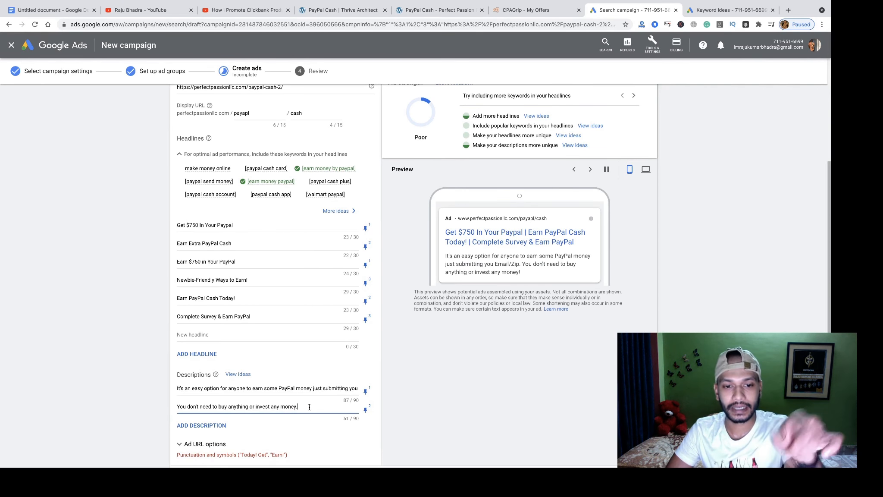
{"action": "scroll", "coordinate": [305, 408], "scroll_direction": "down", "scroll_amount": 1}
{"action": "scroll", "coordinate": [306, 409], "scroll_direction": "down", "scroll_amount": 1}
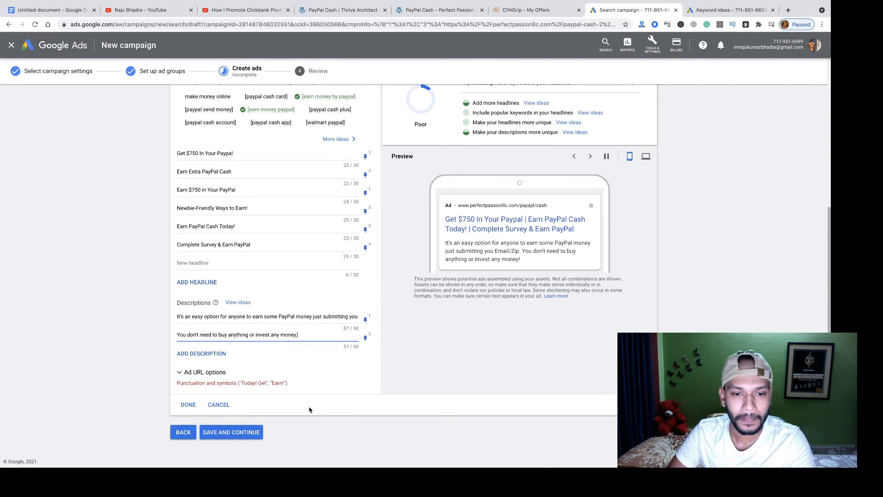
{"action": "left_click_drag", "start_coordinate": [280, 314], "coordinate": [357, 316]}
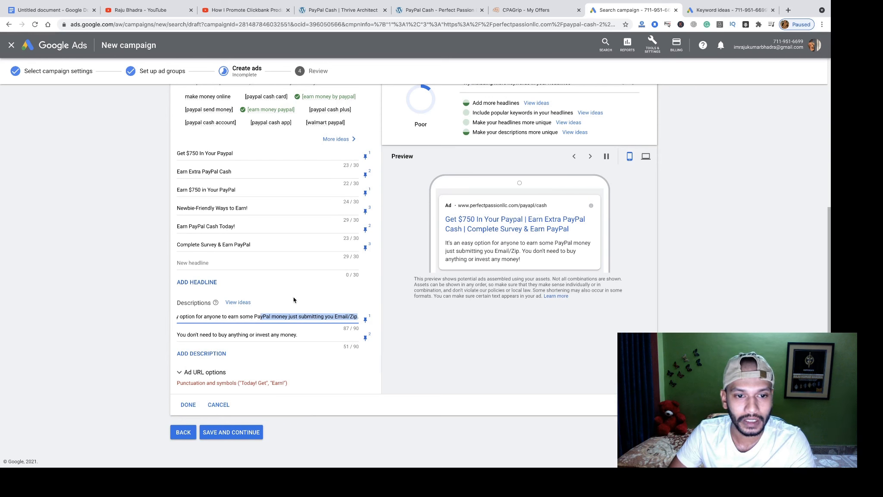
{"action": "left_click", "coordinate": [315, 339]}
Remove the exclamation marks so the two headlines read "Earn PayPal Cash Today" and "Newbie-Friendly Ways to Earn".
{"action": "scroll", "coordinate": [280, 306], "scroll_direction": "up", "scroll_amount": 3}
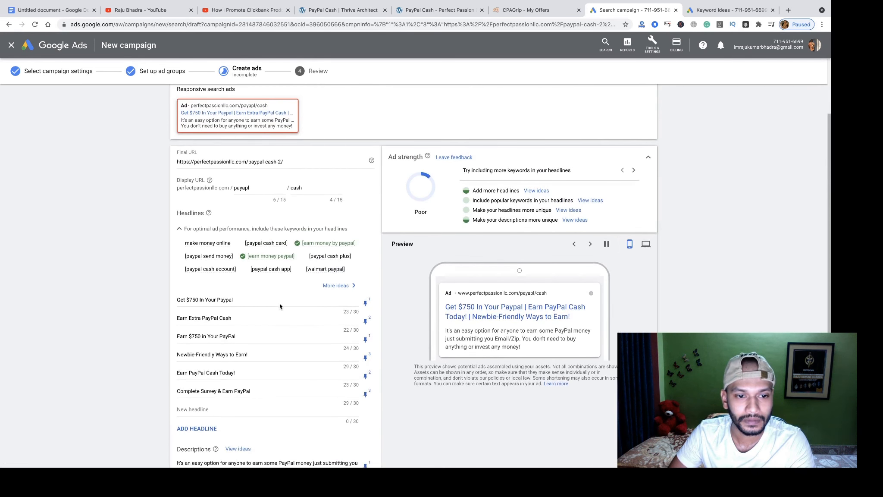
{"action": "scroll", "coordinate": [280, 306], "scroll_direction": "down", "scroll_amount": 1}
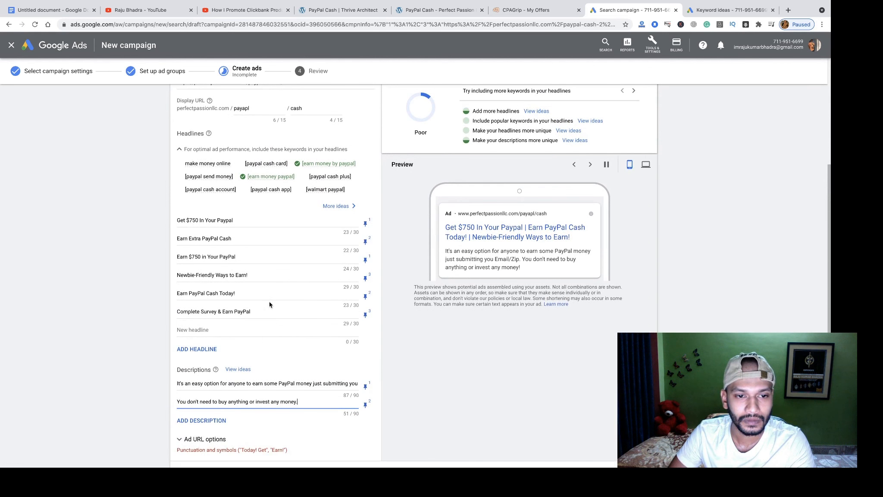
{"action": "left_click", "coordinate": [244, 294]}
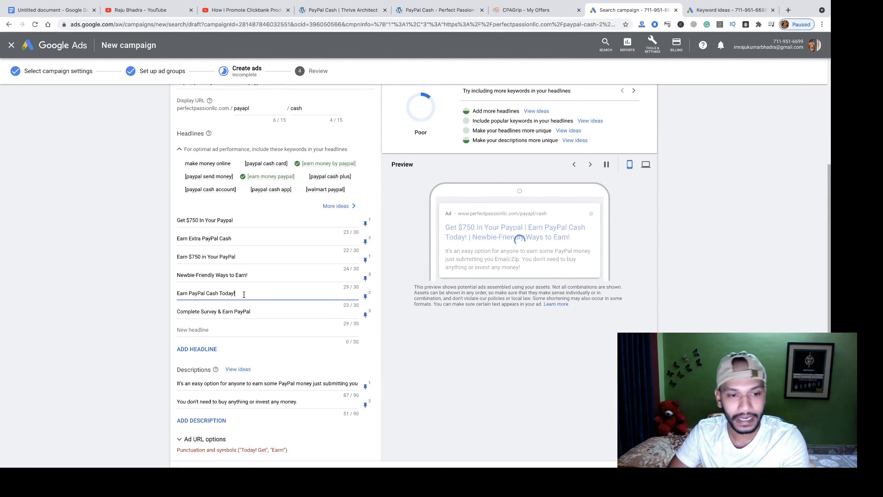
{"action": "key", "text": "BackSpace"}
{"action": "left_click", "coordinate": [247, 277]}
{"action": "key", "text": "BackSpace"}
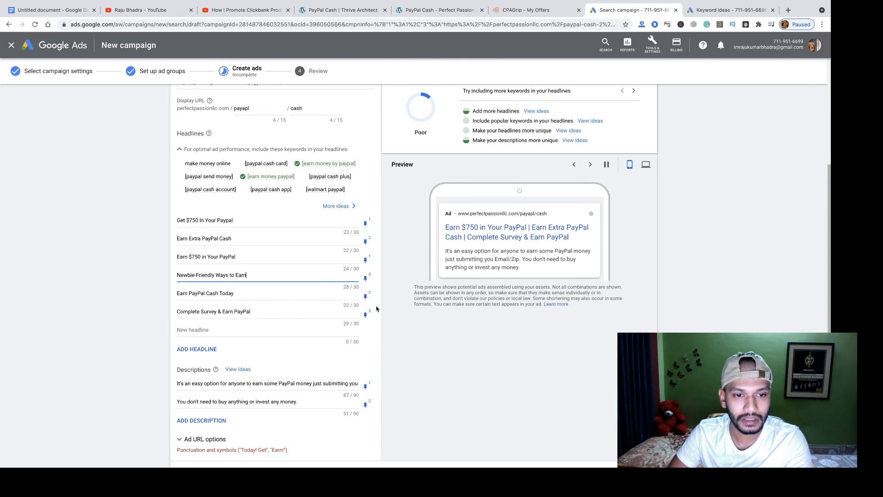
Save the corrected responsive search ad and publish the campaign from the review page.
{"action": "scroll", "coordinate": [385, 319], "scroll_direction": "down", "scroll_amount": 1}
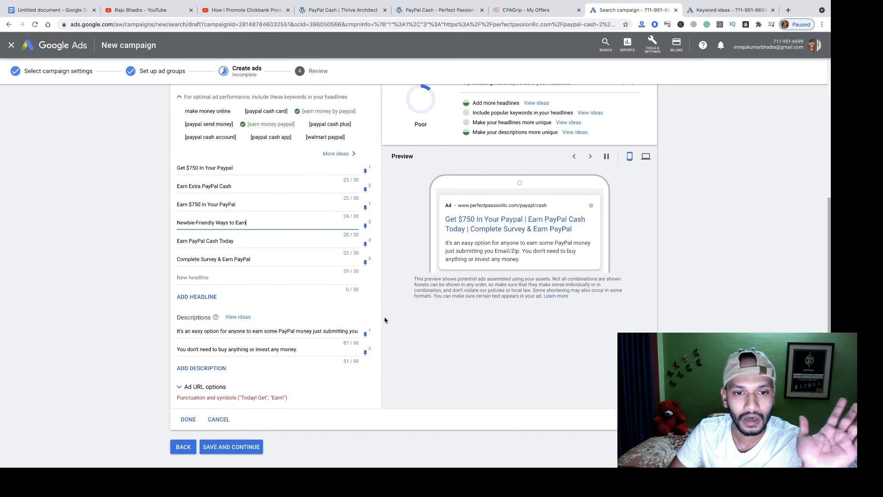
{"action": "left_click", "coordinate": [222, 433]}
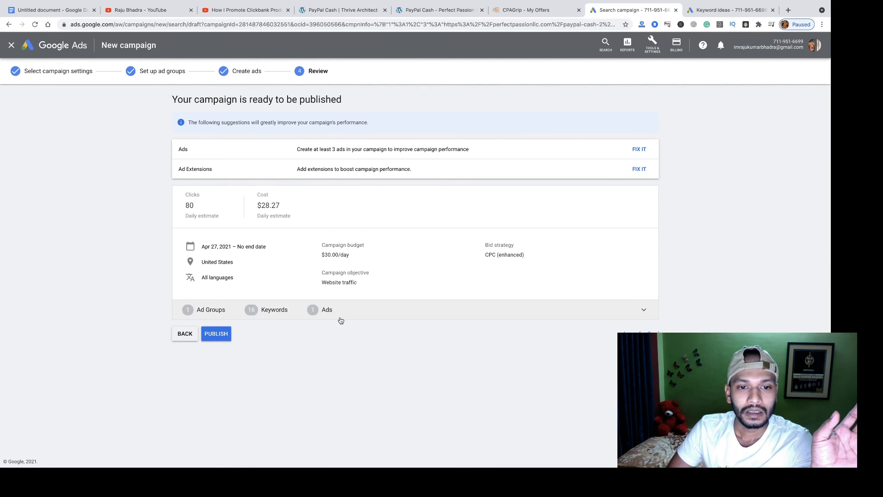
{"action": "scroll", "coordinate": [359, 352], "scroll_direction": "up", "scroll_amount": 2}
{"action": "scroll", "coordinate": [284, 270], "scroll_direction": "down", "scroll_amount": 1}
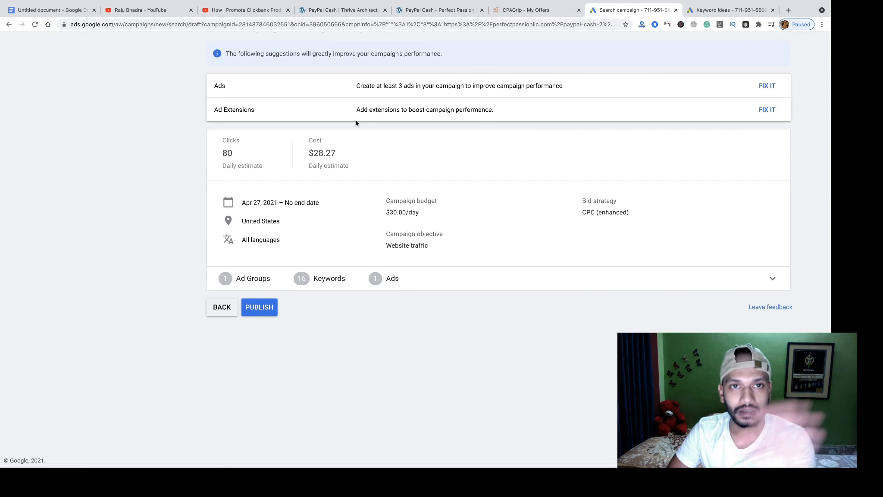
{"action": "left_click", "coordinate": [257, 307]}
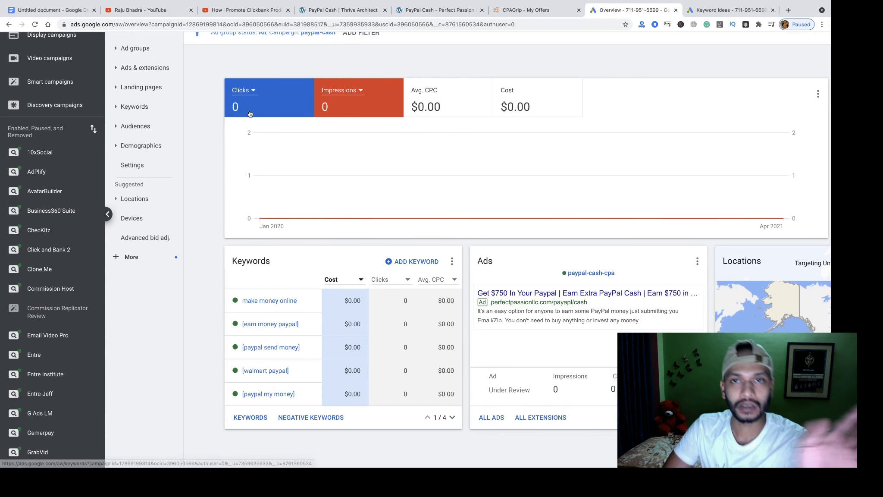
Pause the broad match keyword "make money online" in the campaign's search keywords.
{"action": "left_click", "coordinate": [136, 108]}
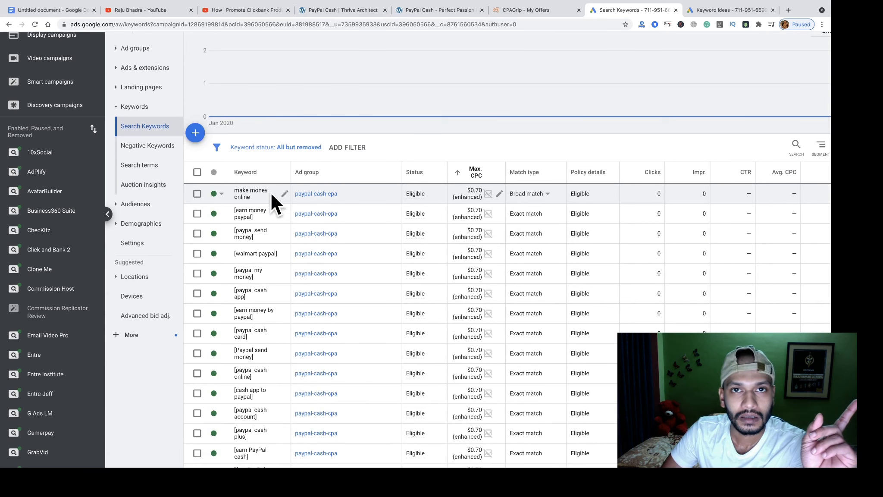
{"action": "scroll", "coordinate": [273, 199], "scroll_direction": "down", "scroll_amount": 3}
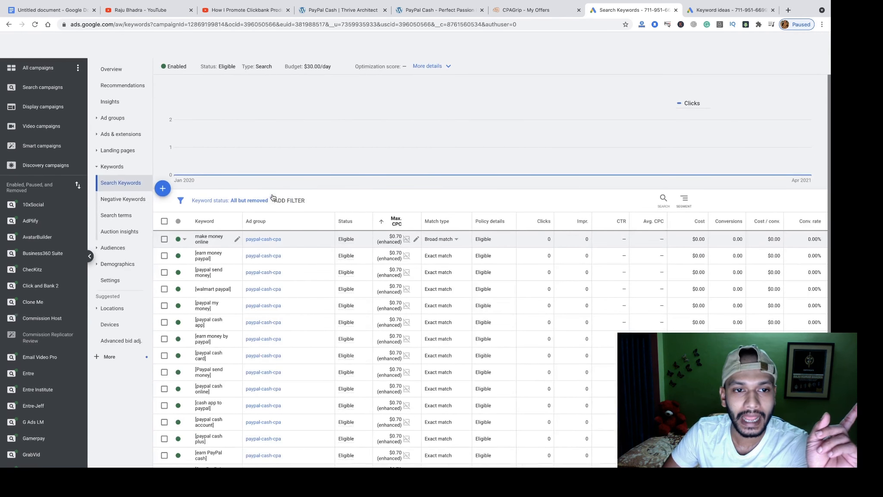
{"action": "scroll", "coordinate": [261, 221], "scroll_direction": "up", "scroll_amount": 5}
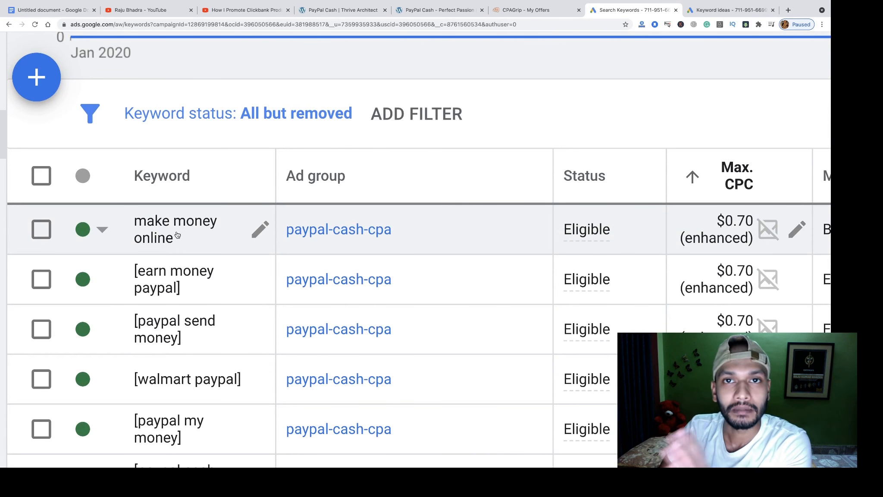
{"action": "left_click", "coordinate": [103, 233]}
{"action": "left_click", "coordinate": [123, 292]}
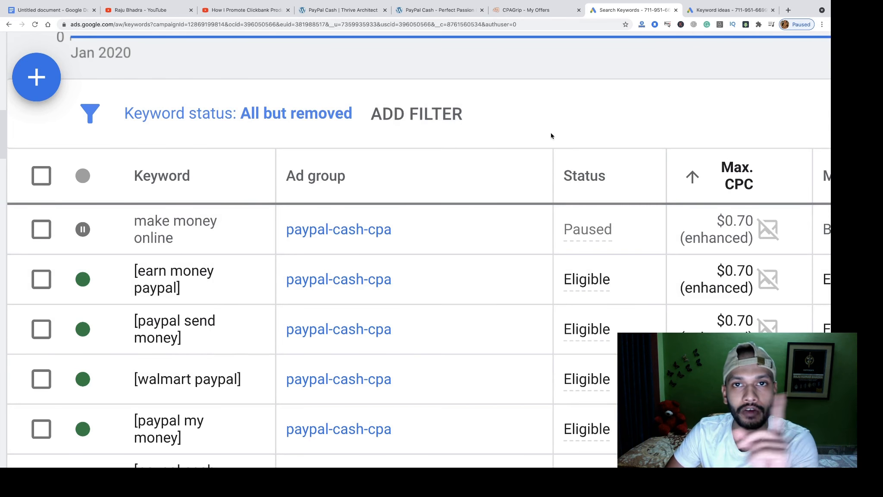
Look at the $750 PayPal offer's details in CPAGrip and return to the campaign's search keywords in Google Ads.
{"action": "key", "text": "ctrl+0"}
{"action": "left_click", "coordinate": [494, 13]}
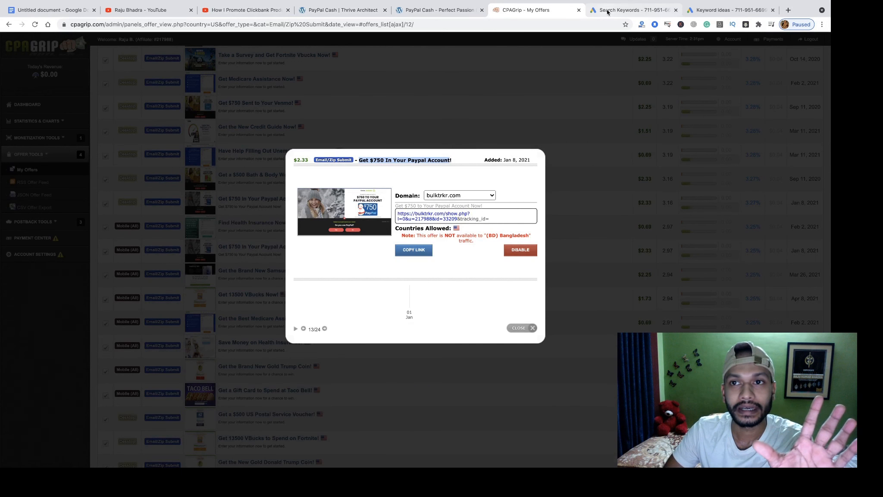
{"action": "left_click", "coordinate": [625, 10]}
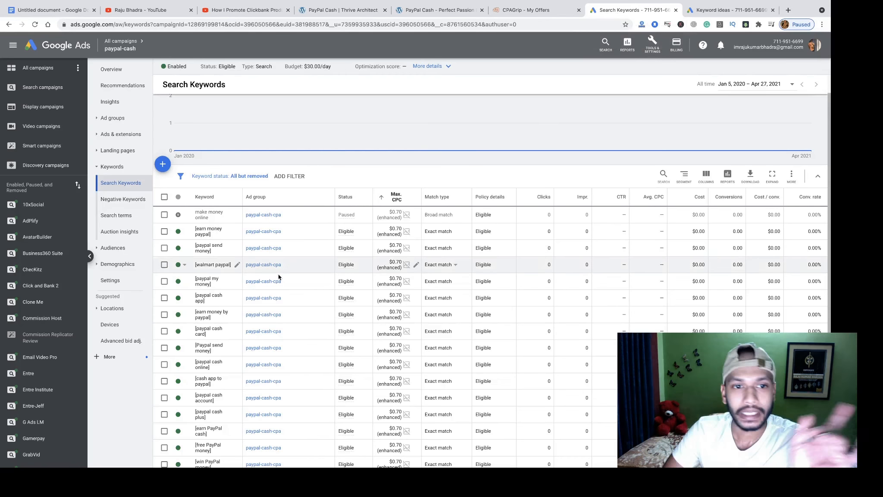
Decrease the campaign's bid adjustment for mobile phones by 90% and save it.
{"action": "left_click", "coordinate": [113, 325]}
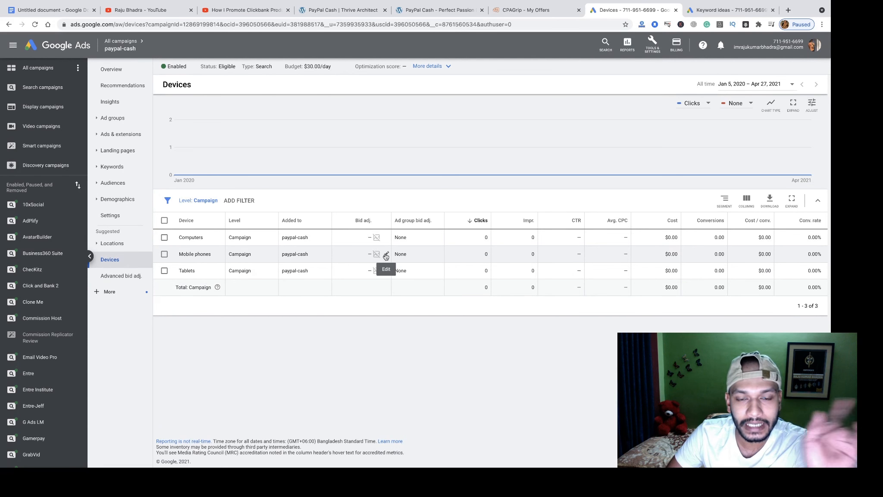
{"action": "left_click", "coordinate": [385, 255]}
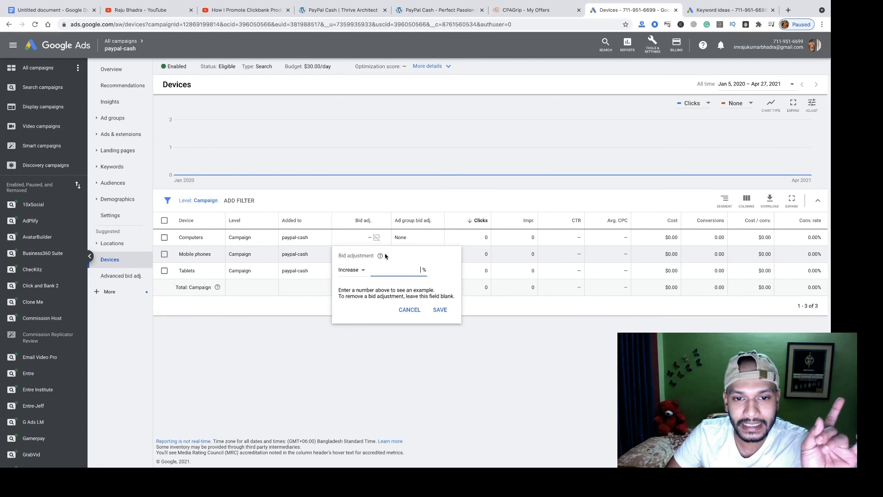
{"action": "left_click", "coordinate": [354, 275]}
{"action": "left_click", "coordinate": [349, 288]}
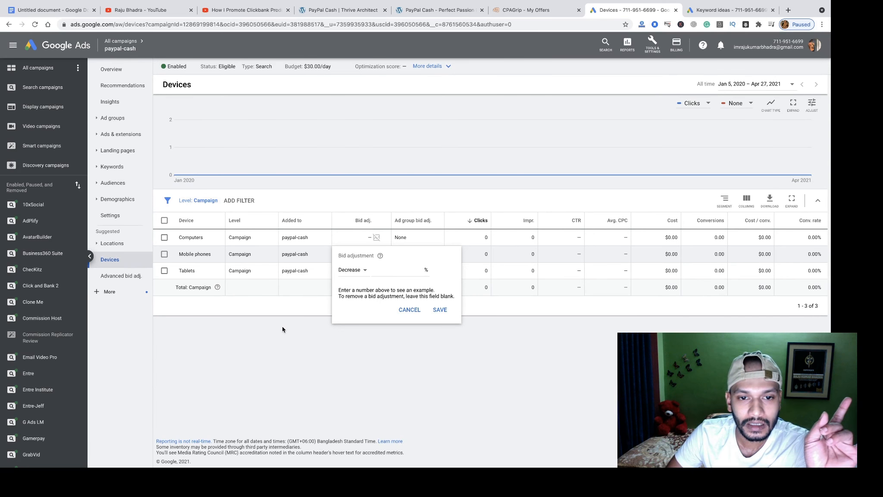
{"action": "scroll", "coordinate": [282, 327], "scroll_direction": "up", "scroll_amount": 2}
{"action": "scroll", "coordinate": [282, 326], "scroll_direction": "right", "scroll_amount": 3}
{"action": "scroll", "coordinate": [282, 327], "scroll_direction": "left", "scroll_amount": 2}
{"action": "scroll", "coordinate": [195, 316], "scroll_direction": "right", "scroll_amount": 1}
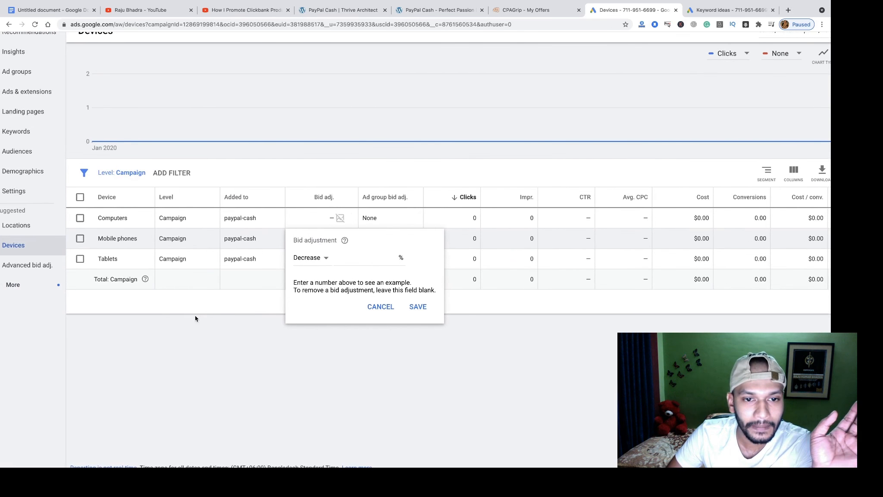
{"action": "scroll", "coordinate": [195, 317], "scroll_direction": "down", "scroll_amount": 1}
{"action": "left_click", "coordinate": [369, 225]}
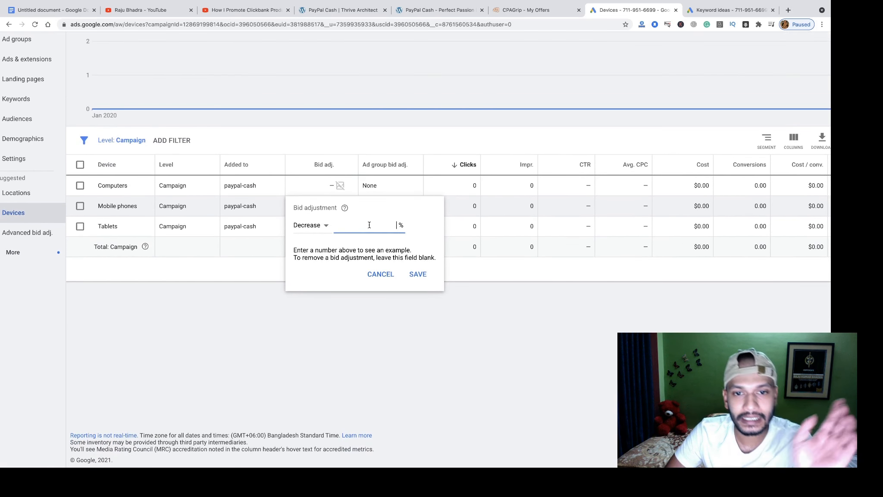
{"action": "type", "text": "90"}
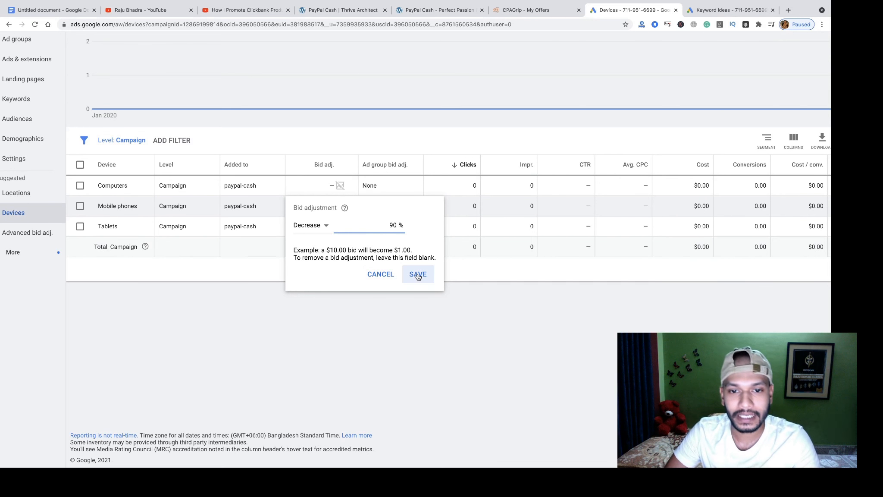
{"action": "left_click", "coordinate": [417, 275]}
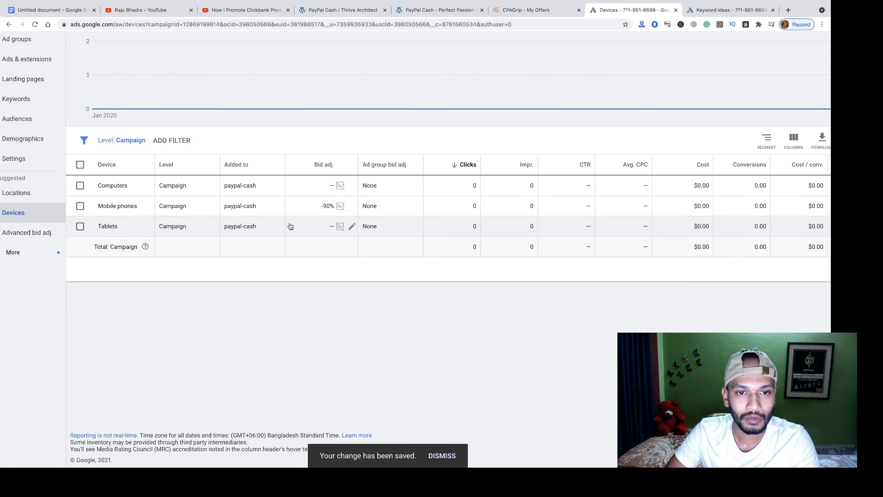
Decrease the campaign's bid adjustment for tablets by 90% and save it.
{"action": "left_click", "coordinate": [352, 226]}
{"action": "left_click", "coordinate": [318, 250]}
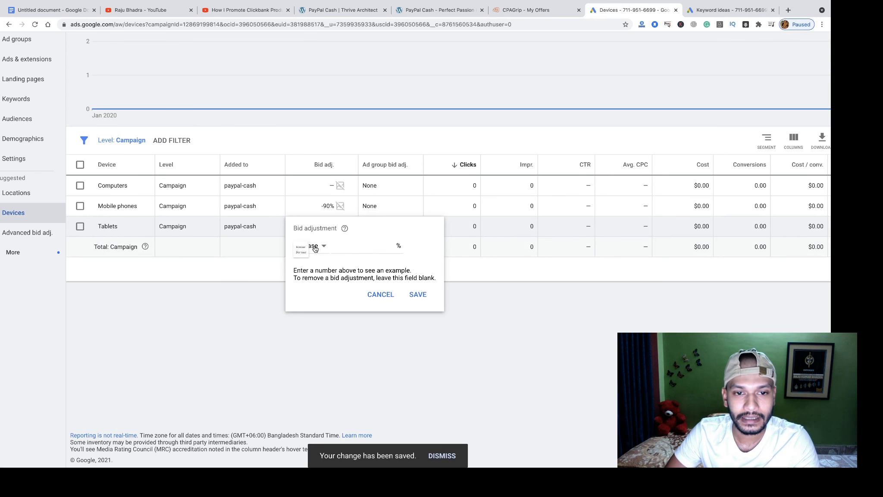
{"action": "left_click", "coordinate": [312, 274]}
{"action": "type", "text": "90"}
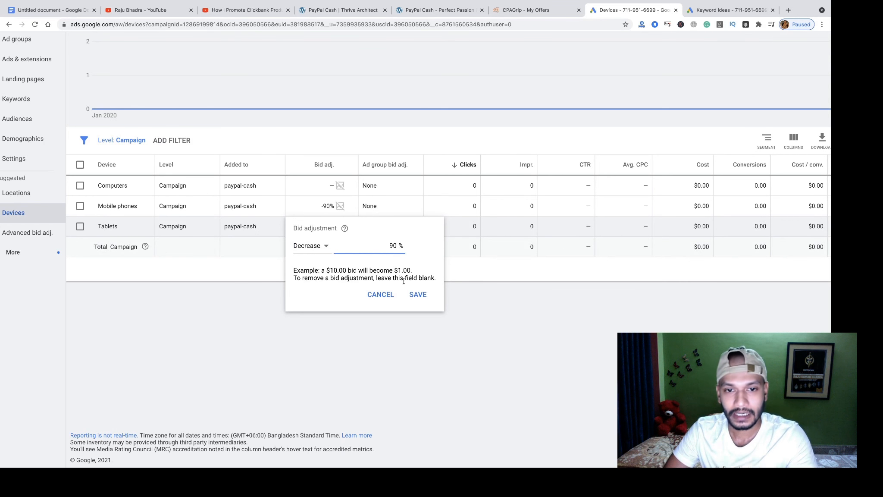
{"action": "key", "text": "Return"}
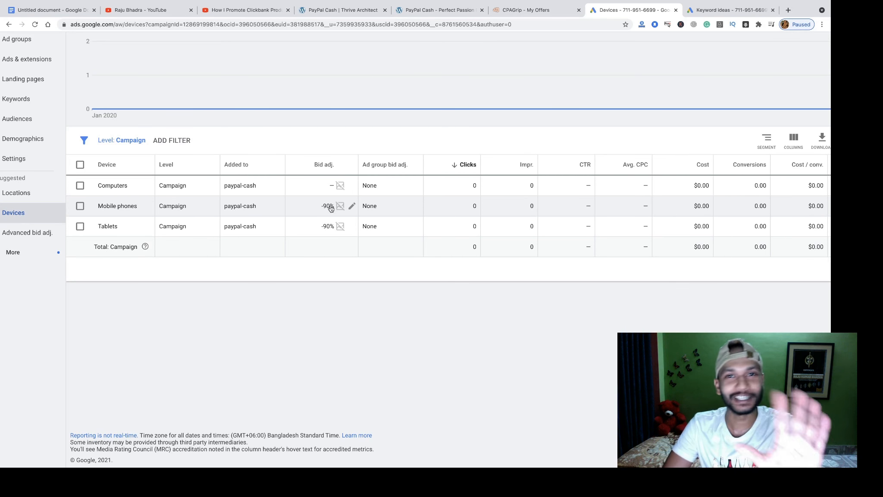
Review the campaign's device bid adjustments and search keywords, and switch to the YouTube channel's videos page.
{"action": "mouse_move", "coordinate": [340, 209]}
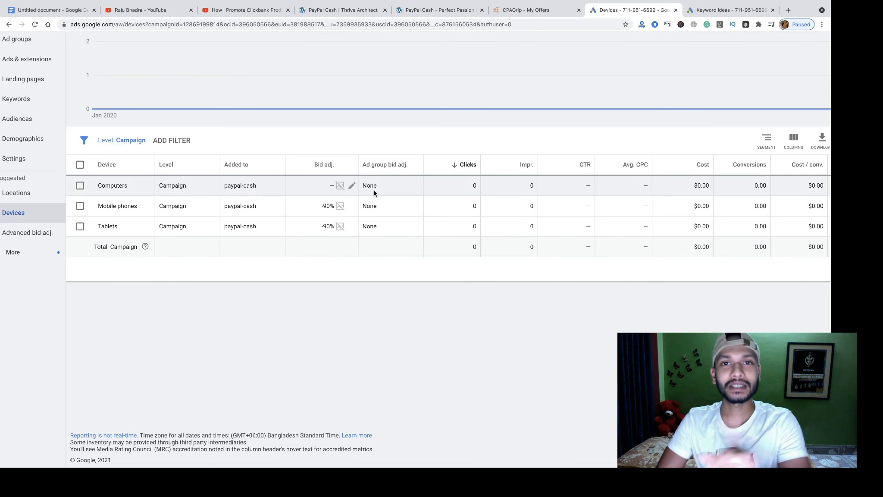
{"action": "key", "text": "ctrl+minus"}
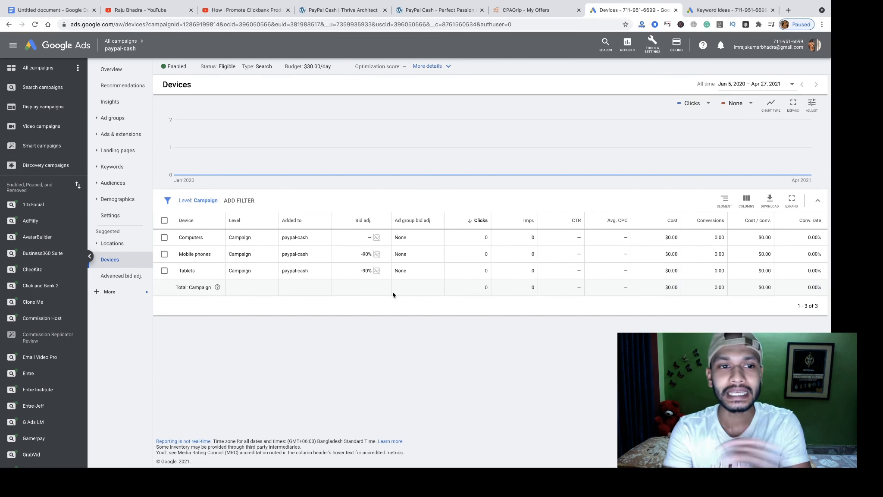
{"action": "left_click", "coordinate": [127, 168]}
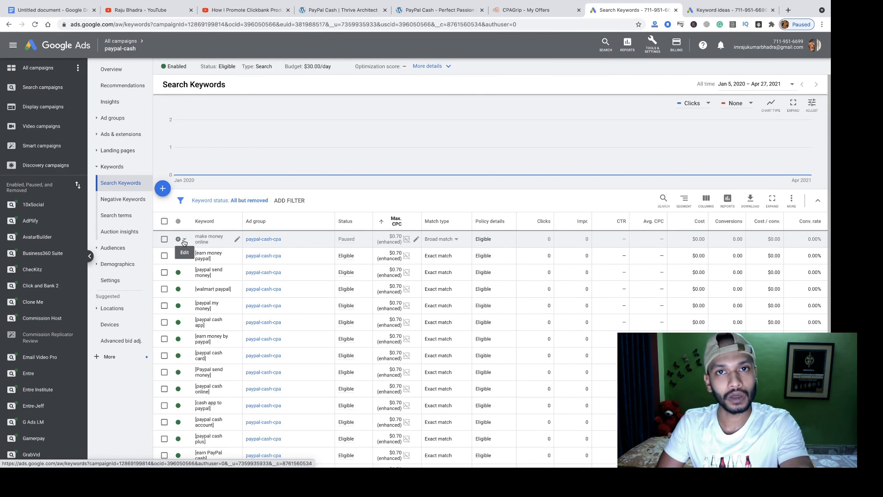
{"action": "left_click", "coordinate": [103, 328]}
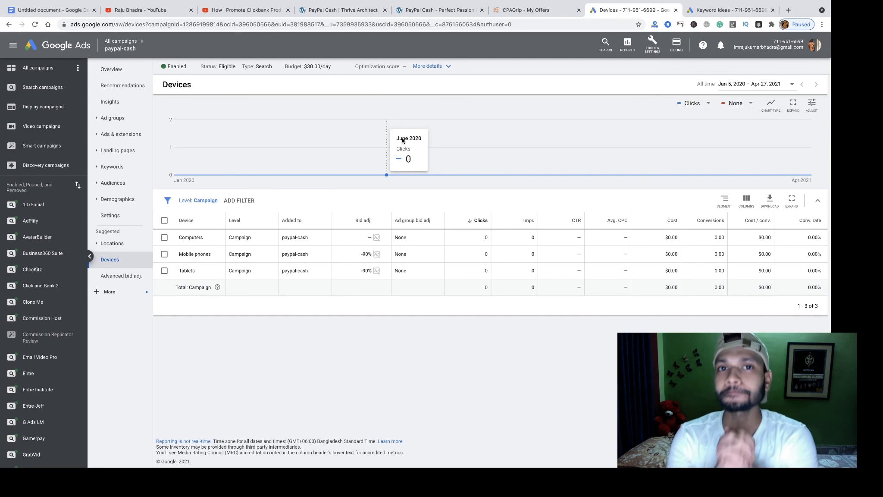
{"action": "left_click", "coordinate": [133, 10]}
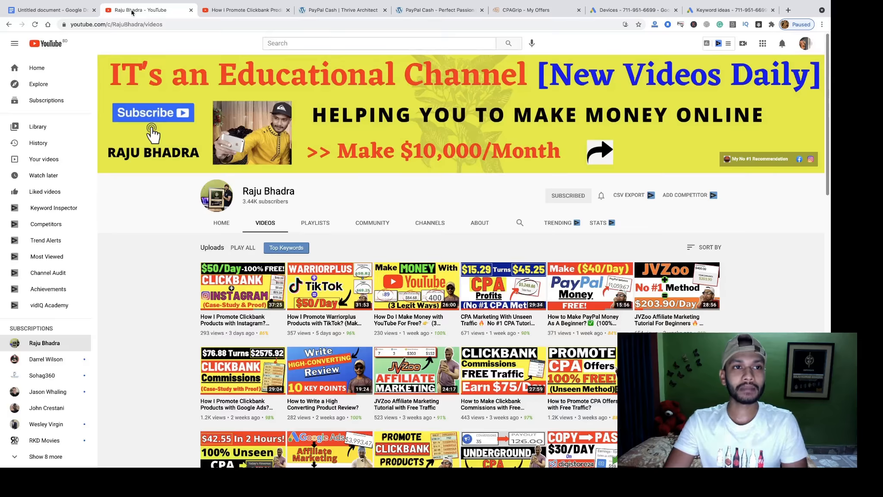
Look through the YouTube channel's uploaded videos and the resource links in the description of its Clickbank promotion video.
{"action": "left_click_drag", "start_coordinate": [321, 194], "coordinate": [243, 191]}
{"action": "left_click", "coordinate": [368, 198]}
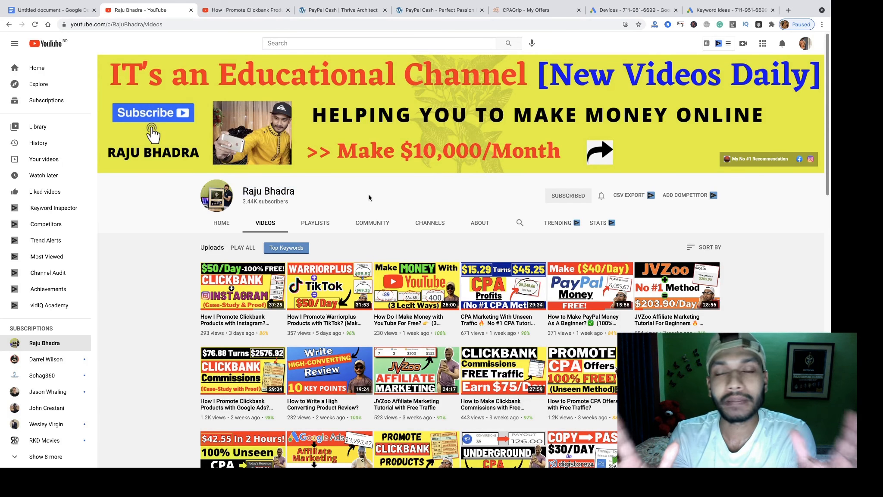
{"action": "scroll", "coordinate": [379, 280], "scroll_direction": "down", "scroll_amount": 1}
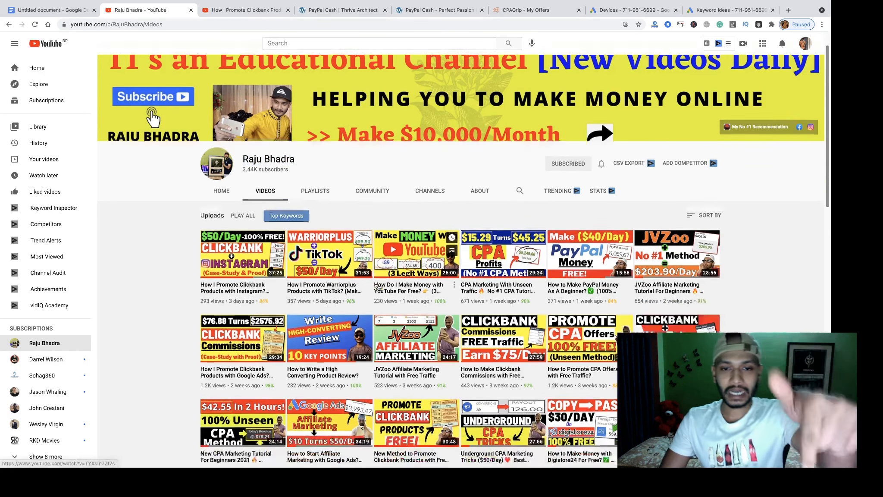
{"action": "scroll", "coordinate": [379, 287], "scroll_direction": "down", "scroll_amount": 10}
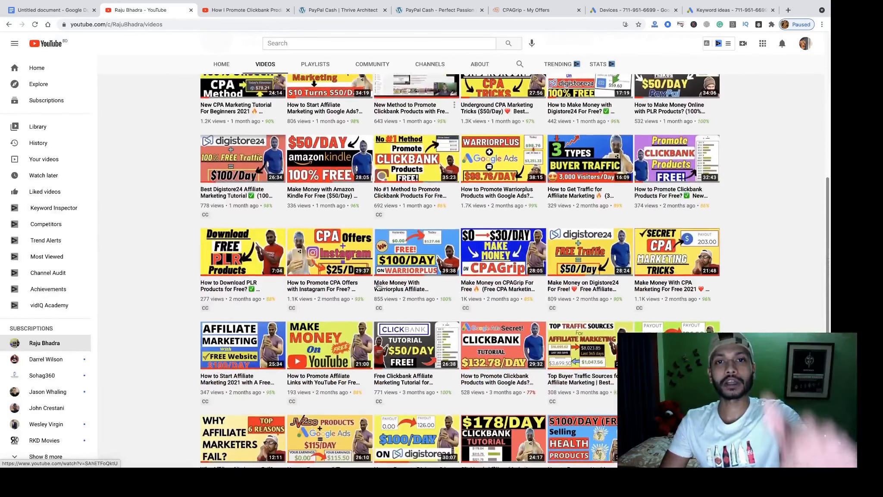
{"action": "scroll", "coordinate": [378, 287], "scroll_direction": "up", "scroll_amount": 10}
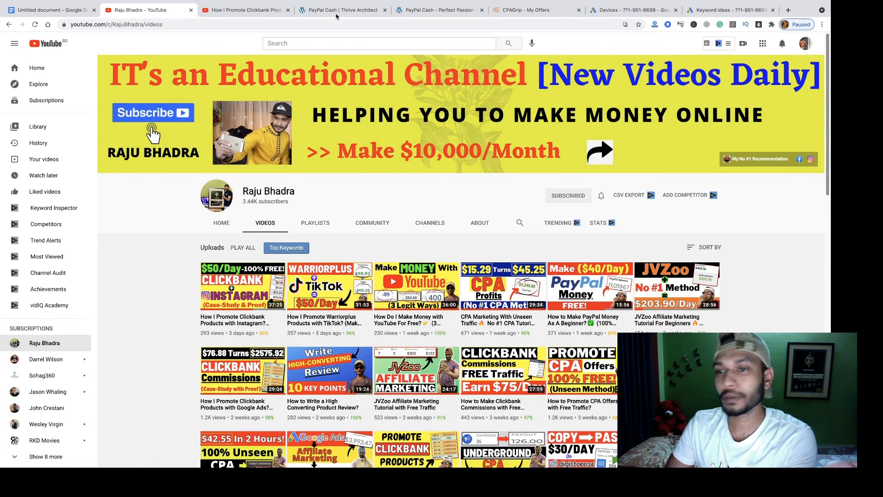
{"action": "left_click", "coordinate": [244, 9]}
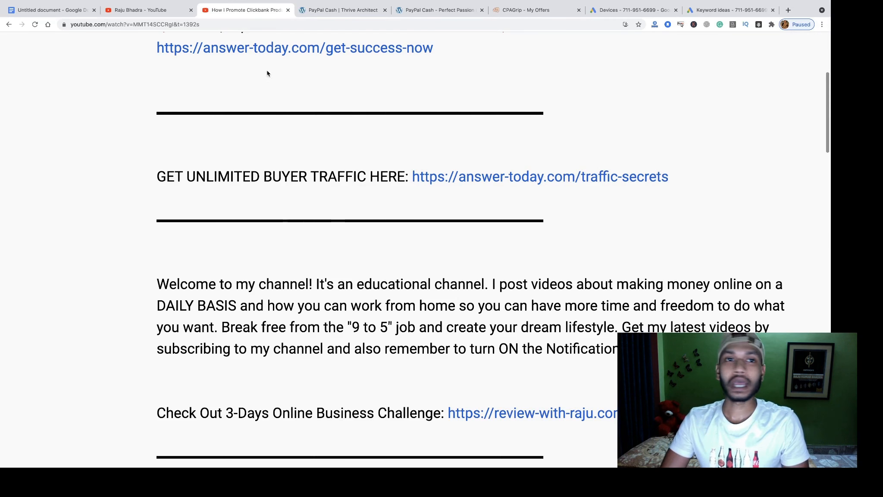
{"action": "left_click", "coordinate": [124, 14]}
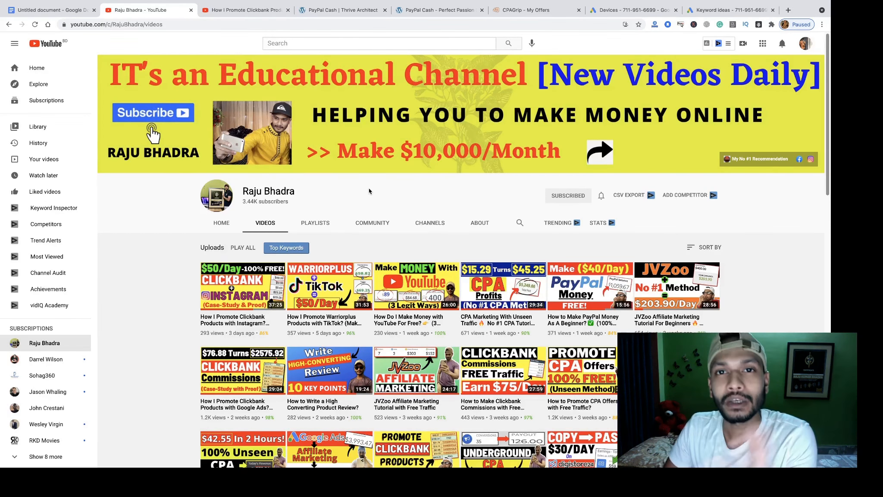
Review the keywords, ad, devices and locations on the paypal-cash campaign's overview in Google Ads, and return to the YouTube channel's videos page.
{"action": "left_click", "coordinate": [664, 11]}
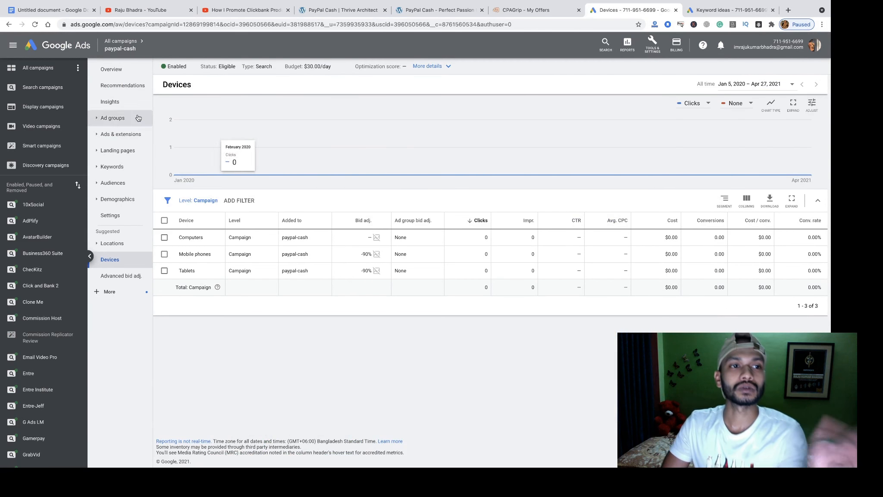
{"action": "left_click", "coordinate": [115, 73]}
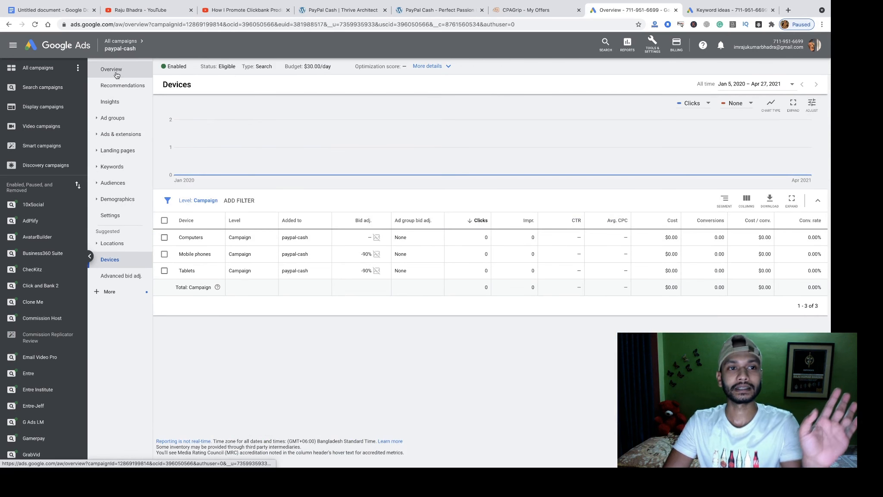
{"action": "scroll", "coordinate": [441, 214], "scroll_direction": "down", "scroll_amount": 3}
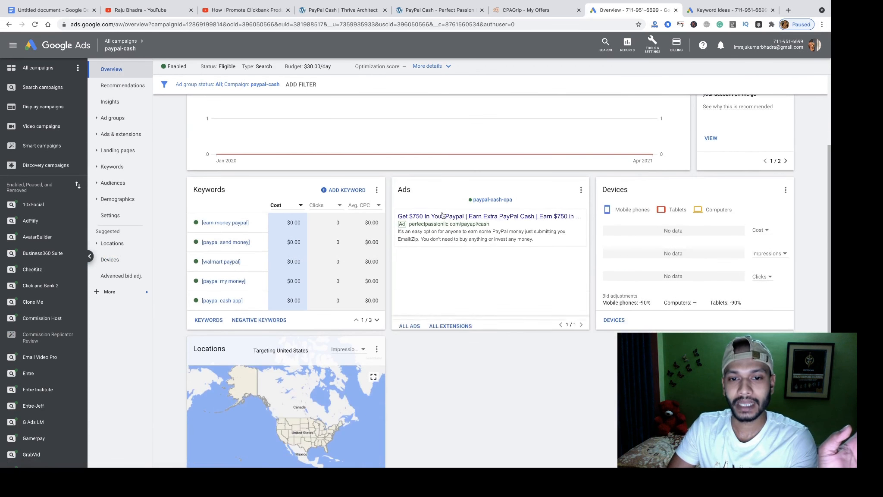
{"action": "mouse_move", "coordinate": [506, 222]}
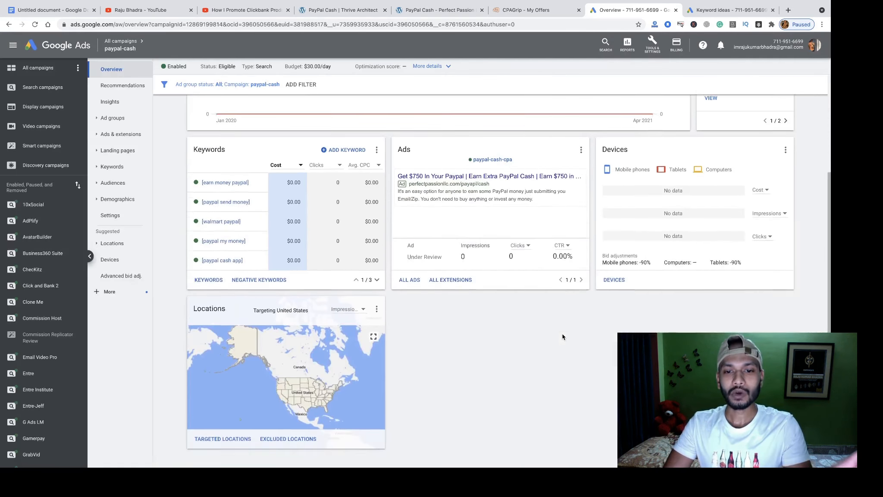
{"action": "scroll", "coordinate": [563, 336], "scroll_direction": "down", "scroll_amount": 2}
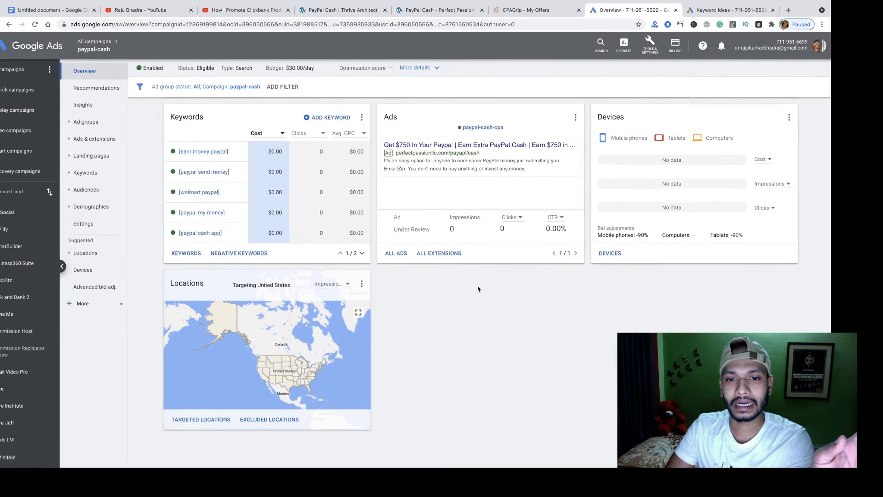
{"action": "scroll", "coordinate": [477, 286], "scroll_direction": "down", "scroll_amount": 3}
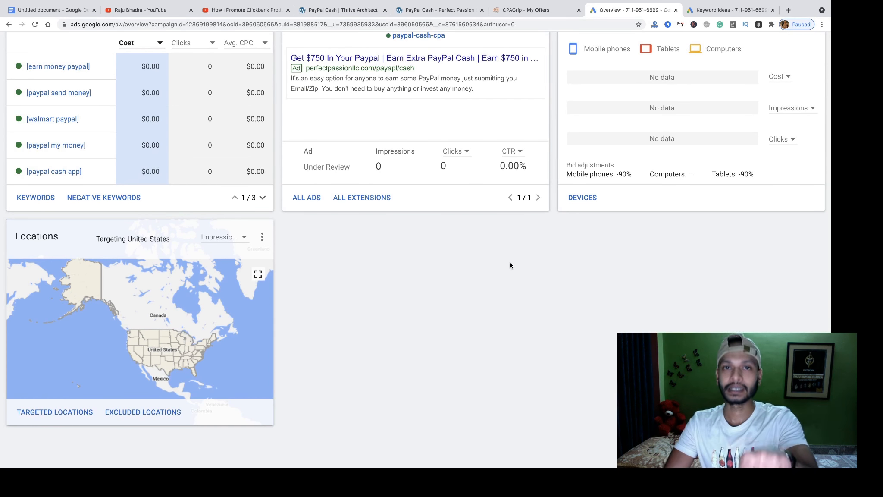
{"action": "scroll", "coordinate": [510, 262], "scroll_direction": "down", "scroll_amount": 5}
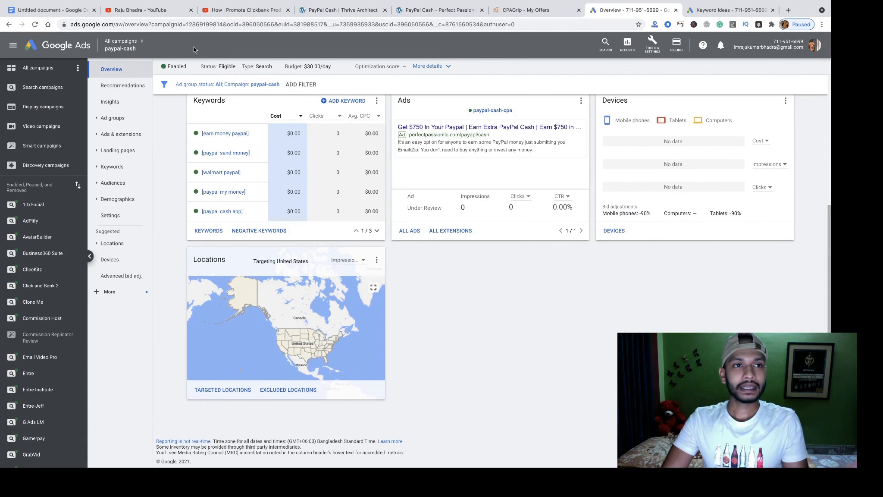
{"action": "left_click", "coordinate": [142, 10]}
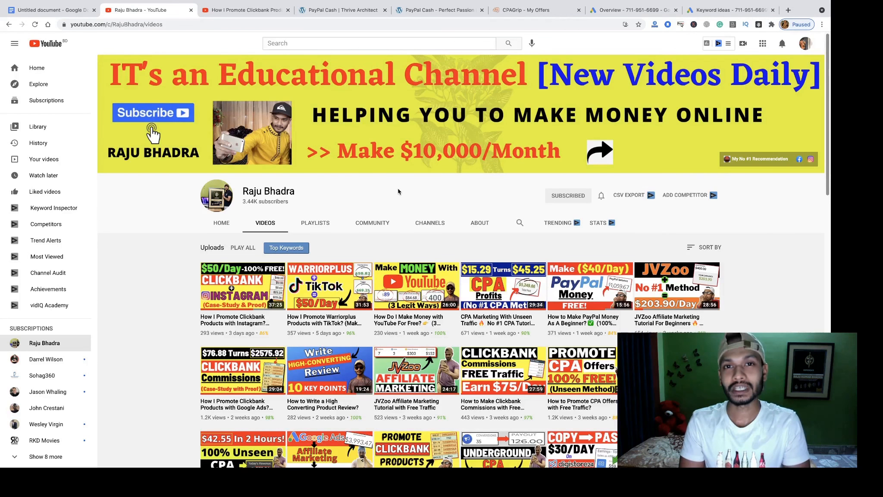
{"action": "left_click_drag", "start_coordinate": [365, 190], "coordinate": [249, 191]}
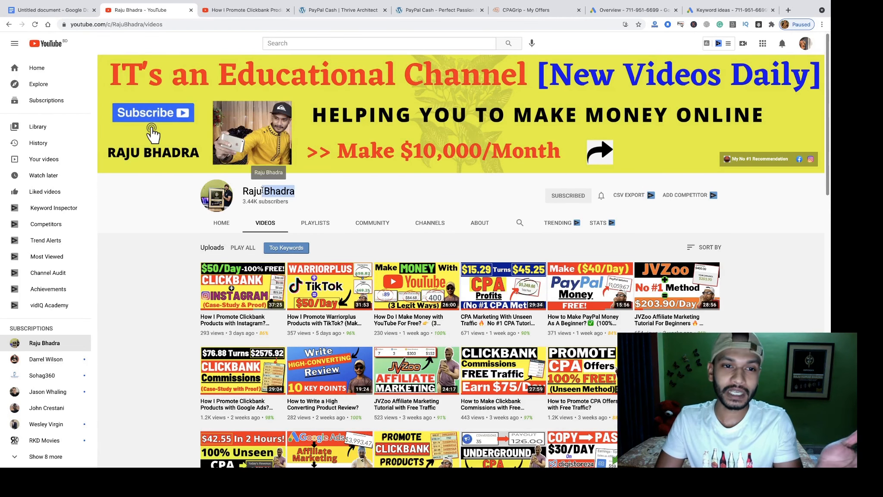